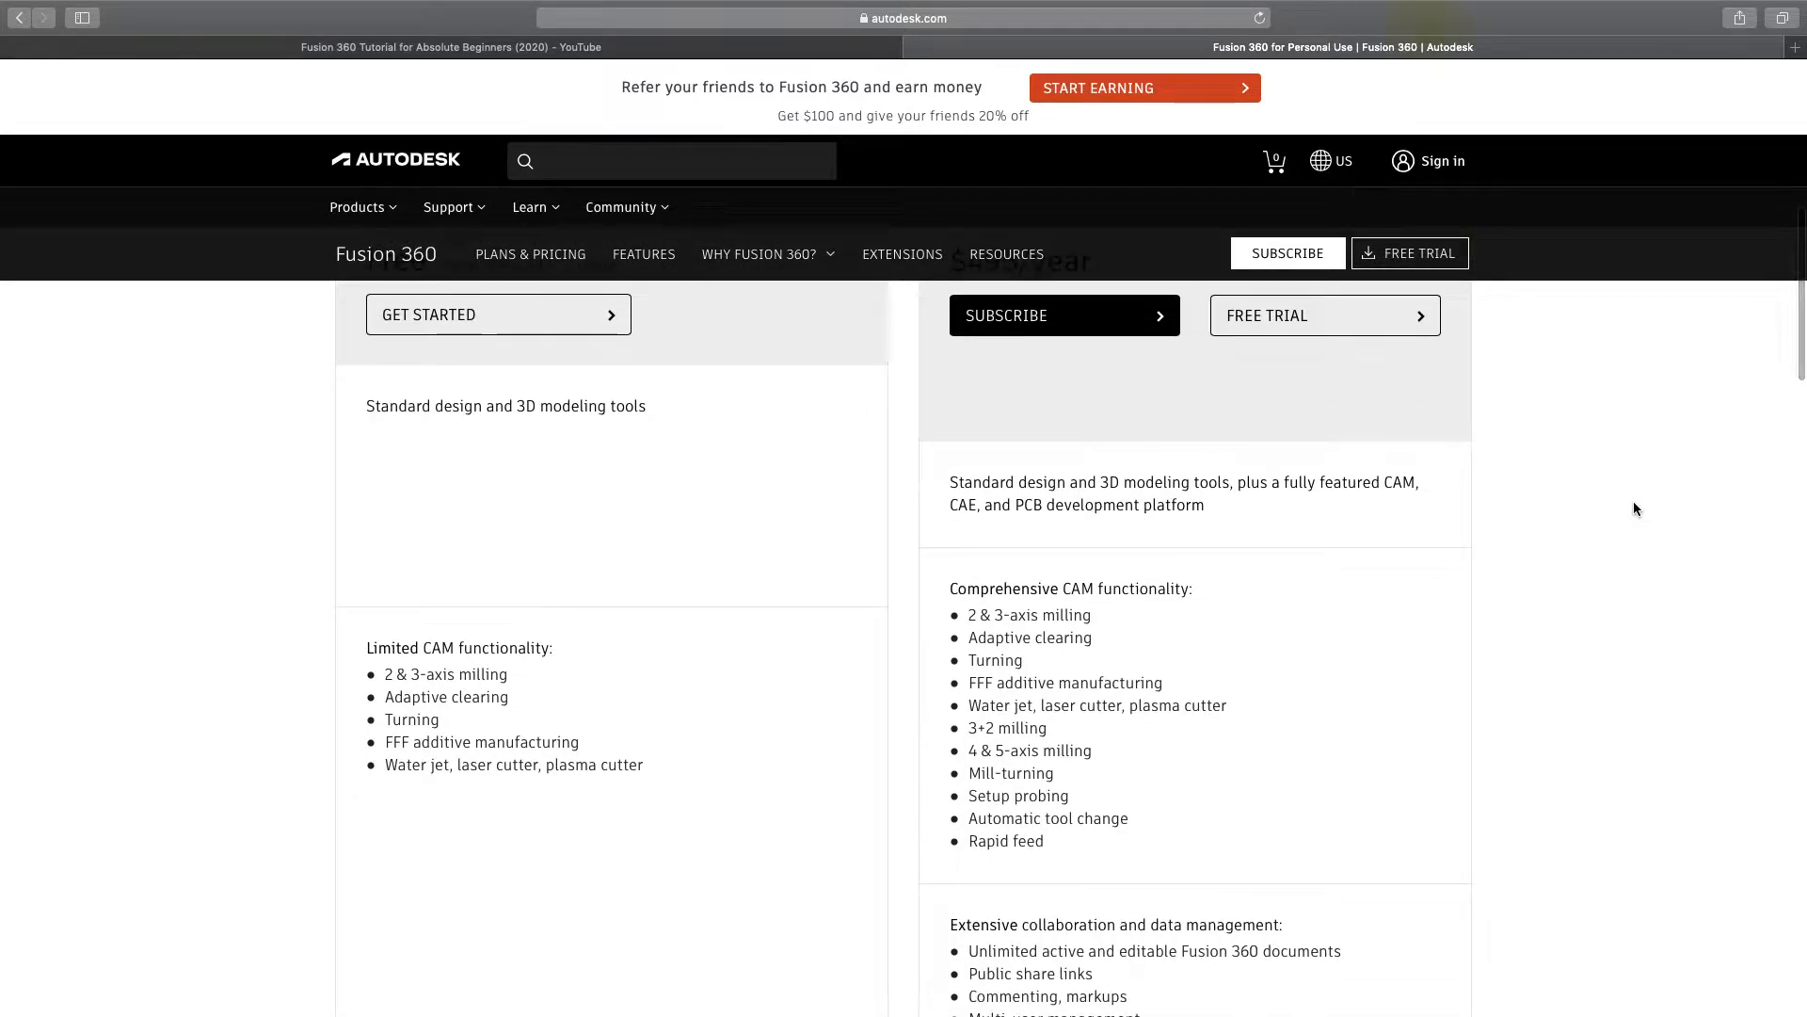
Step: Review the feature comparison between Fusion 360 for personal use and the paid subscription, then return to the plan overview
{"action": "scroll", "coordinate": [1634, 508], "scroll_direction": "down", "scroll_amount": 3}
{"action": "scroll", "coordinate": [1634, 509], "scroll_direction": "down", "scroll_amount": 2}
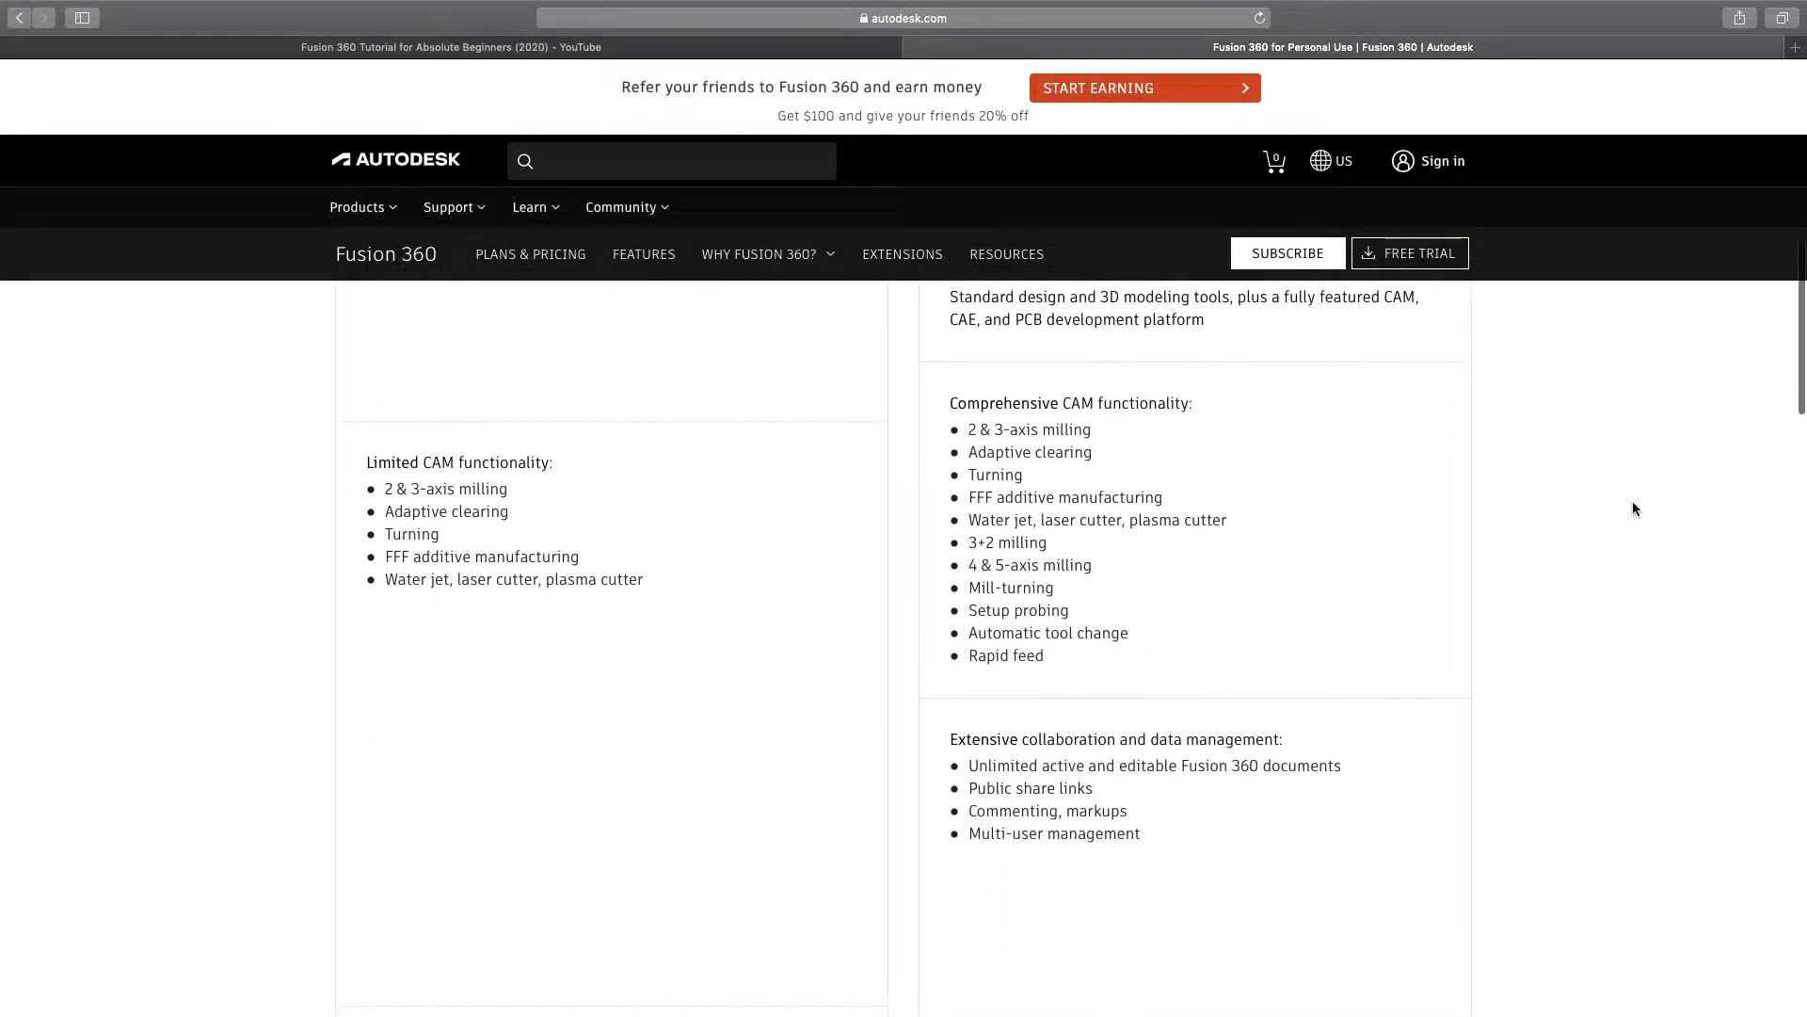
{"action": "scroll", "coordinate": [1634, 508], "scroll_direction": "down", "scroll_amount": 3}
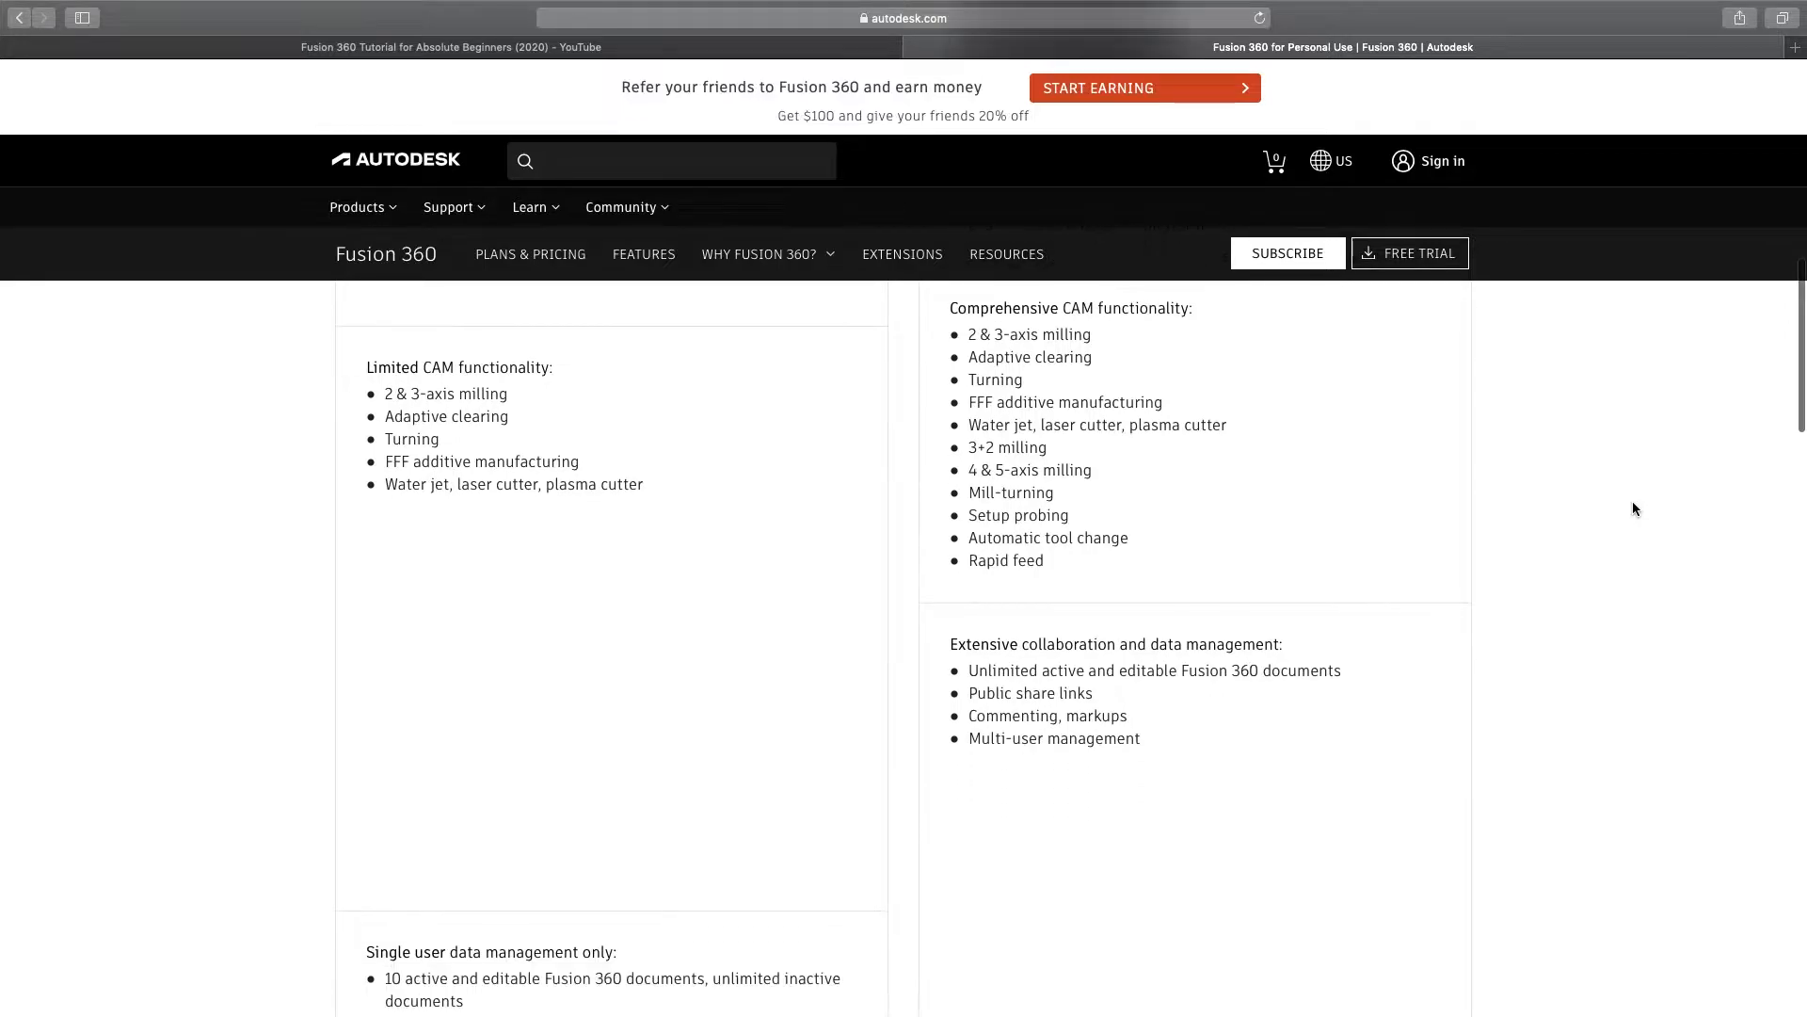
{"action": "scroll", "coordinate": [1634, 508], "scroll_direction": "down", "scroll_amount": 2}
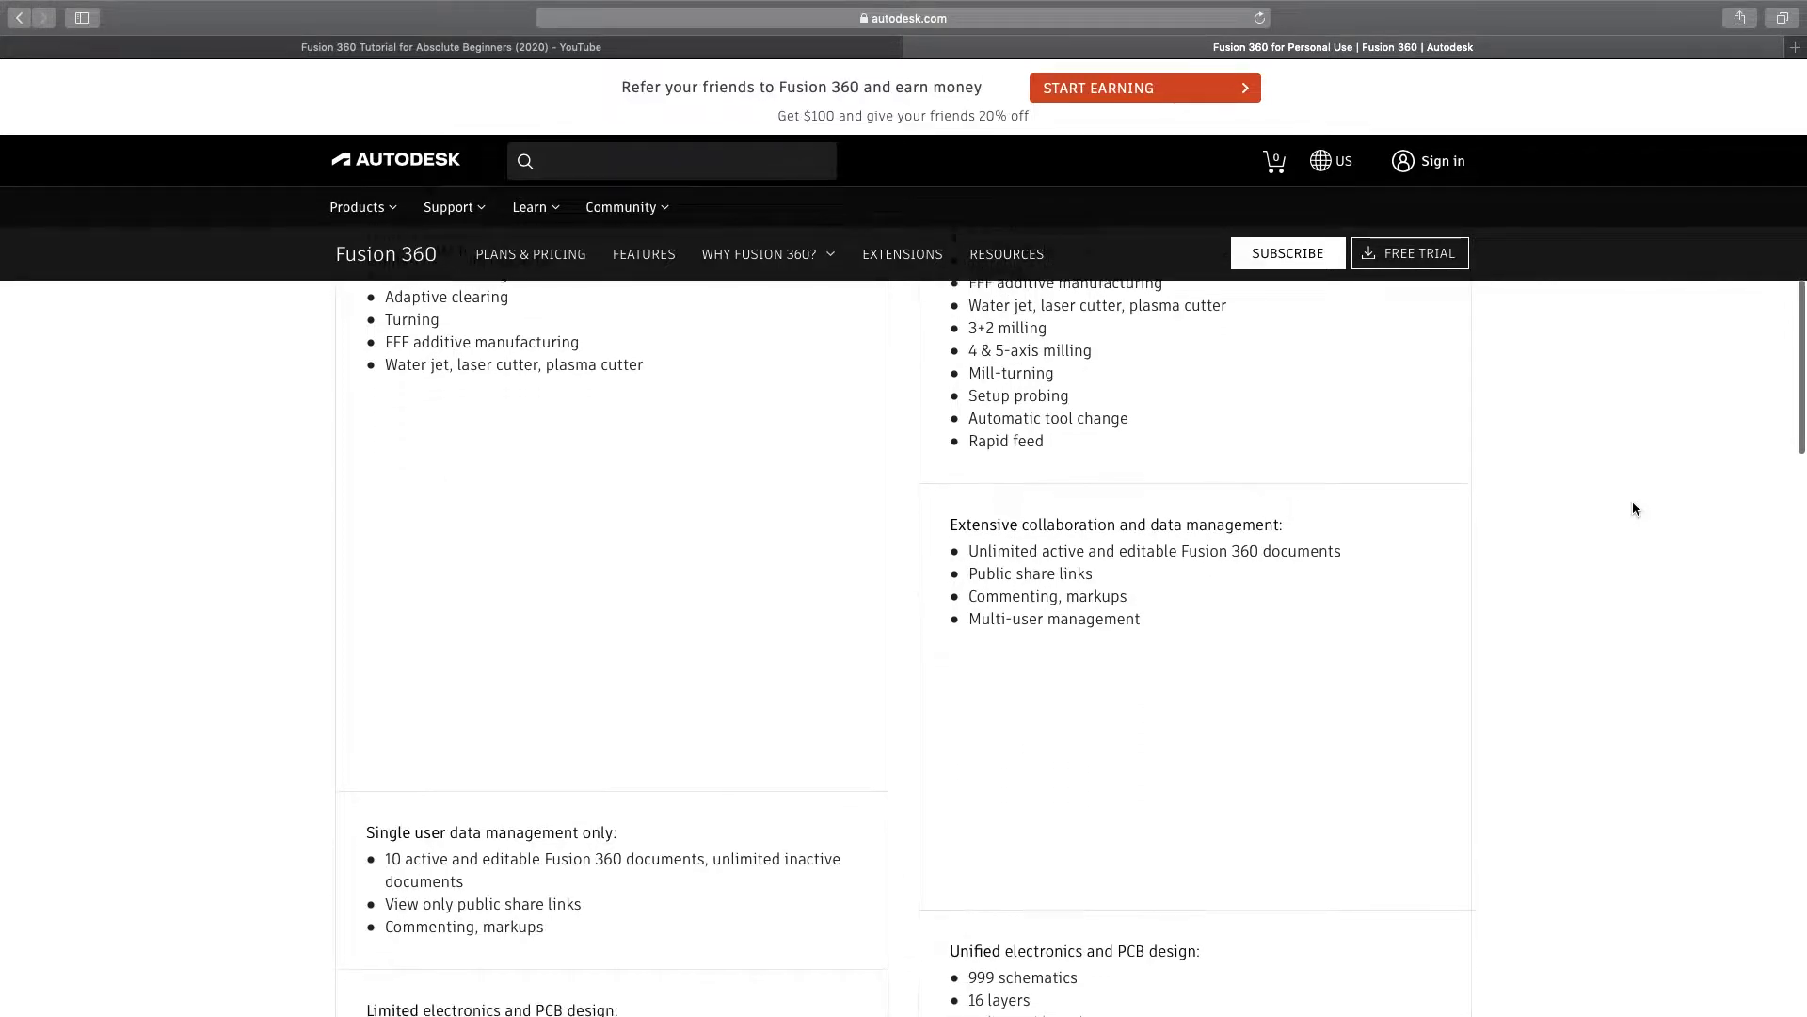
{"action": "scroll", "coordinate": [1634, 509], "scroll_direction": "down", "scroll_amount": 3}
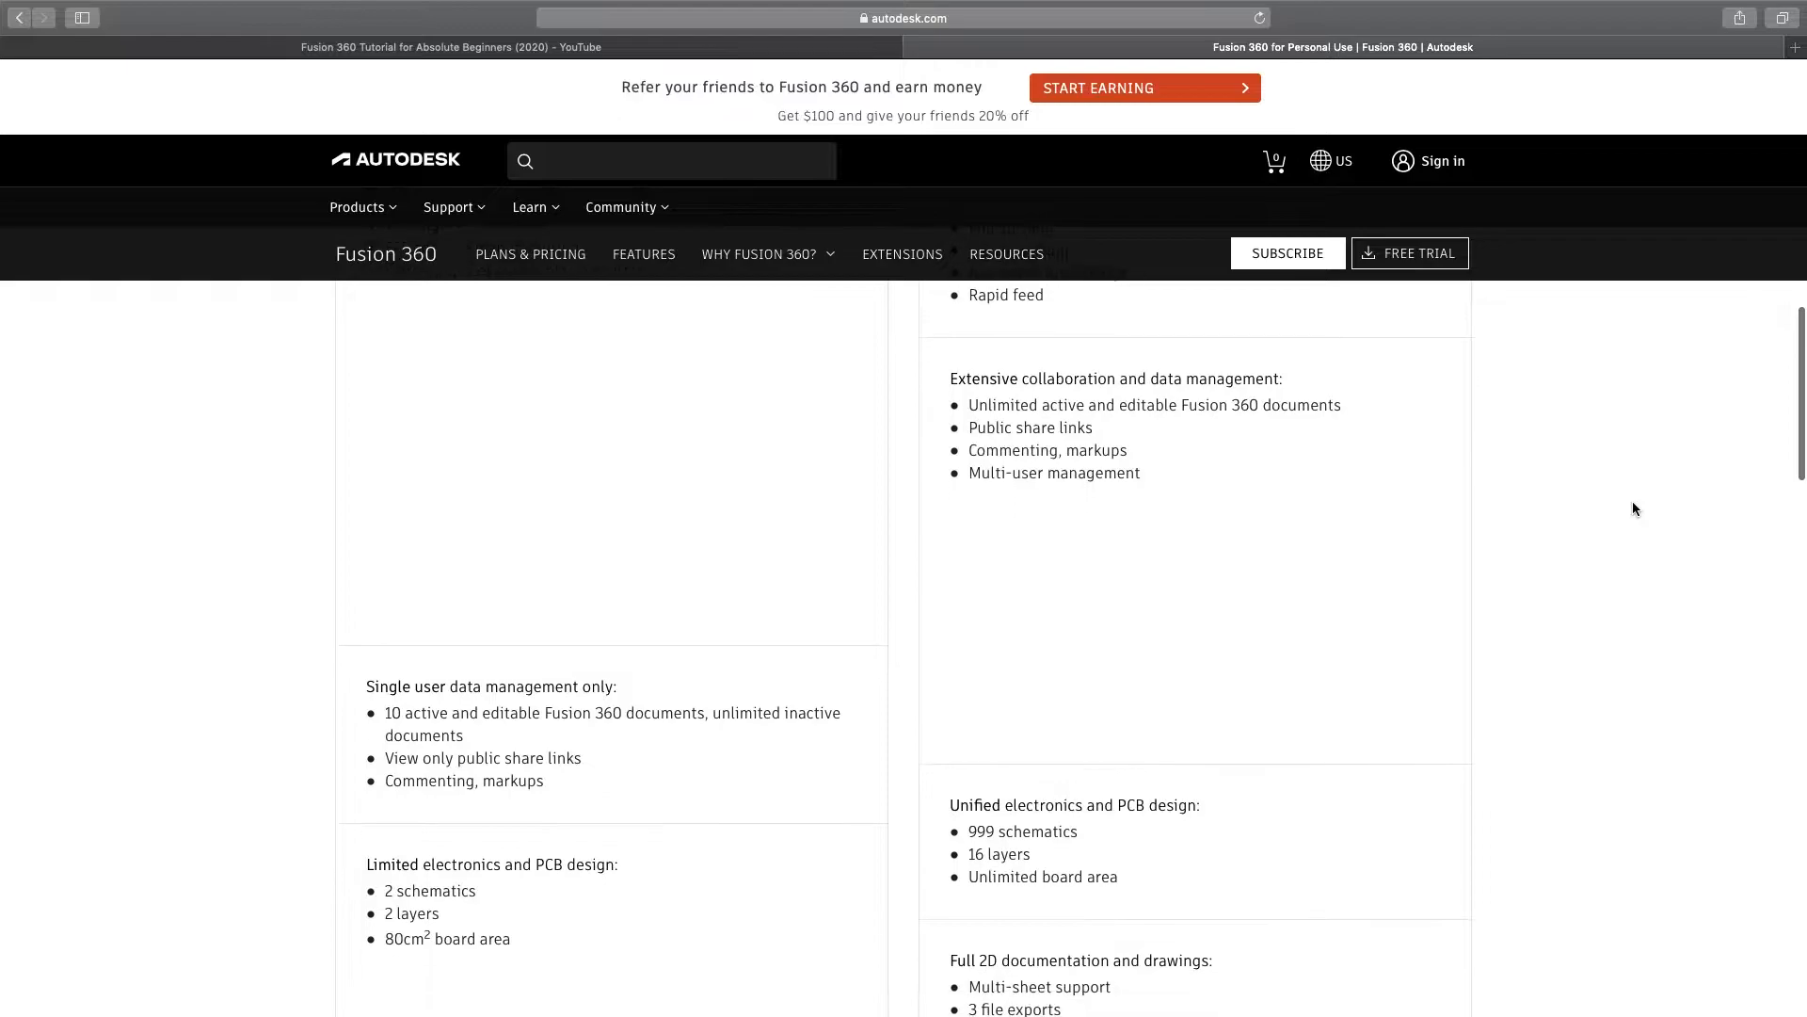
{"action": "scroll", "coordinate": [1634, 509], "scroll_direction": "down", "scroll_amount": 3}
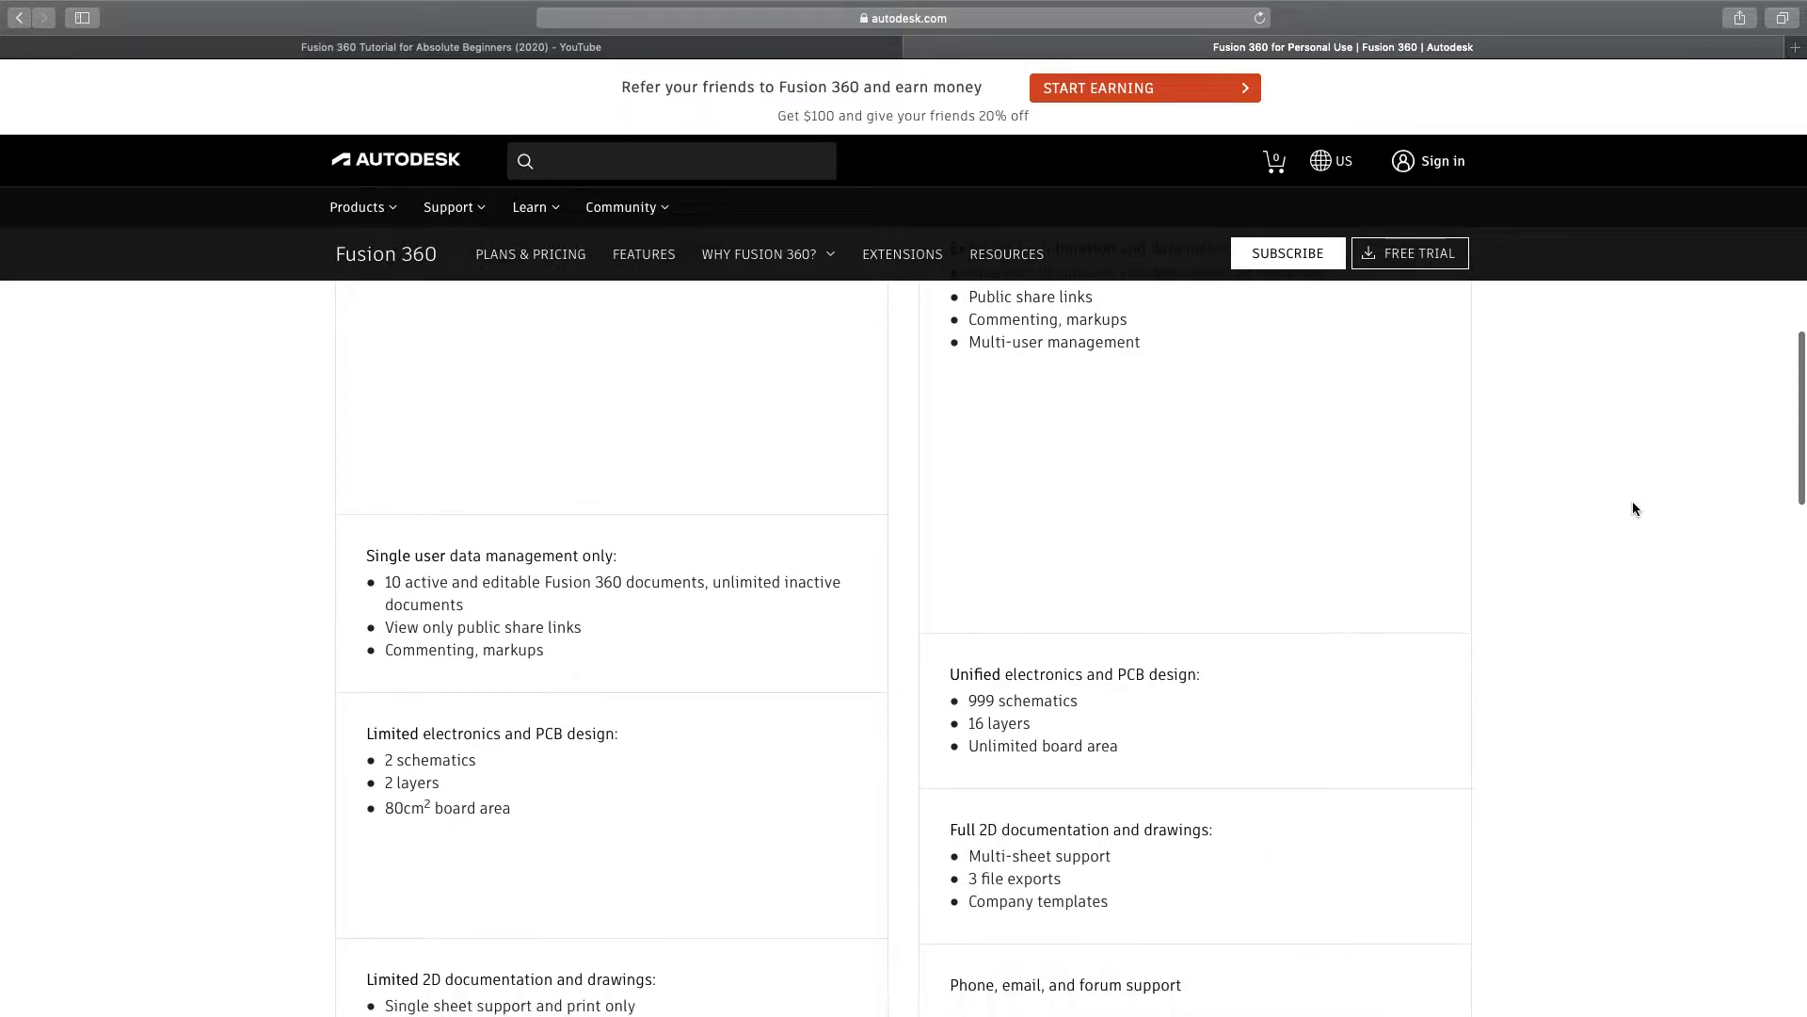
{"action": "scroll", "coordinate": [1634, 509], "scroll_direction": "down", "scroll_amount": 3}
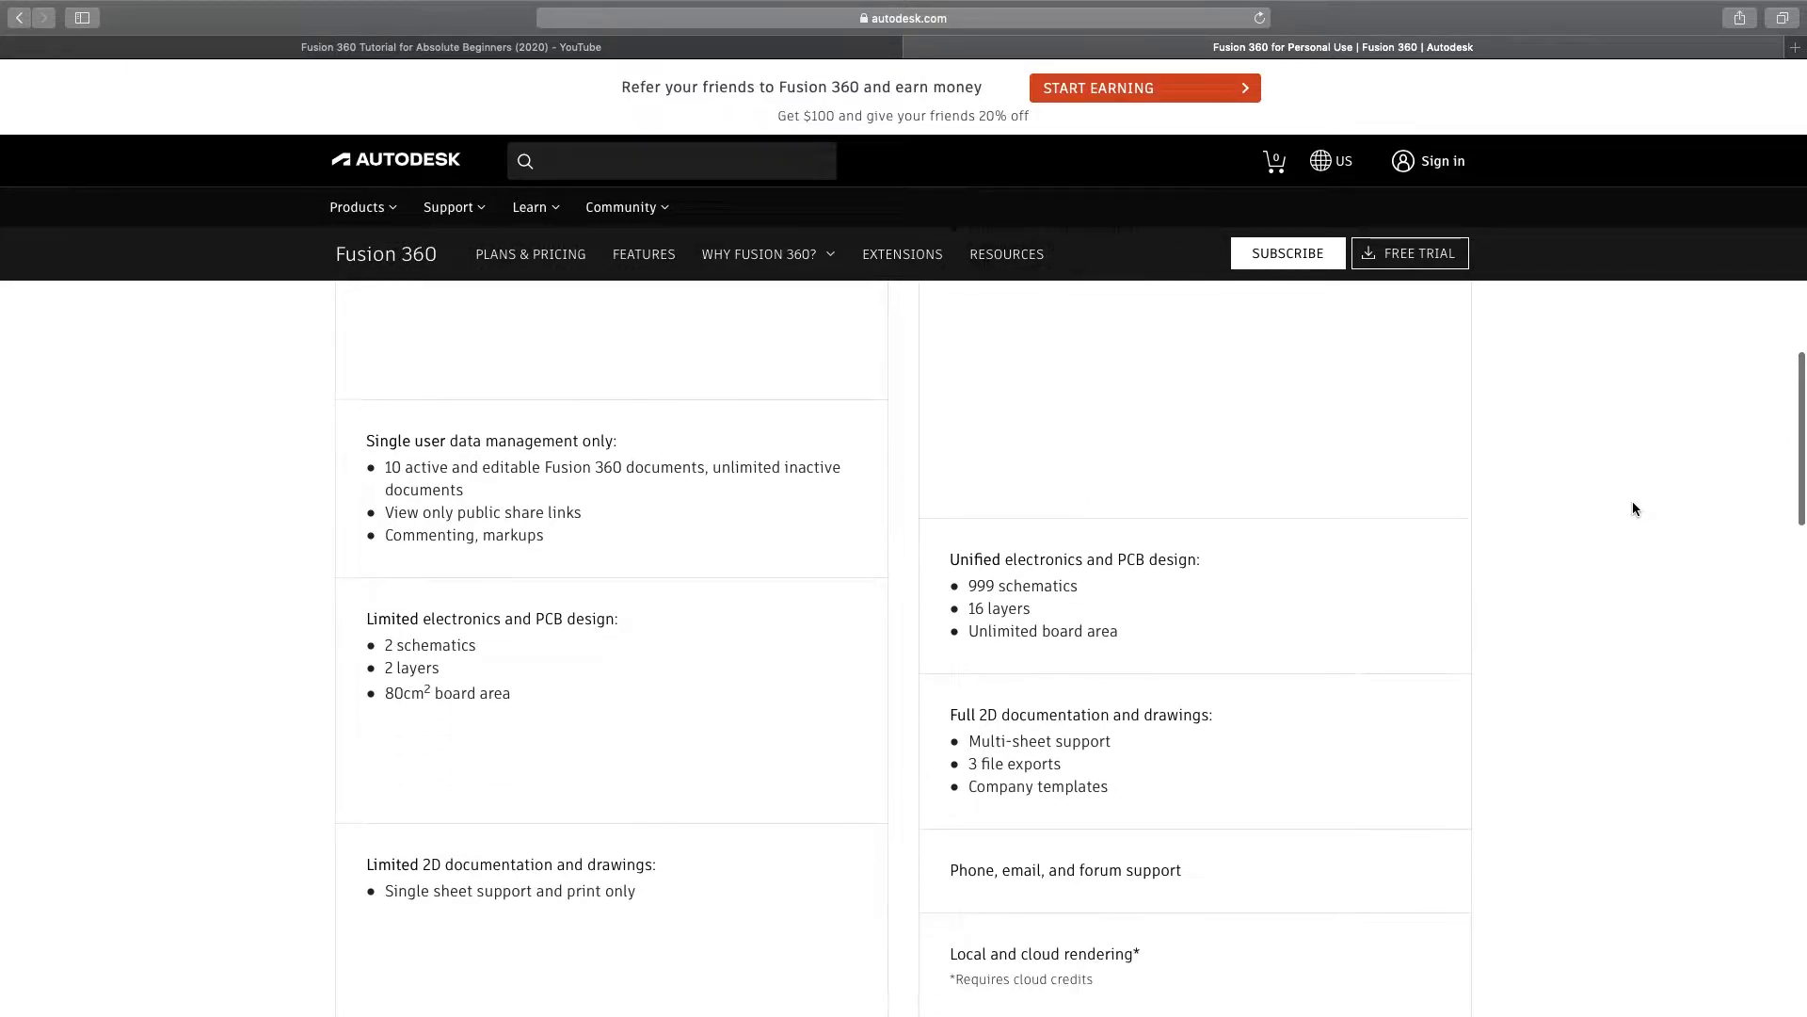
{"action": "scroll", "coordinate": [1635, 509], "scroll_direction": "down", "scroll_amount": 4}
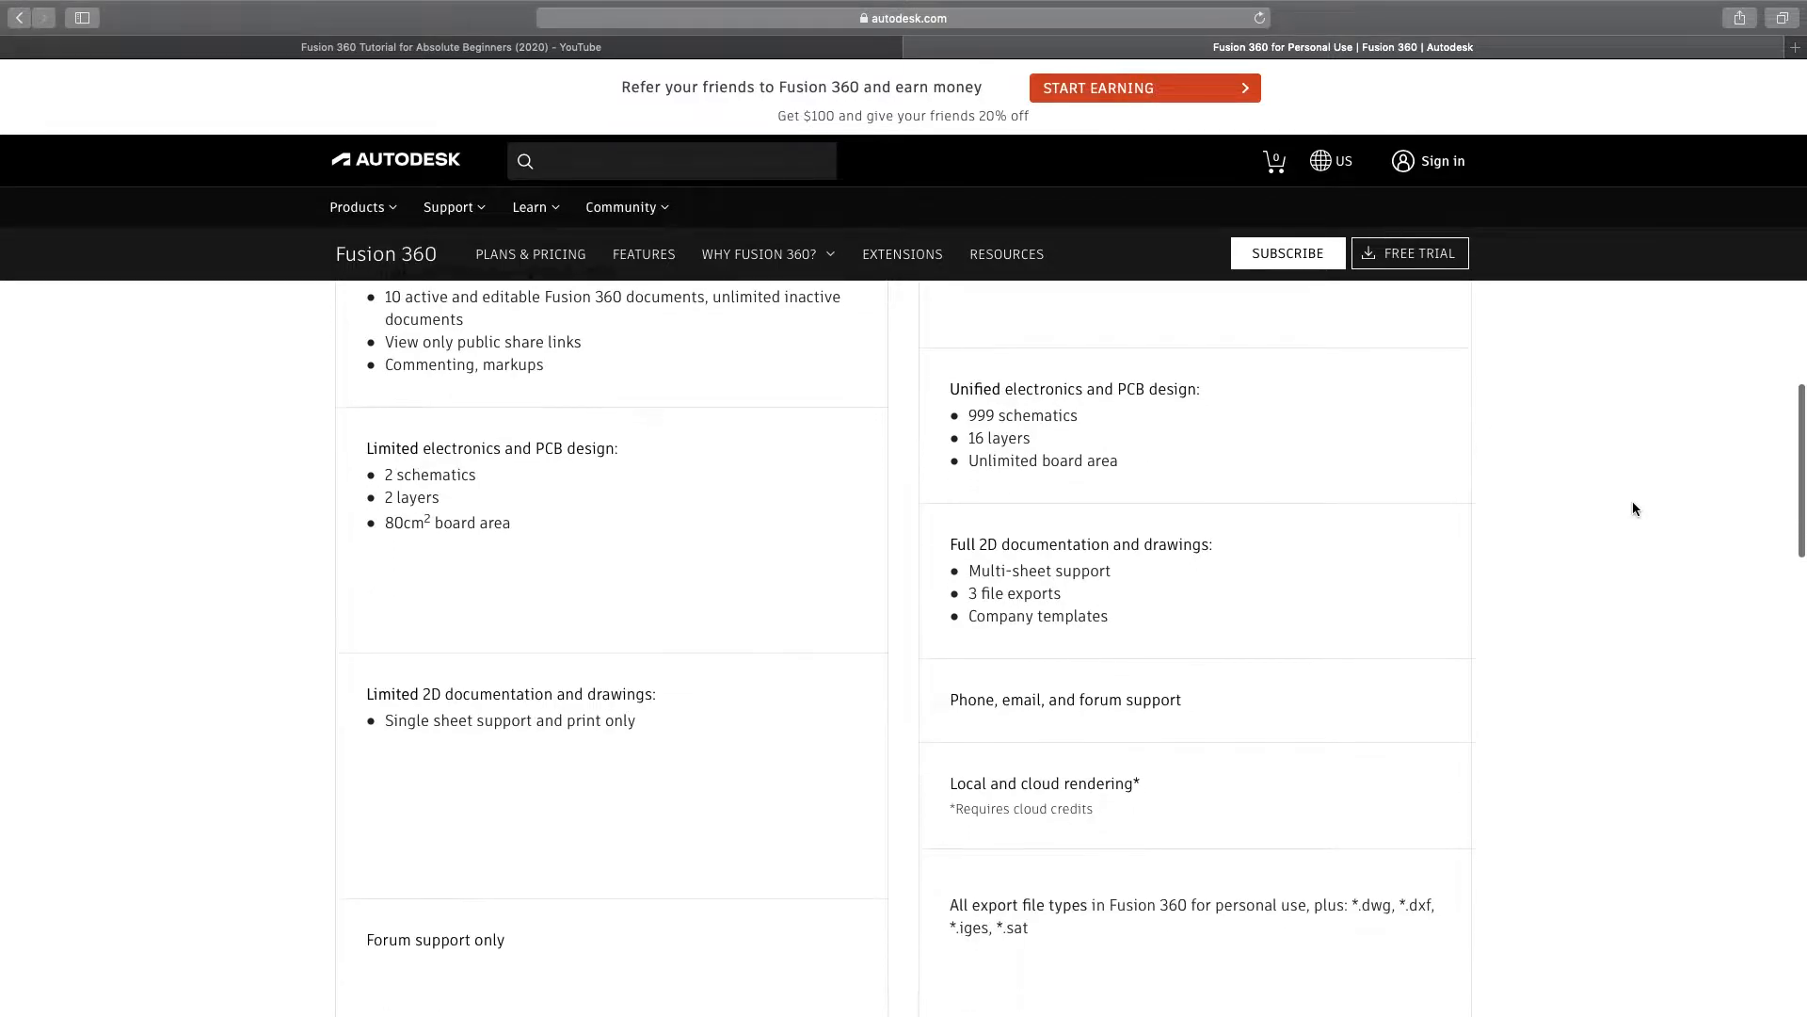
{"action": "scroll", "coordinate": [1633, 507], "scroll_direction": "down", "scroll_amount": 5}
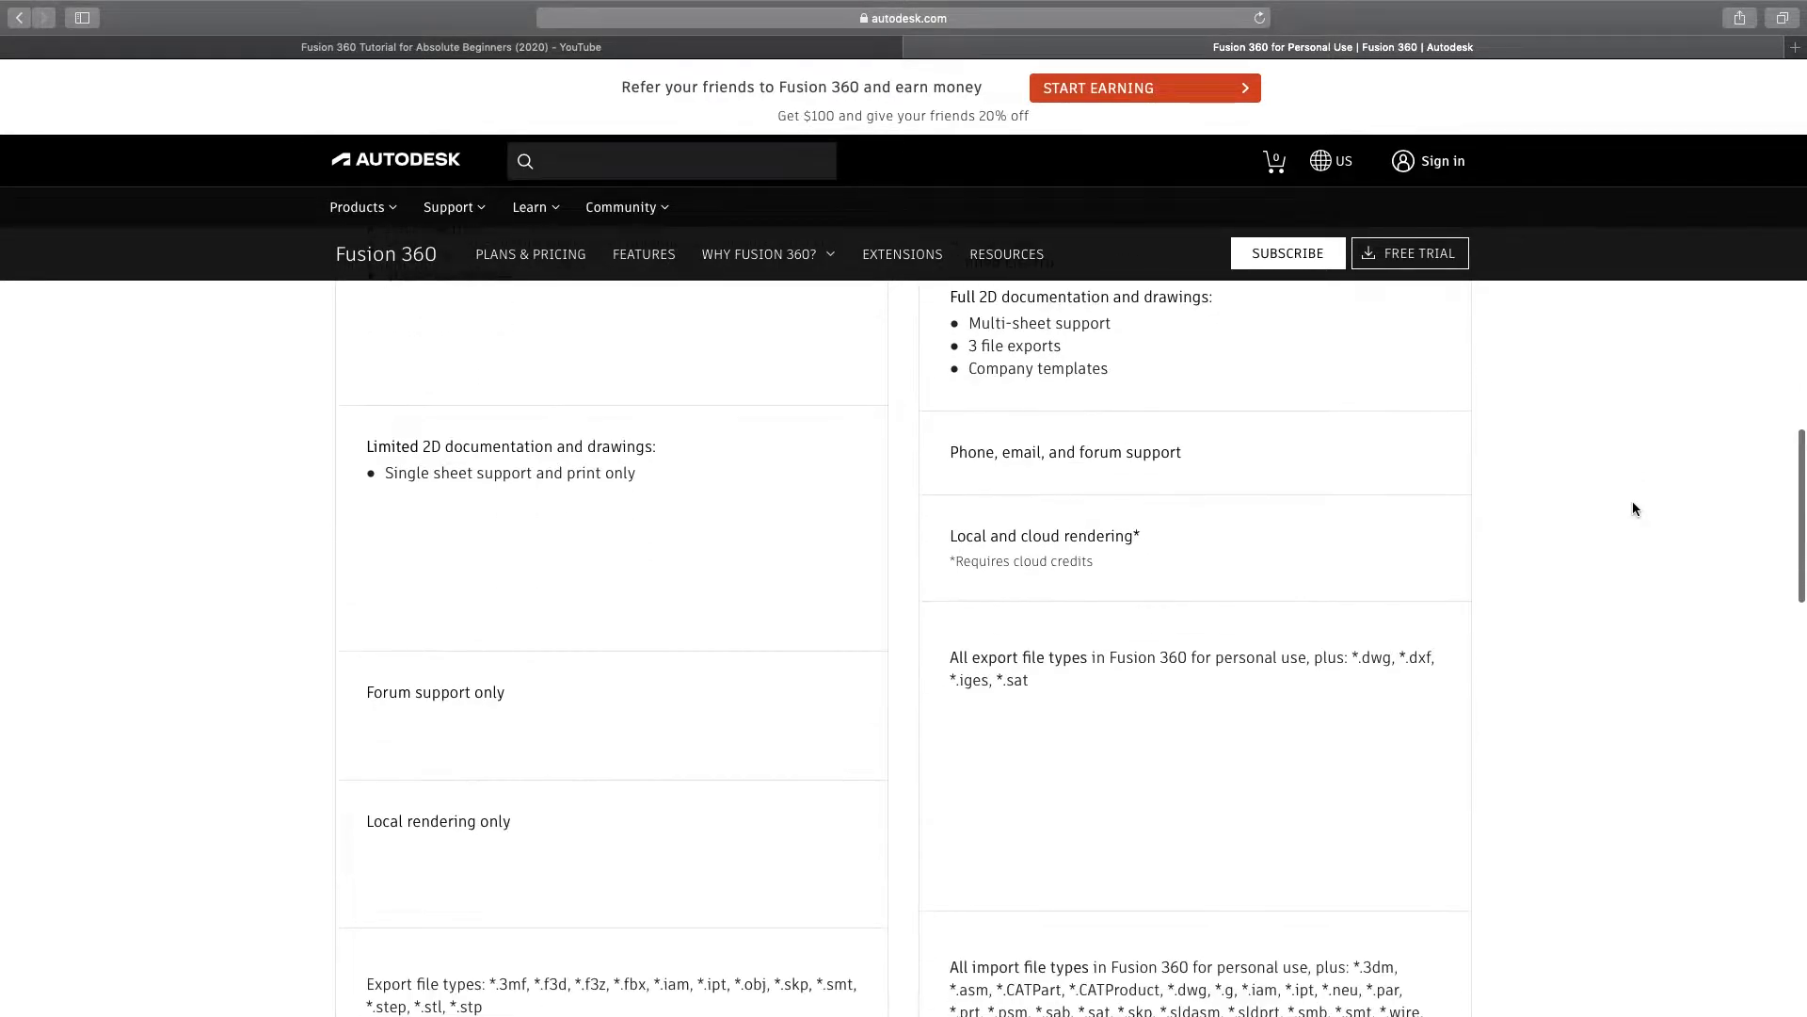
{"action": "scroll", "coordinate": [1634, 508], "scroll_direction": "down", "scroll_amount": 5}
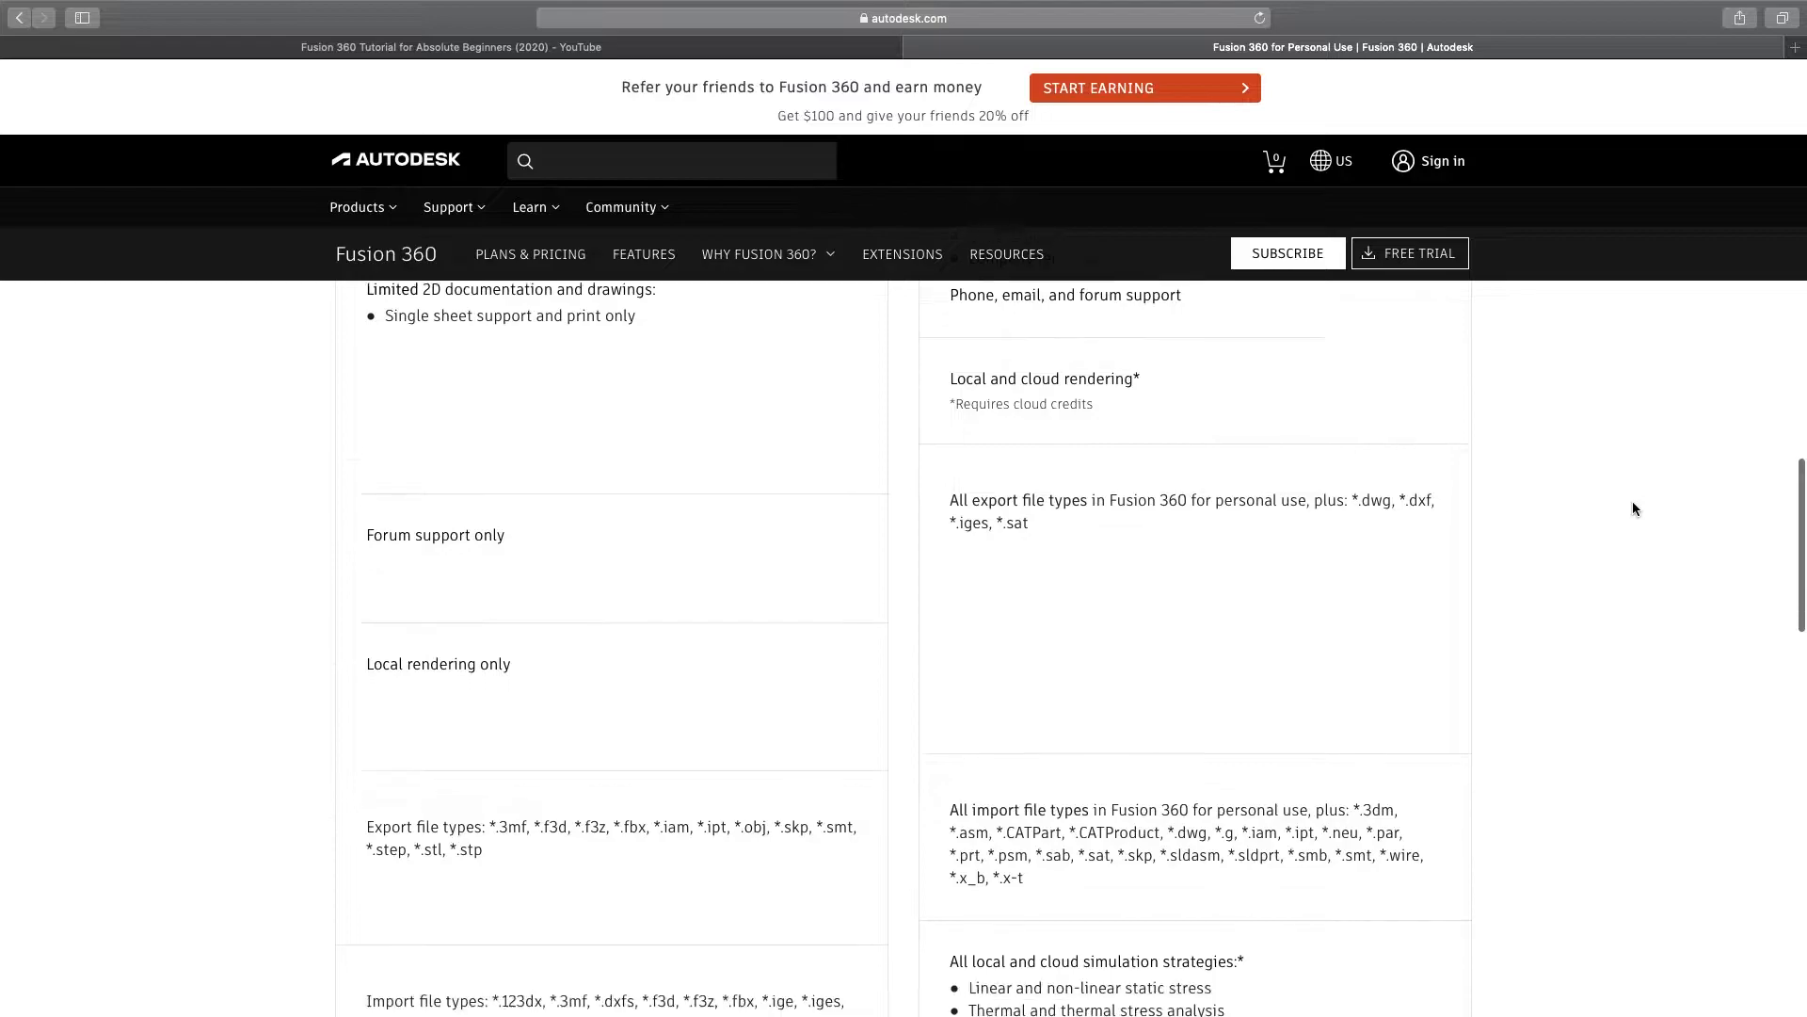
{"action": "scroll", "coordinate": [1634, 508], "scroll_direction": "down", "scroll_amount": 5}
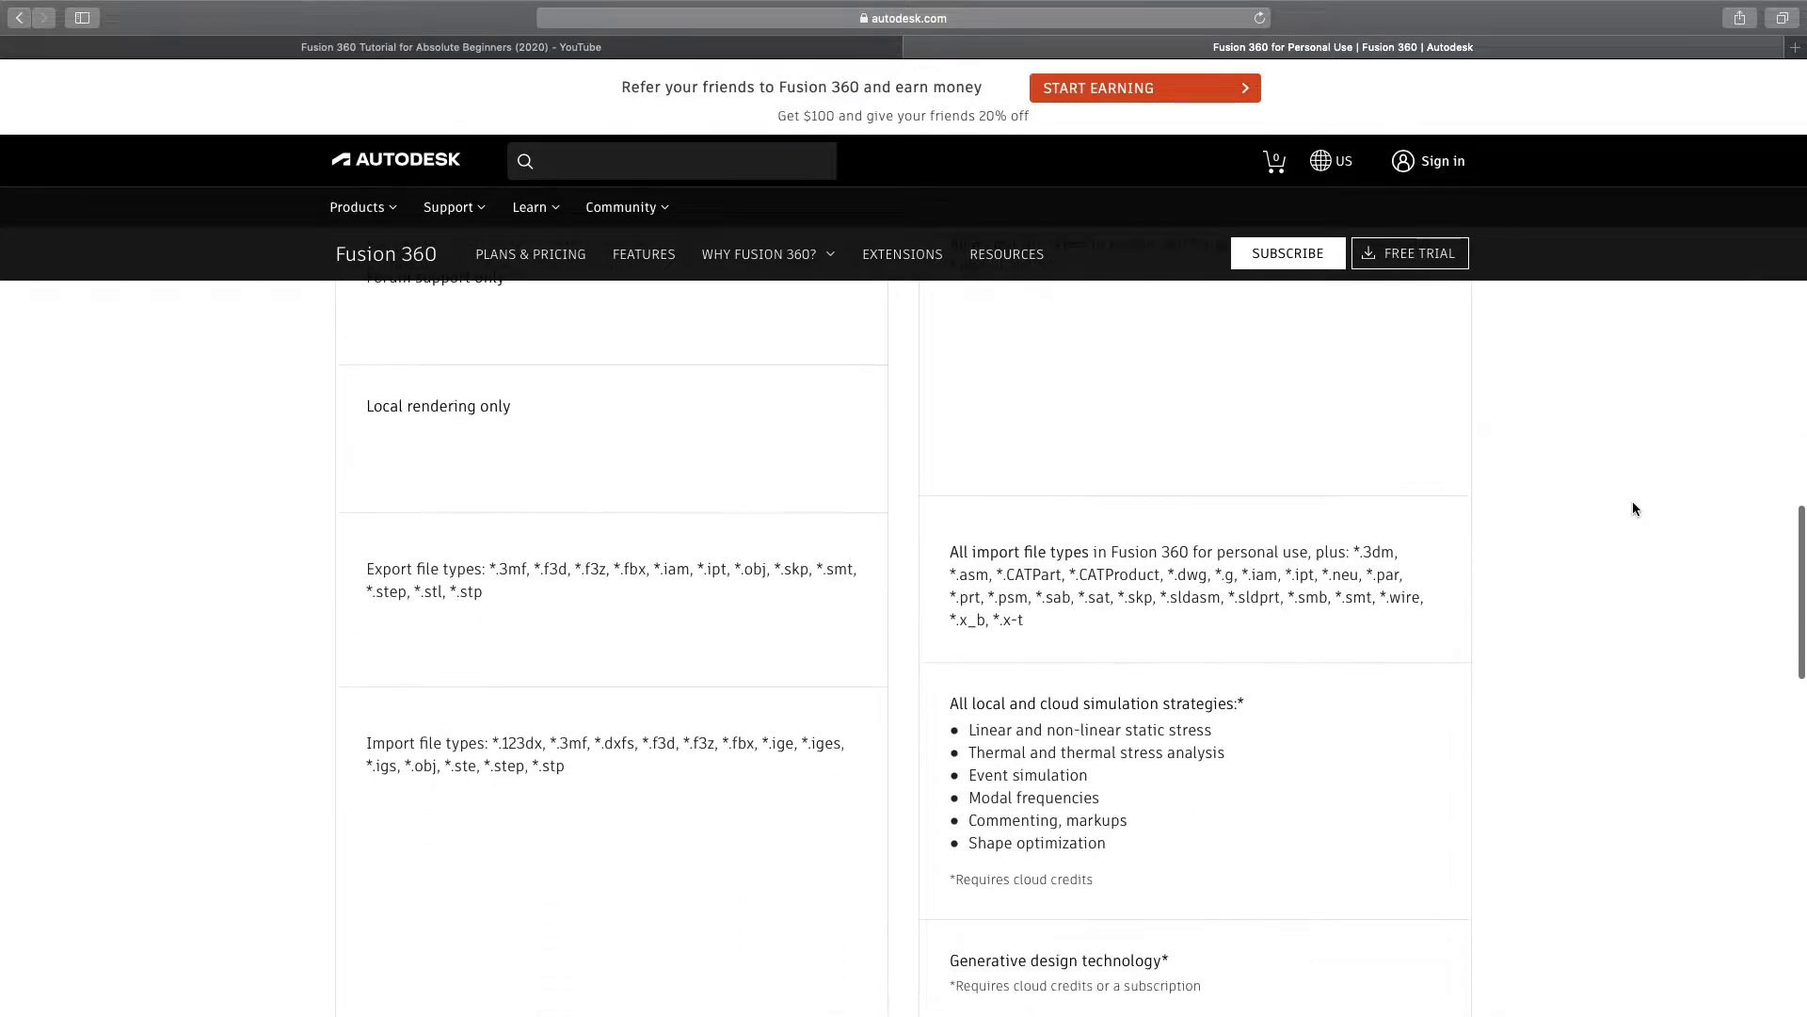
{"action": "scroll", "coordinate": [1633, 509], "scroll_direction": "down", "scroll_amount": 5}
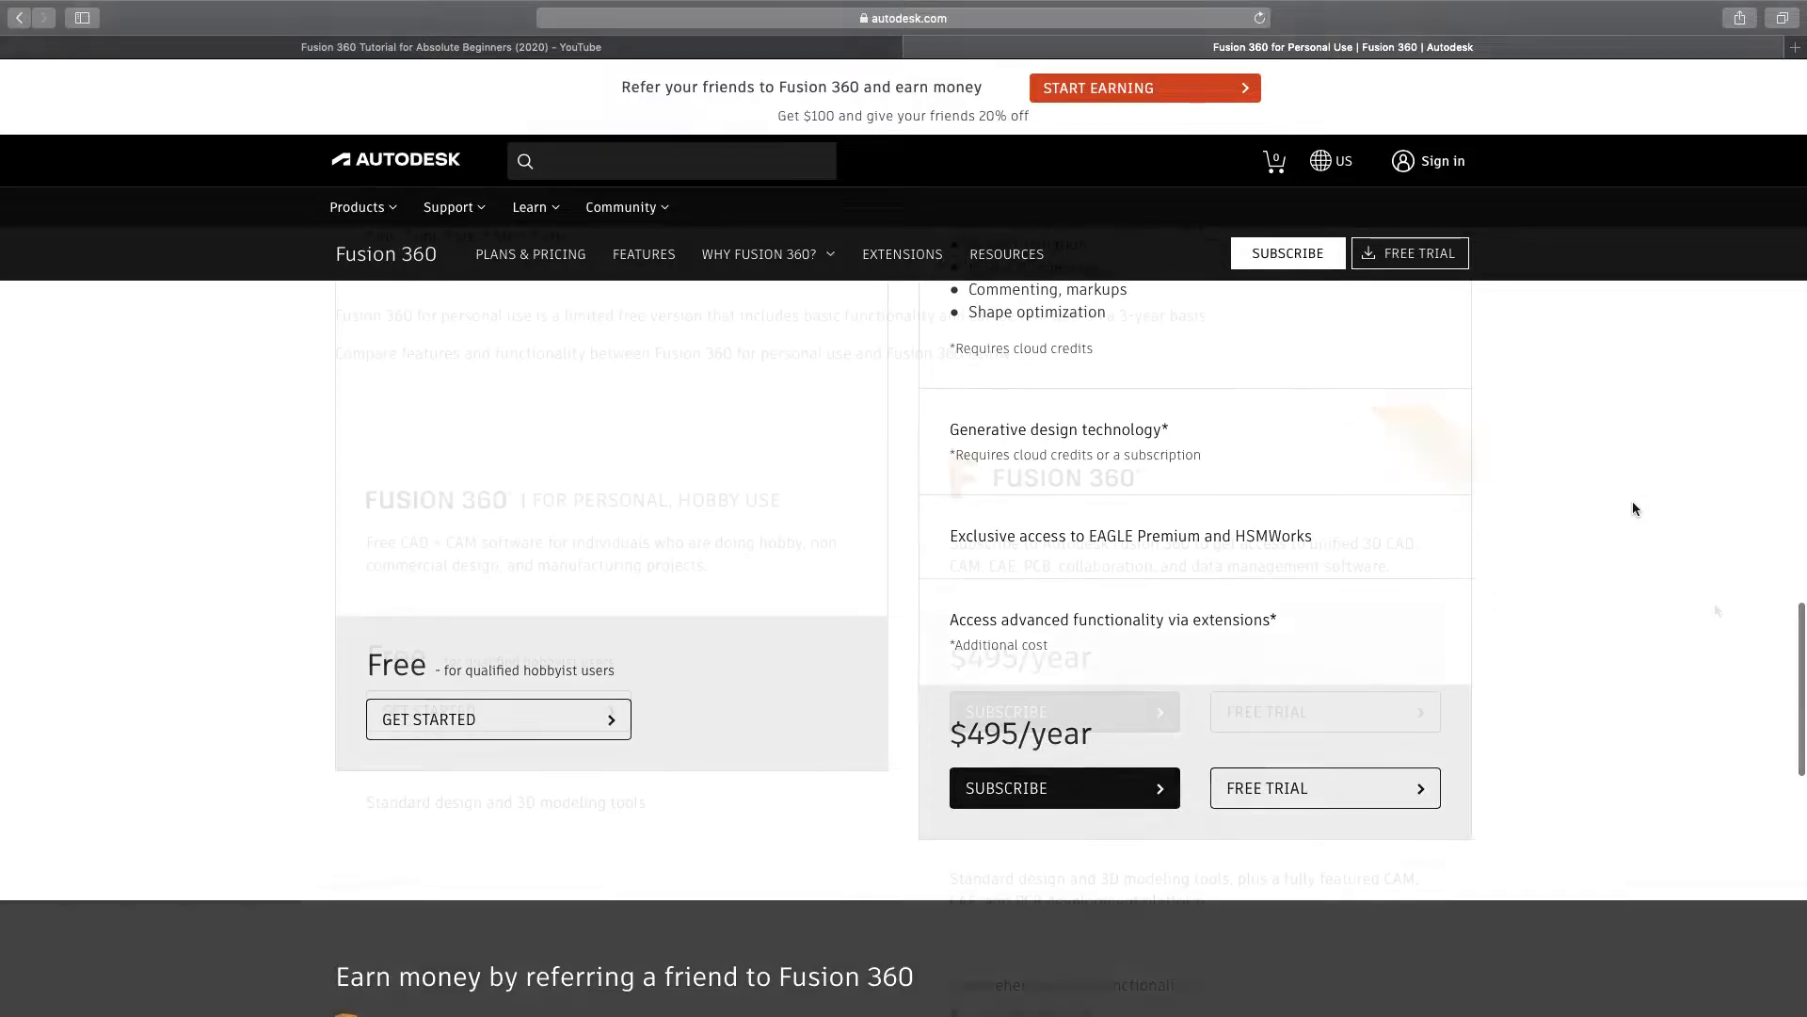
{"action": "scroll", "coordinate": [1634, 503], "scroll_direction": "up", "scroll_amount": 10}
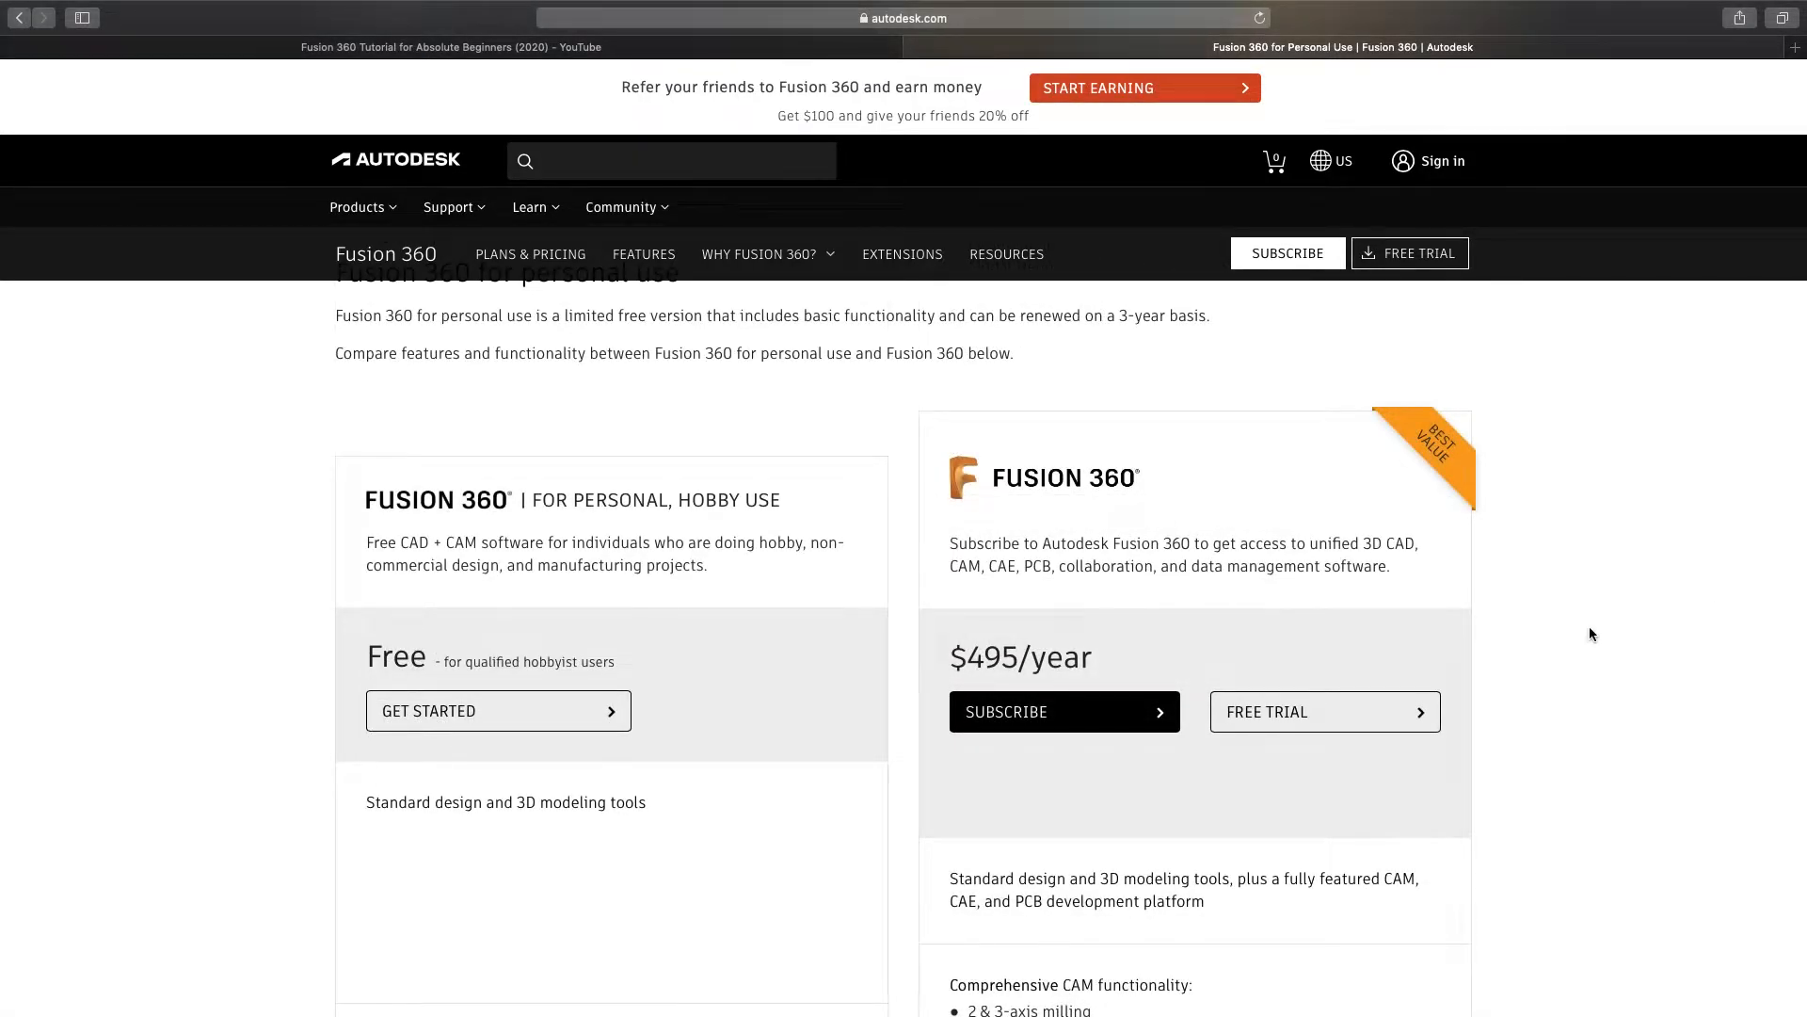
Step: Get started with the free personal-use plan and proceed to creating a new Autodesk account
{"action": "scroll", "coordinate": [674, 772], "scroll_direction": "down", "scroll_amount": 1}
{"action": "left_click", "coordinate": [557, 682]}
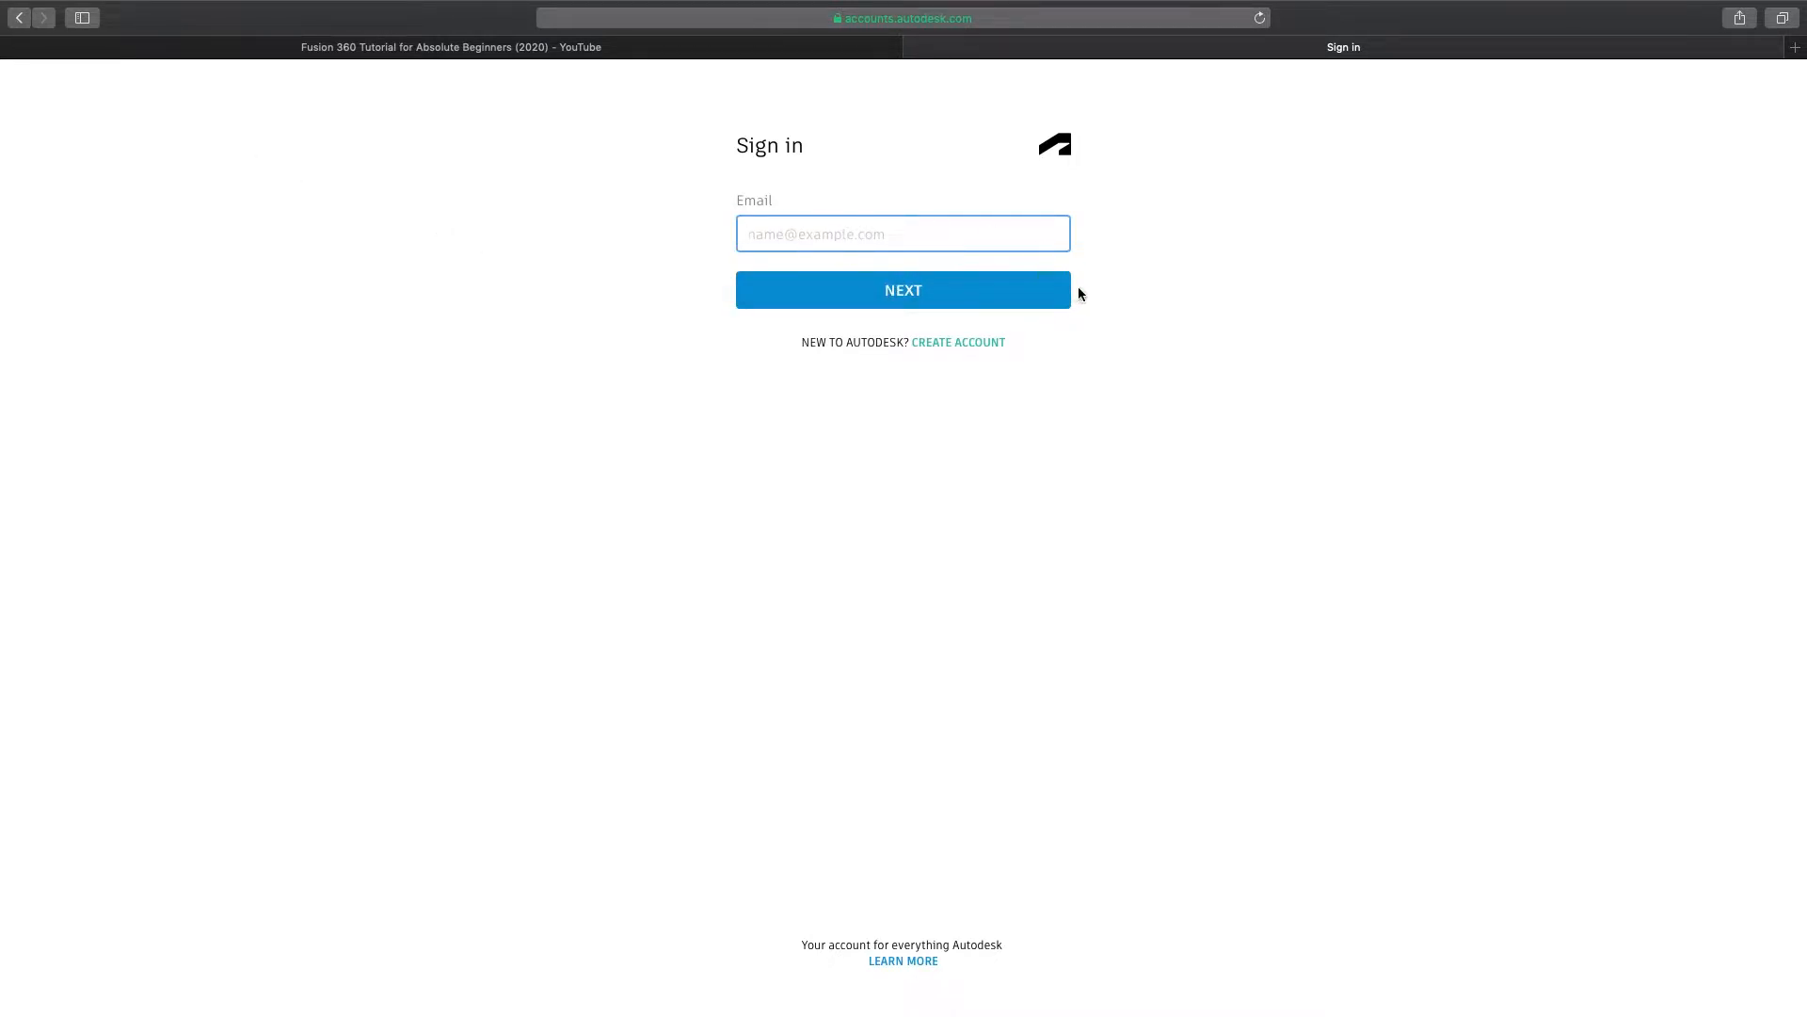
{"action": "left_click", "coordinate": [958, 342]}
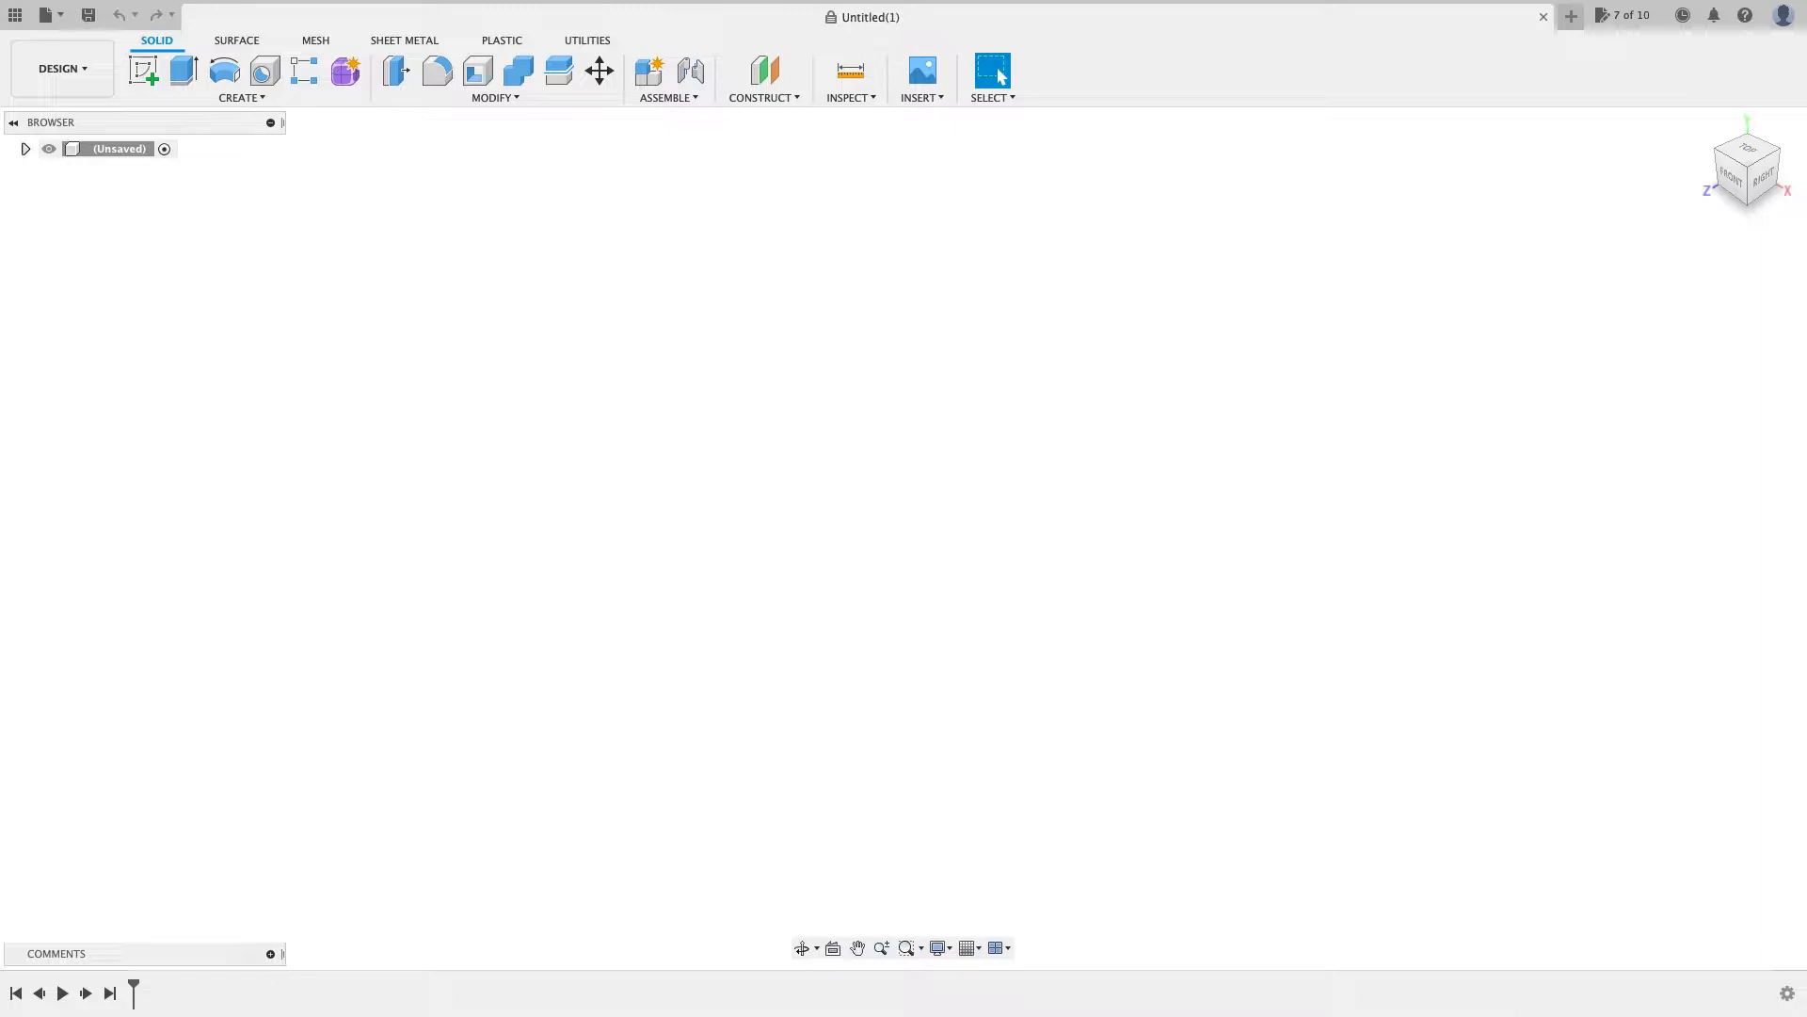
Step: Switch to Fusion 360 and create a new empty design
{"action": "mouse_move", "coordinate": [342, 2]}
{"action": "mouse_move", "coordinate": [4, 4]}
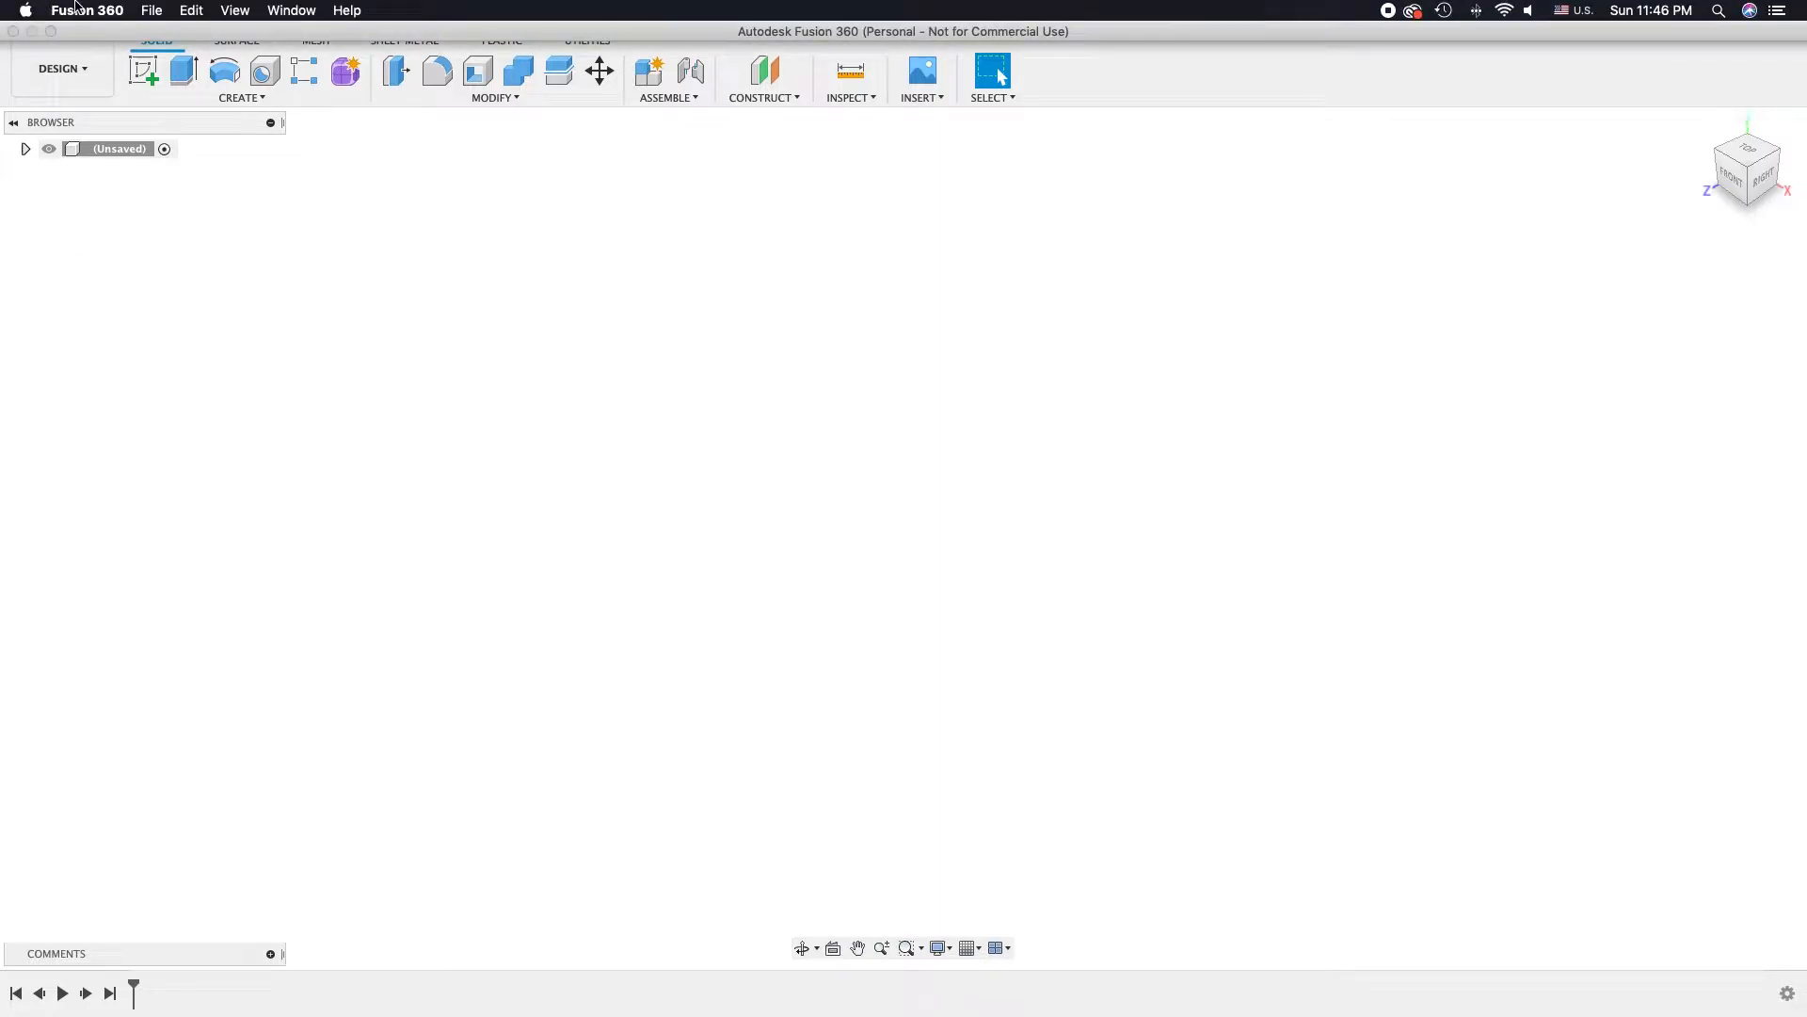
{"action": "left_click", "coordinate": [150, 11]}
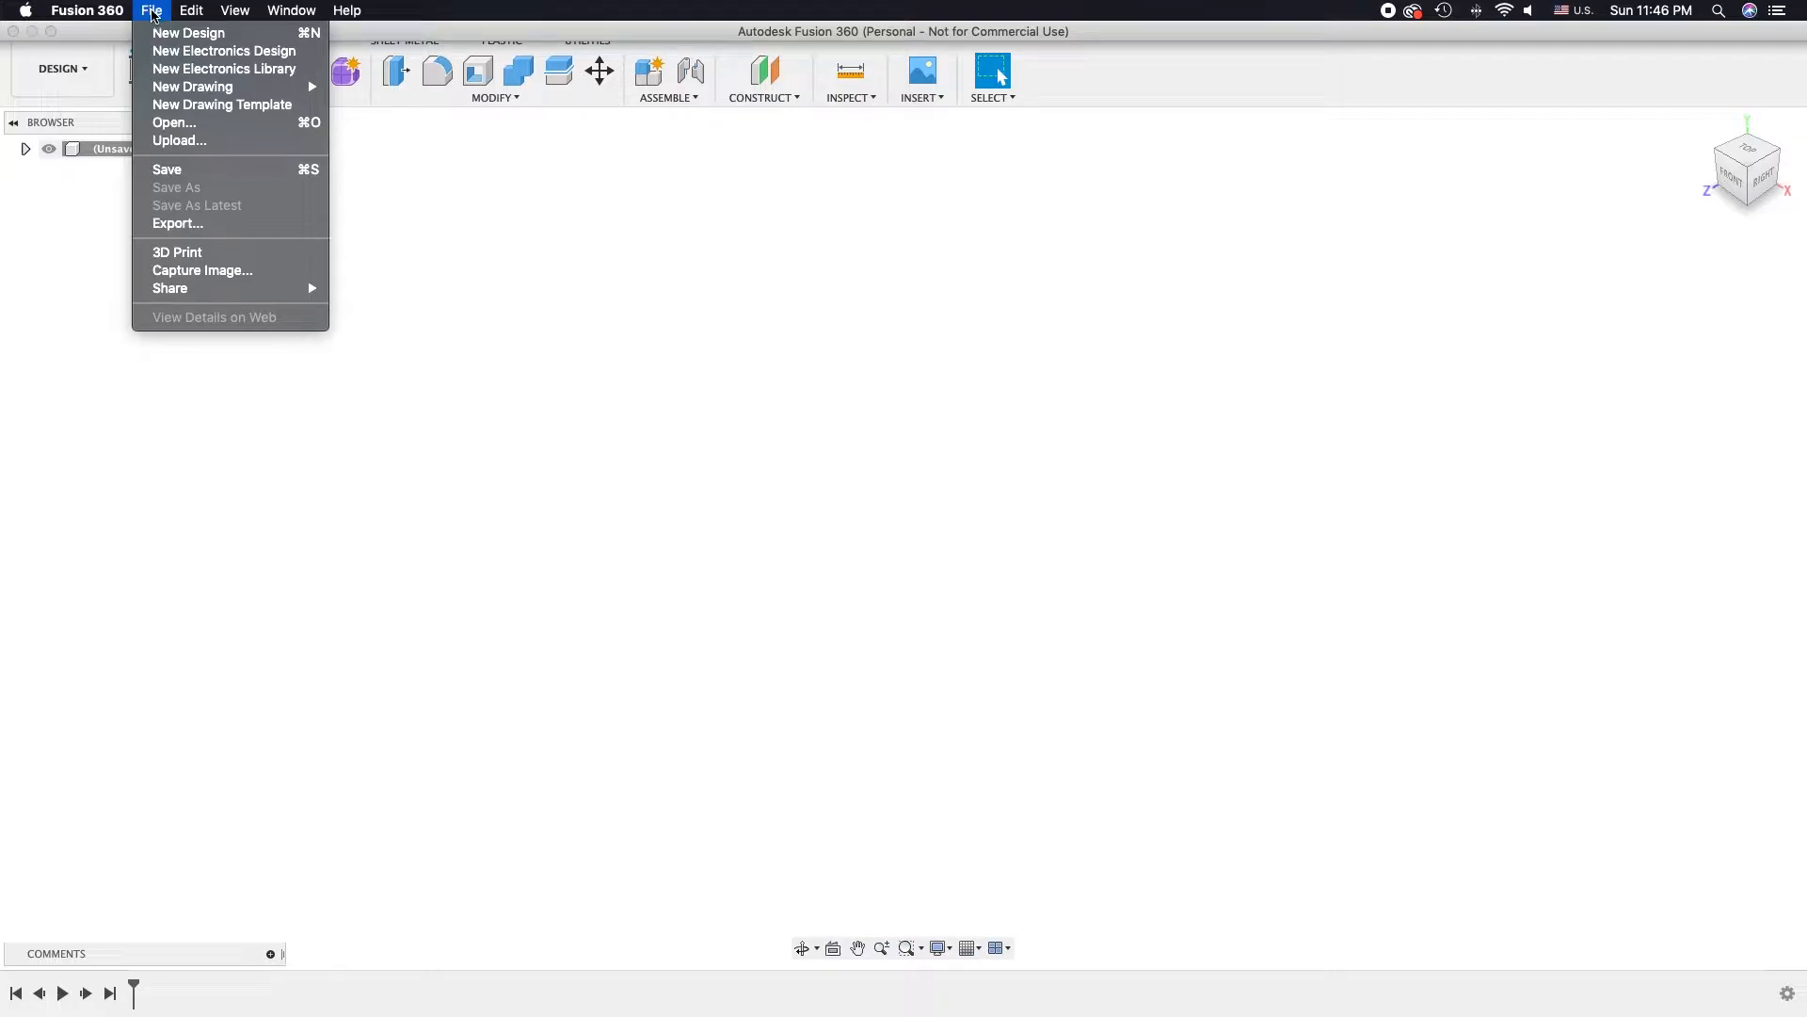
{"action": "mouse_move", "coordinate": [185, 15]}
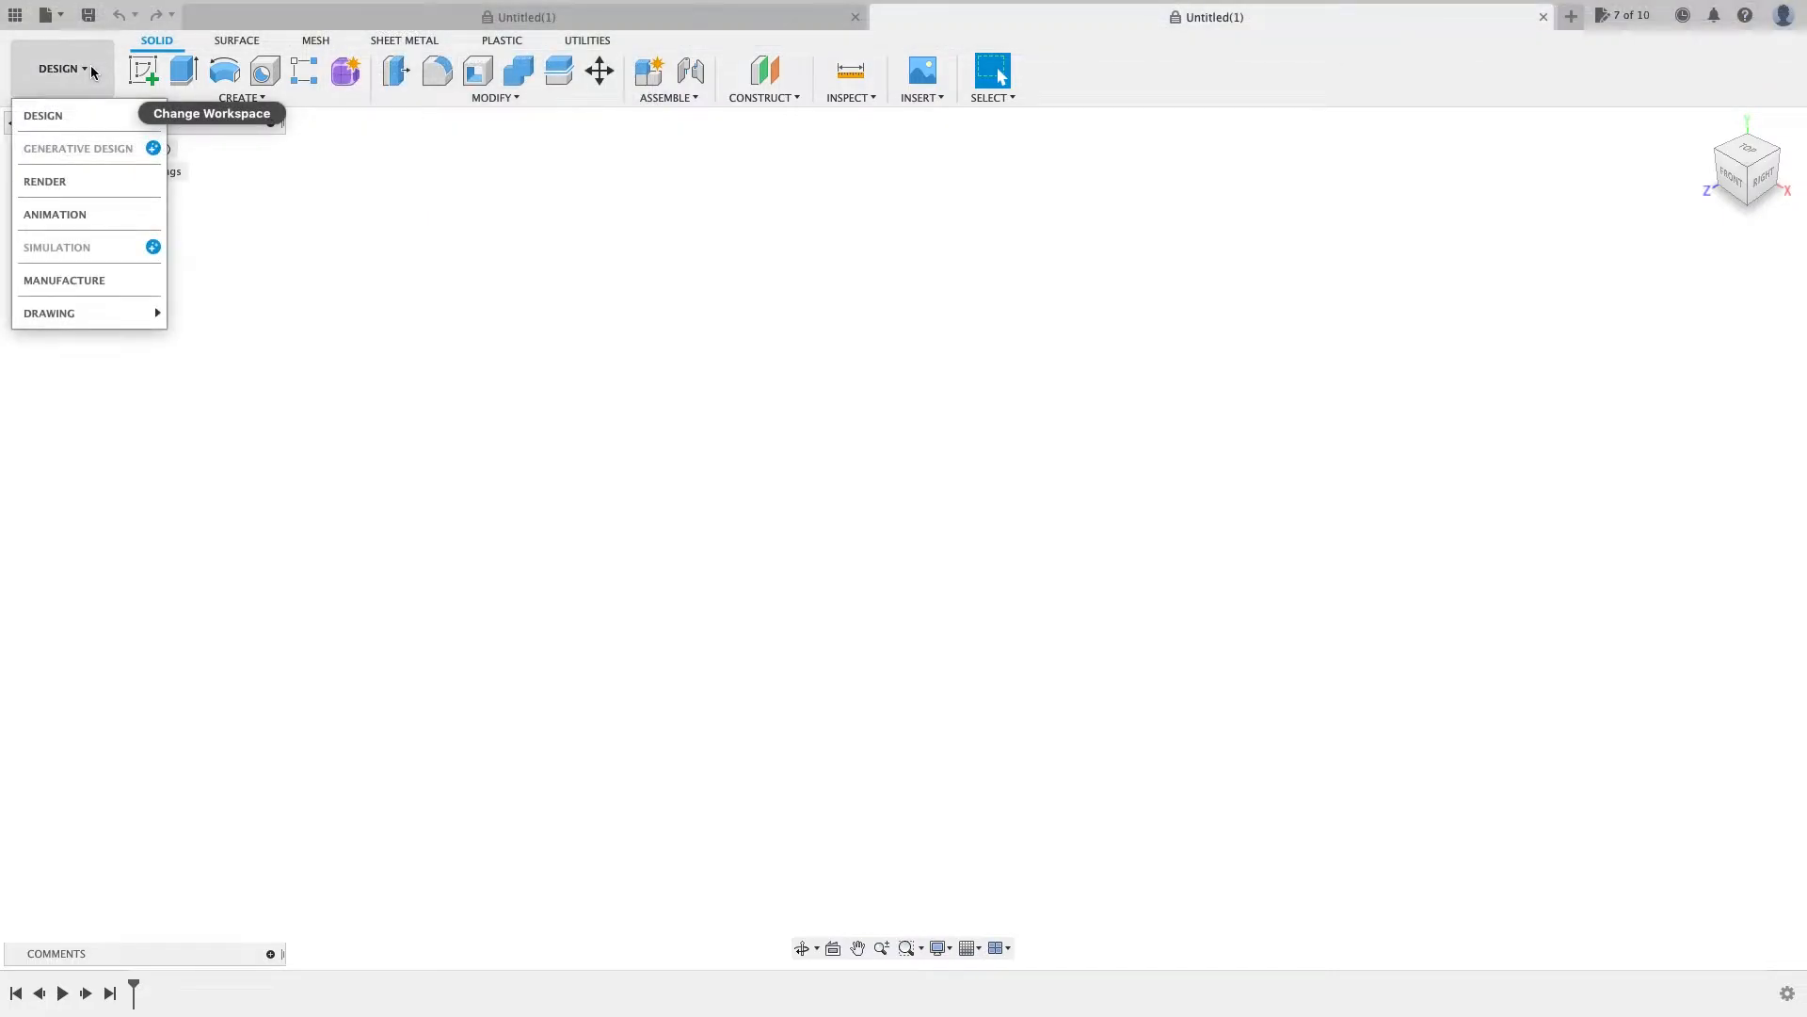
Step: Look through the available workspaces and the Surface, Mesh, Sheet Metal, Plastic and Utilities toolsets of the Design workspace
{"action": "left_click", "coordinate": [91, 72]}
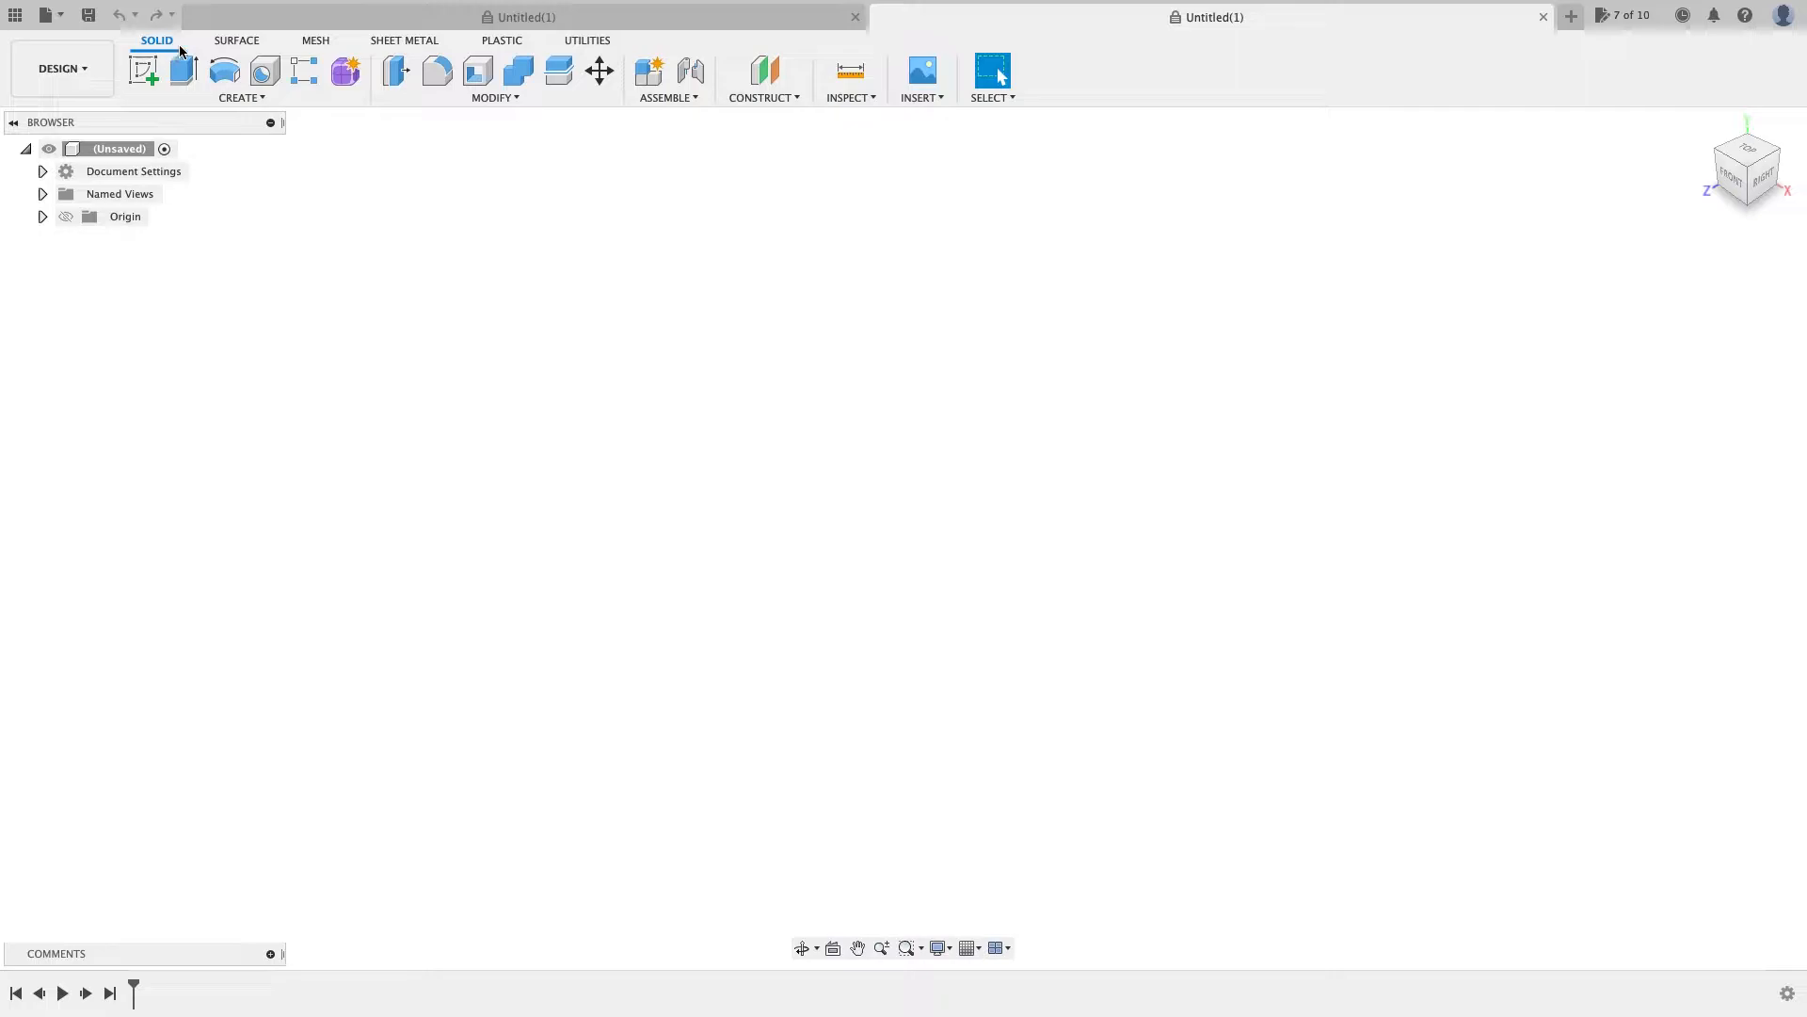
{"action": "left_click", "coordinate": [236, 42]}
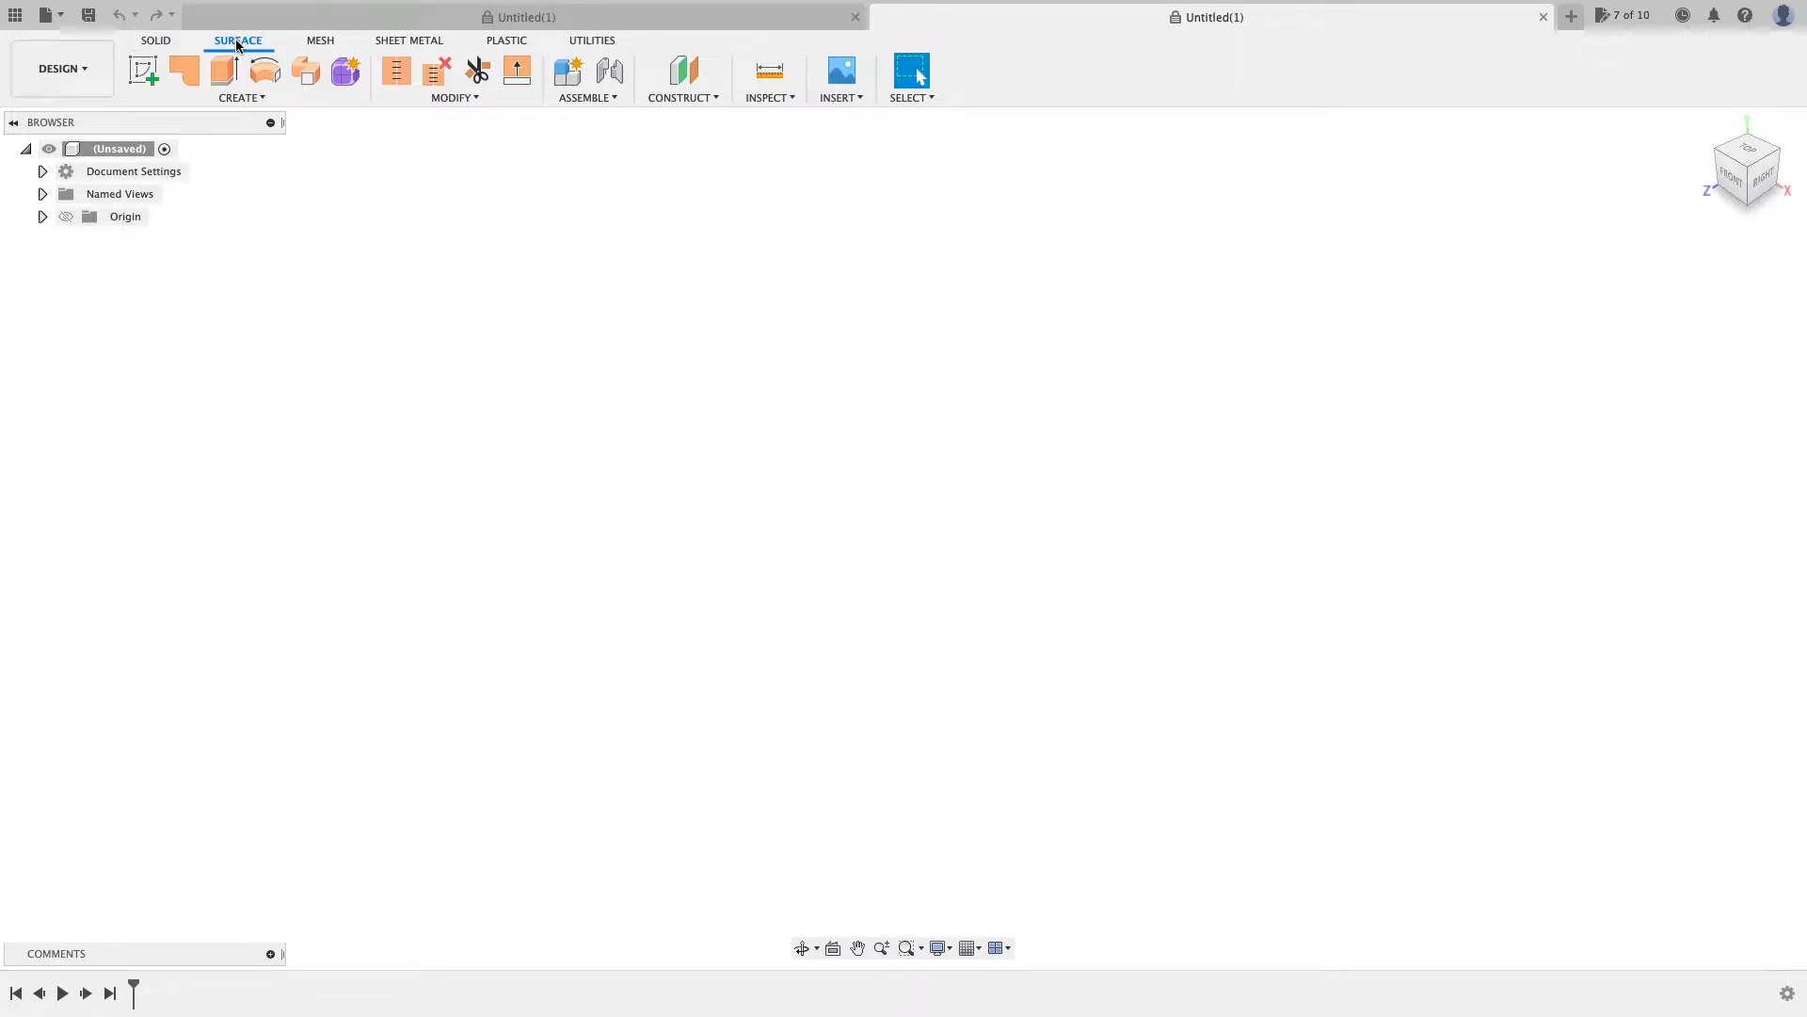
{"action": "left_click", "coordinate": [321, 41]}
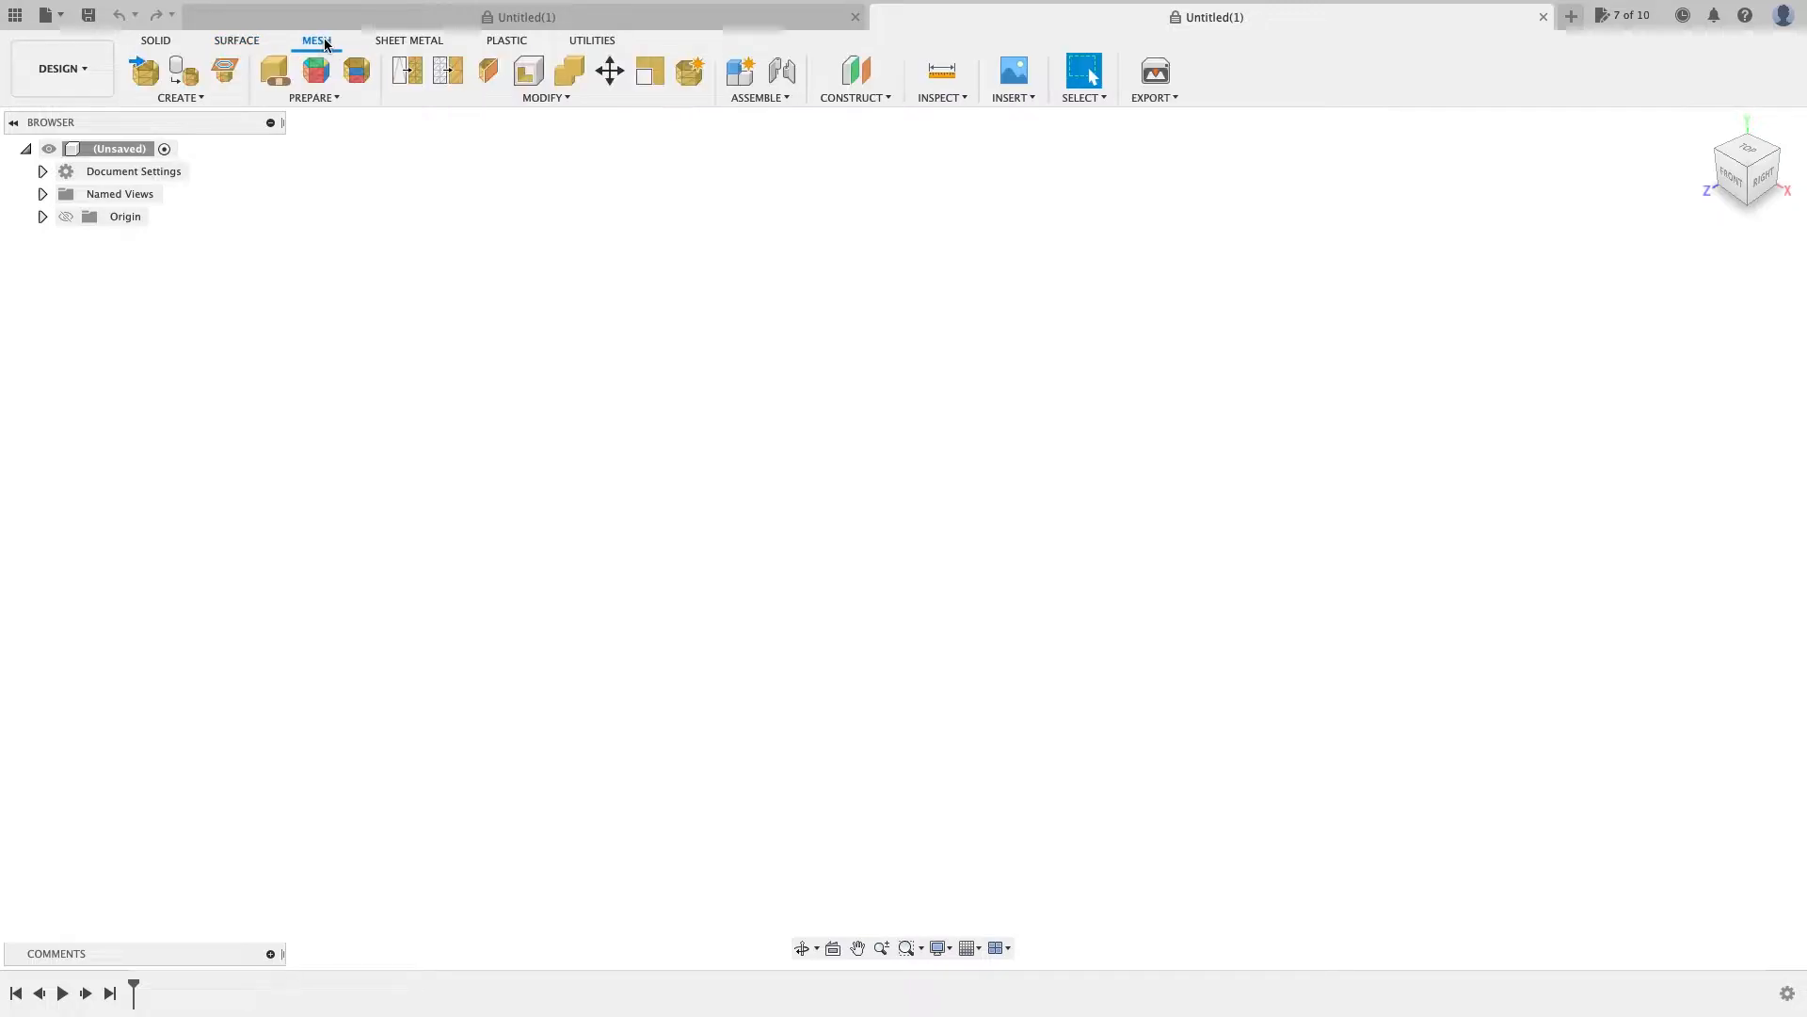
{"action": "left_click", "coordinate": [419, 43]}
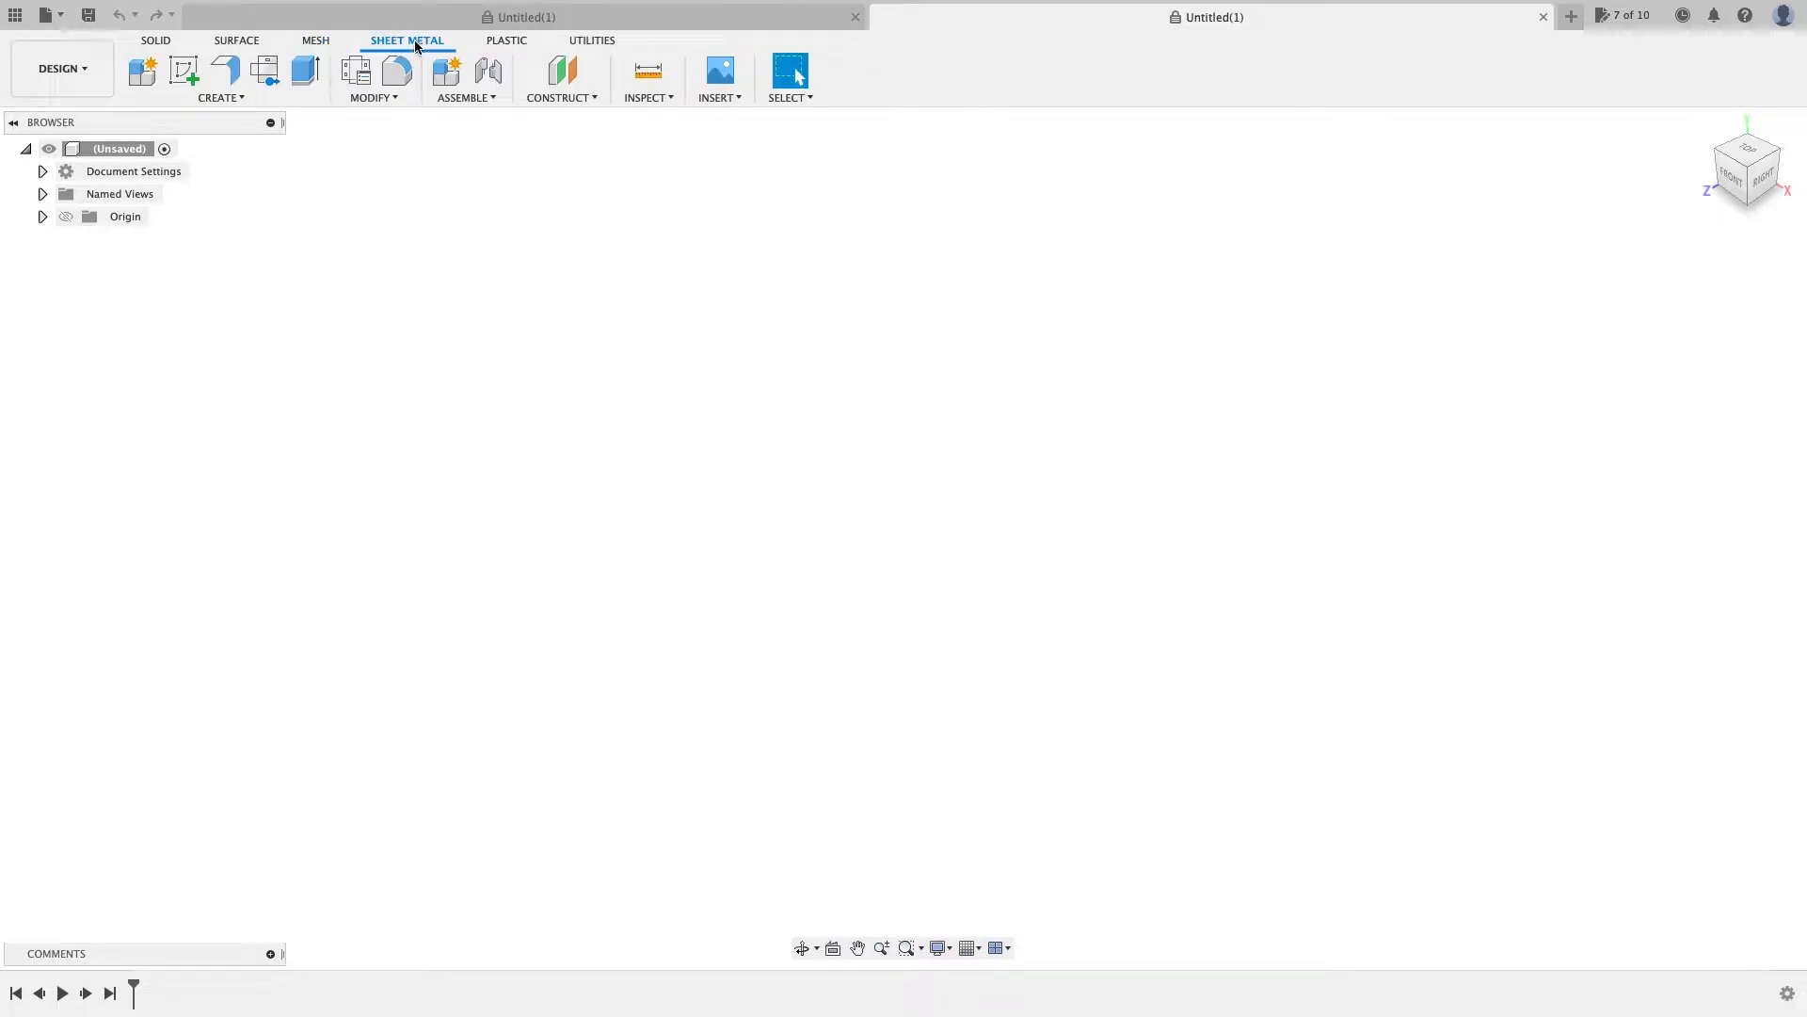
{"action": "left_click", "coordinate": [516, 41]}
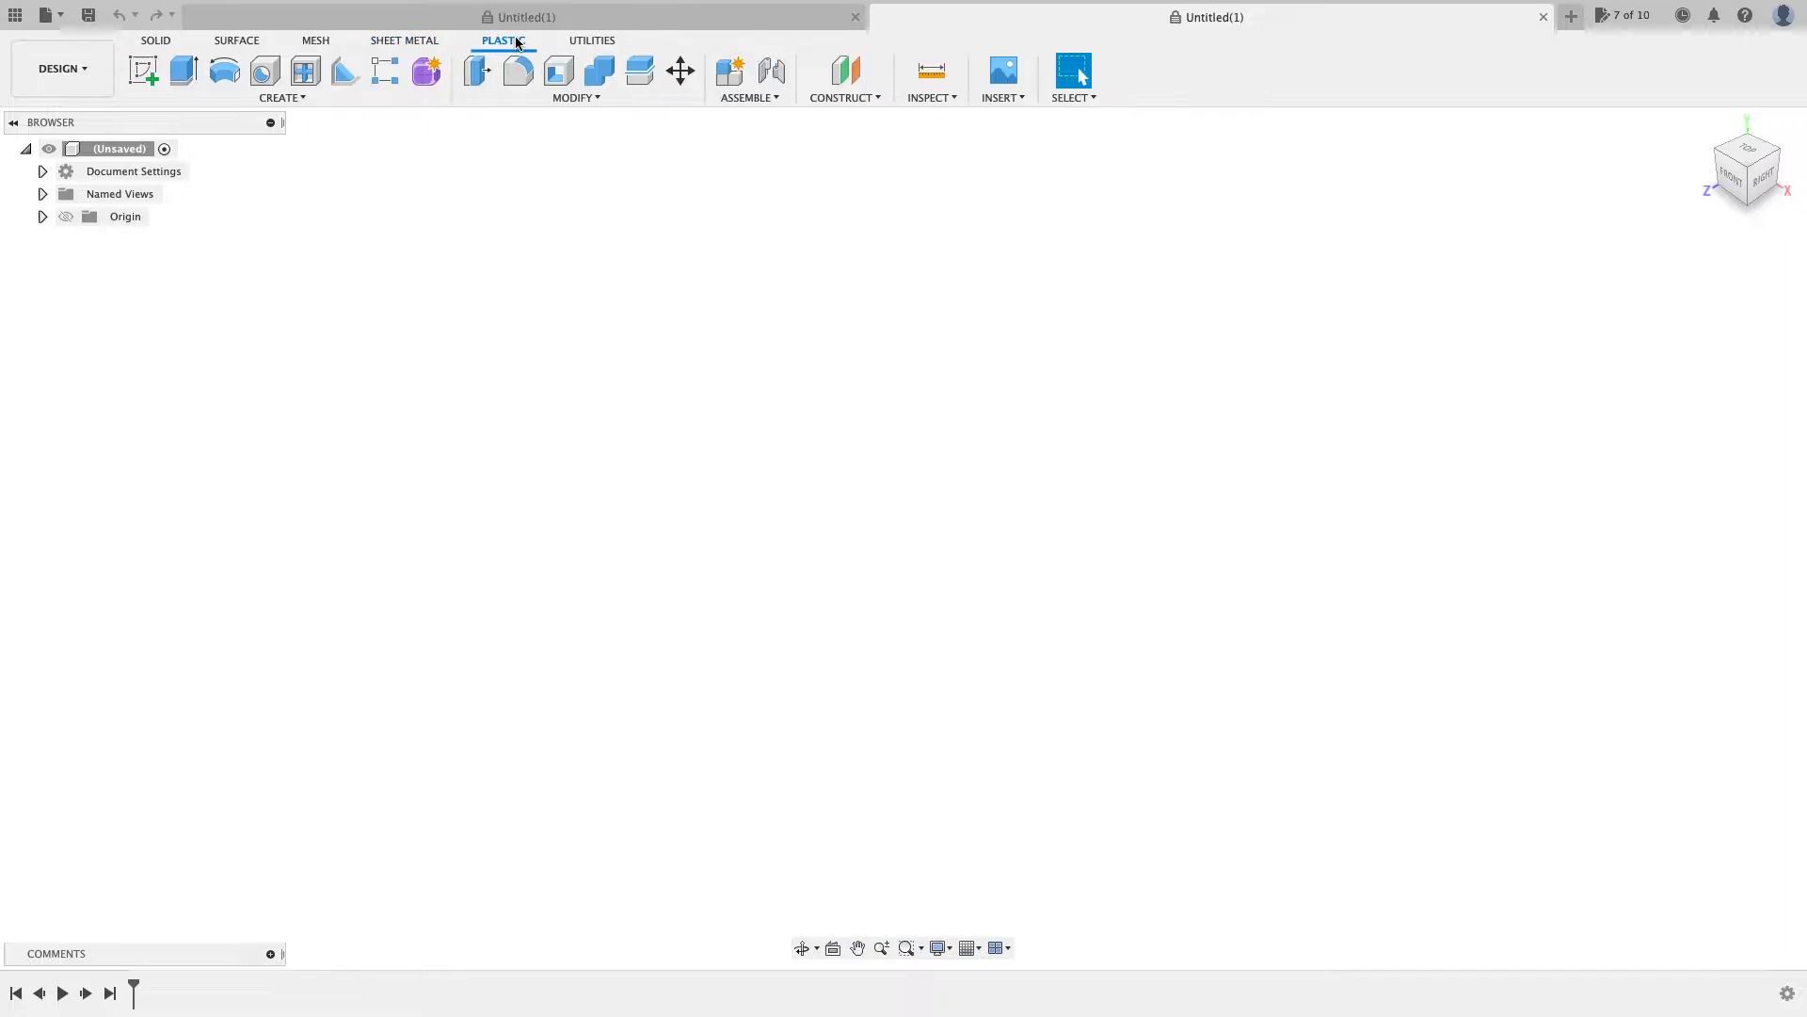
{"action": "left_click", "coordinate": [584, 43]}
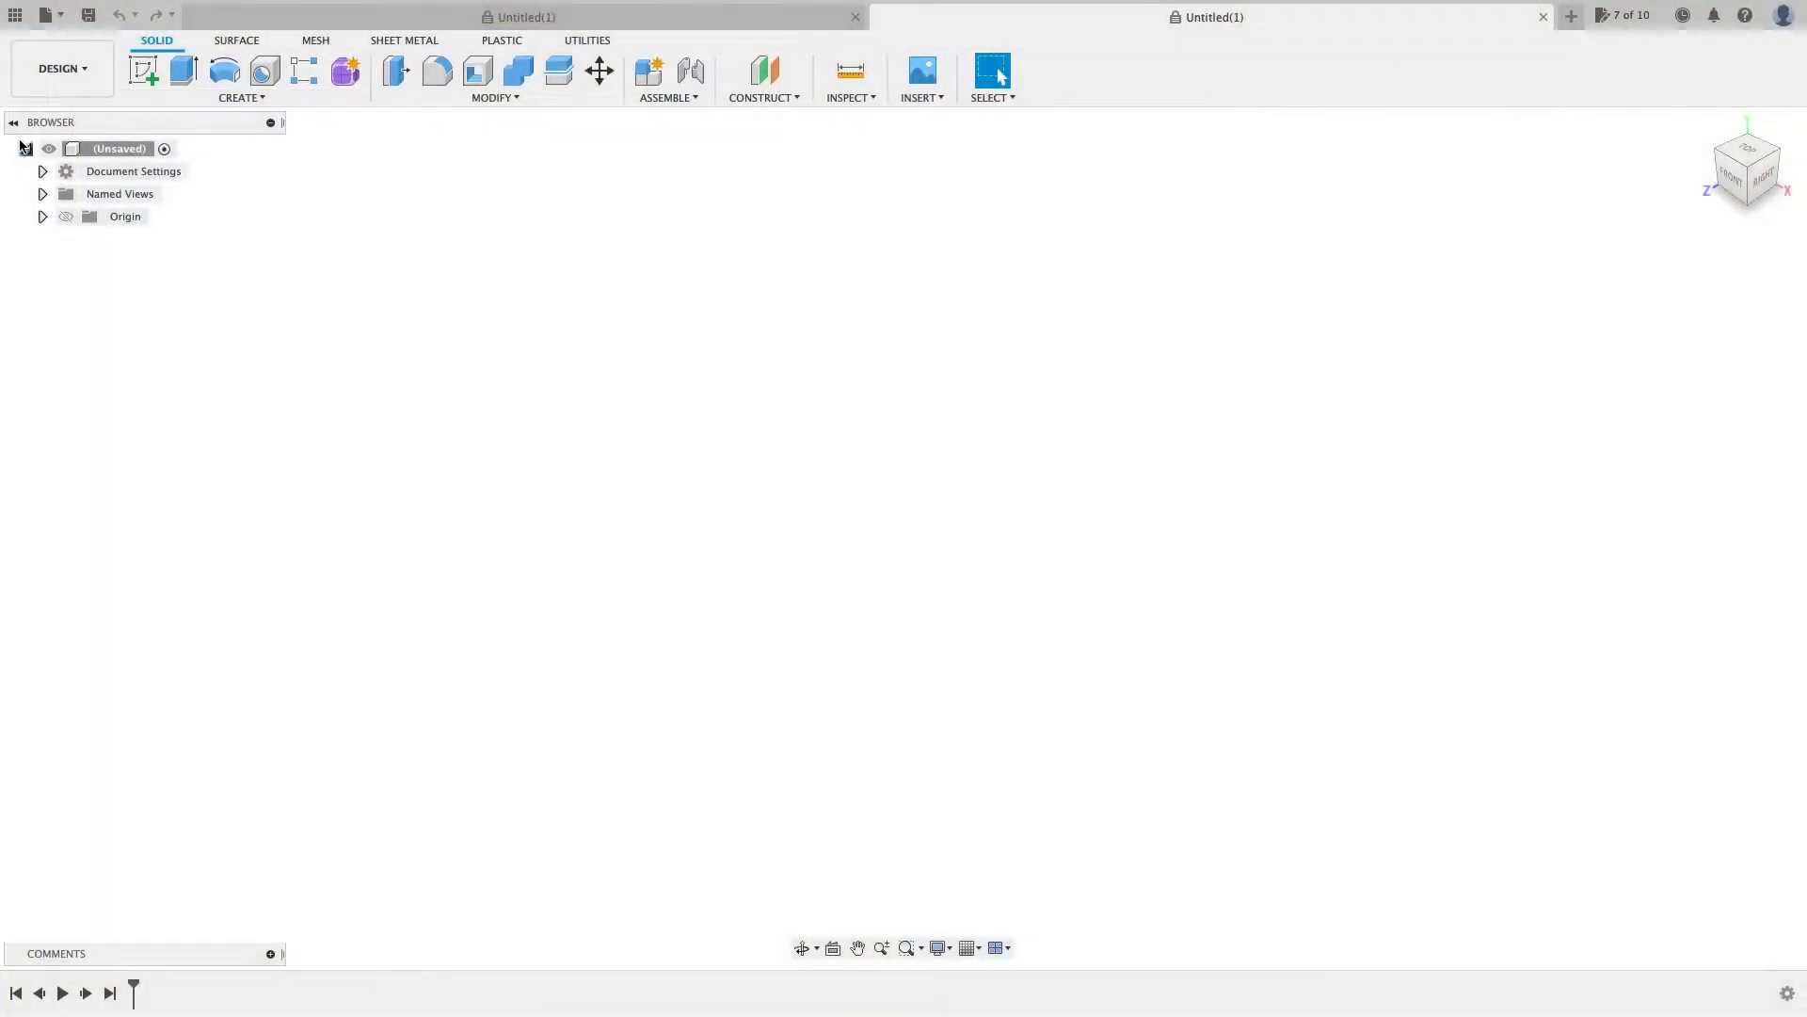
Step: Change the active units of the new design to Inch in its document settings
{"action": "left_click", "coordinate": [26, 148]}
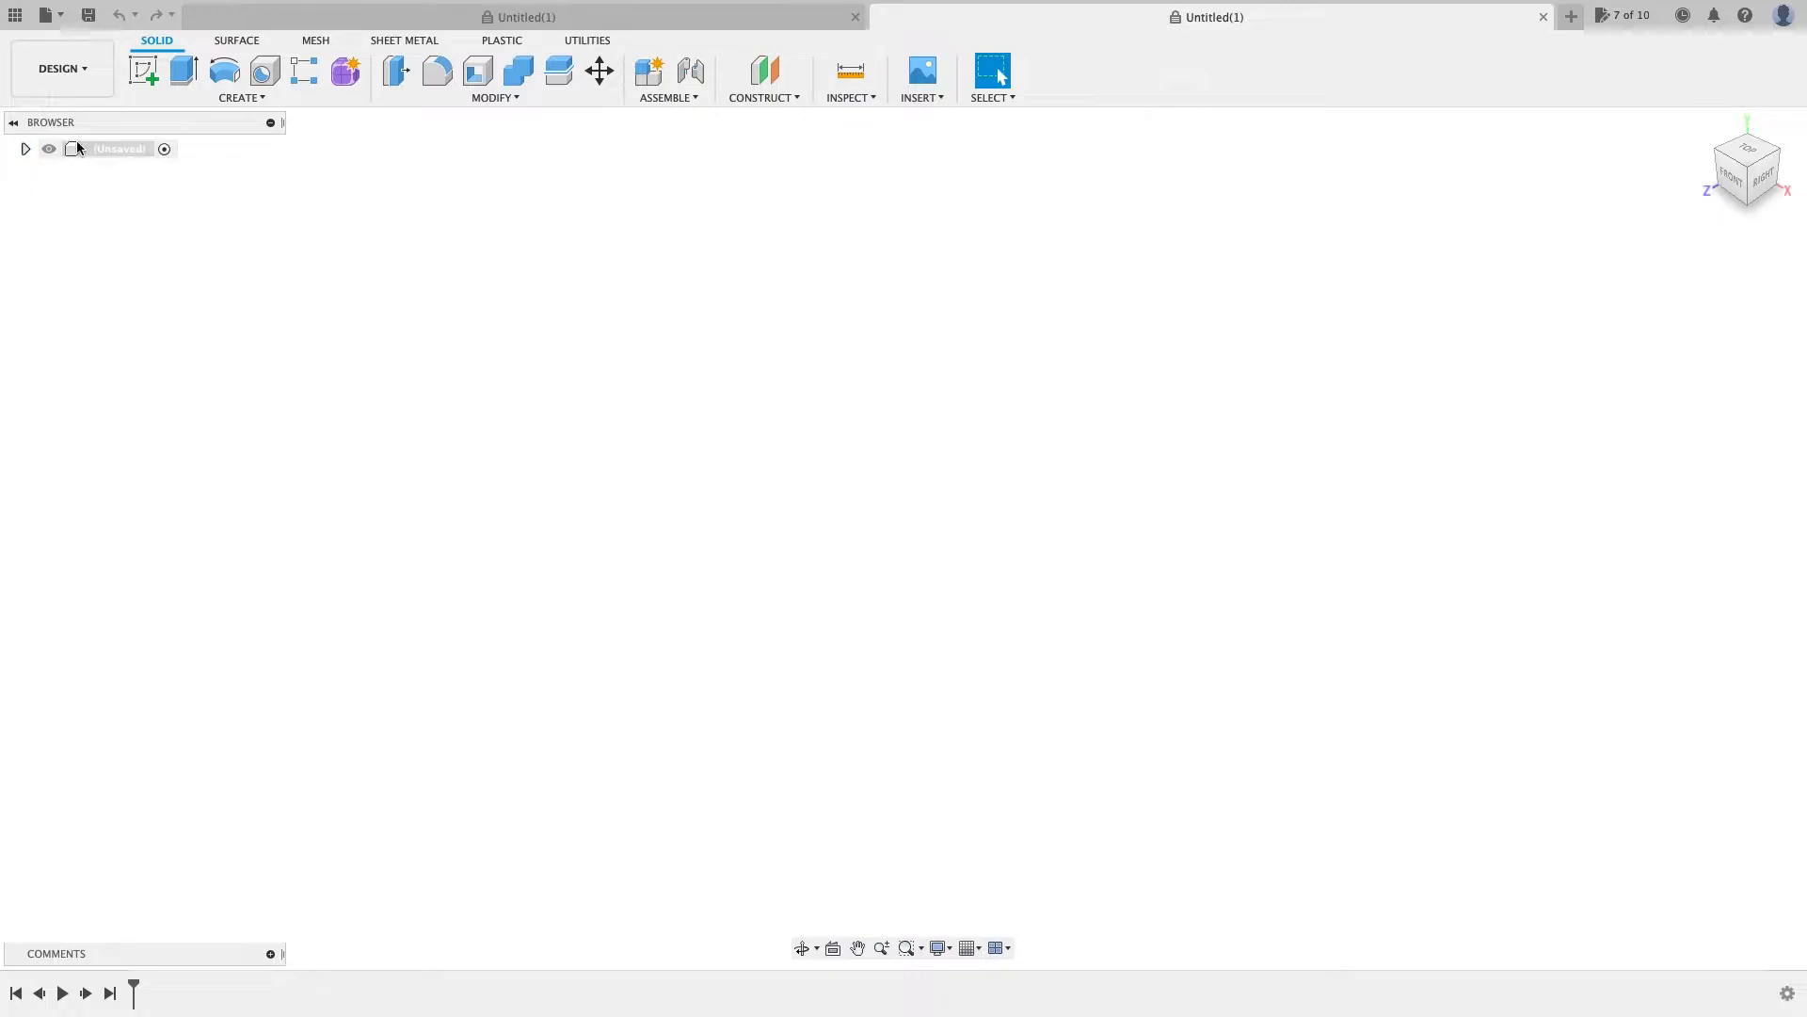
{"action": "left_click", "coordinate": [26, 148]}
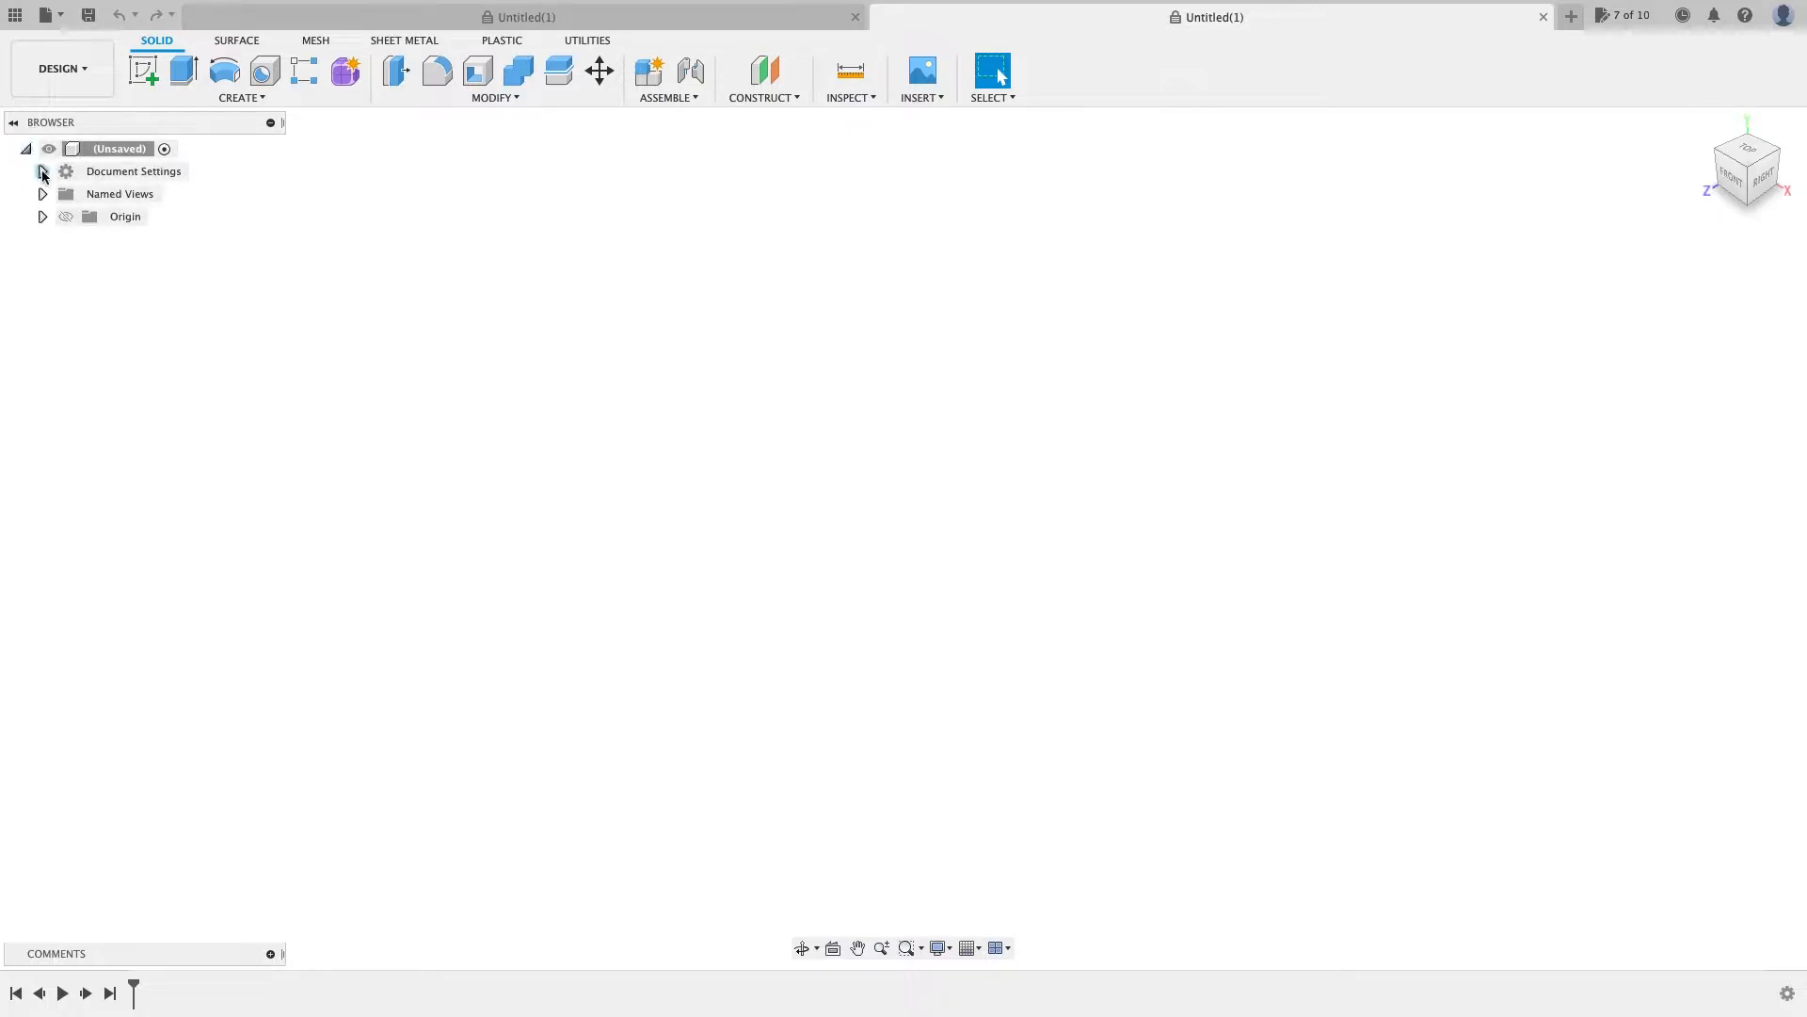
{"action": "left_click", "coordinate": [43, 171]}
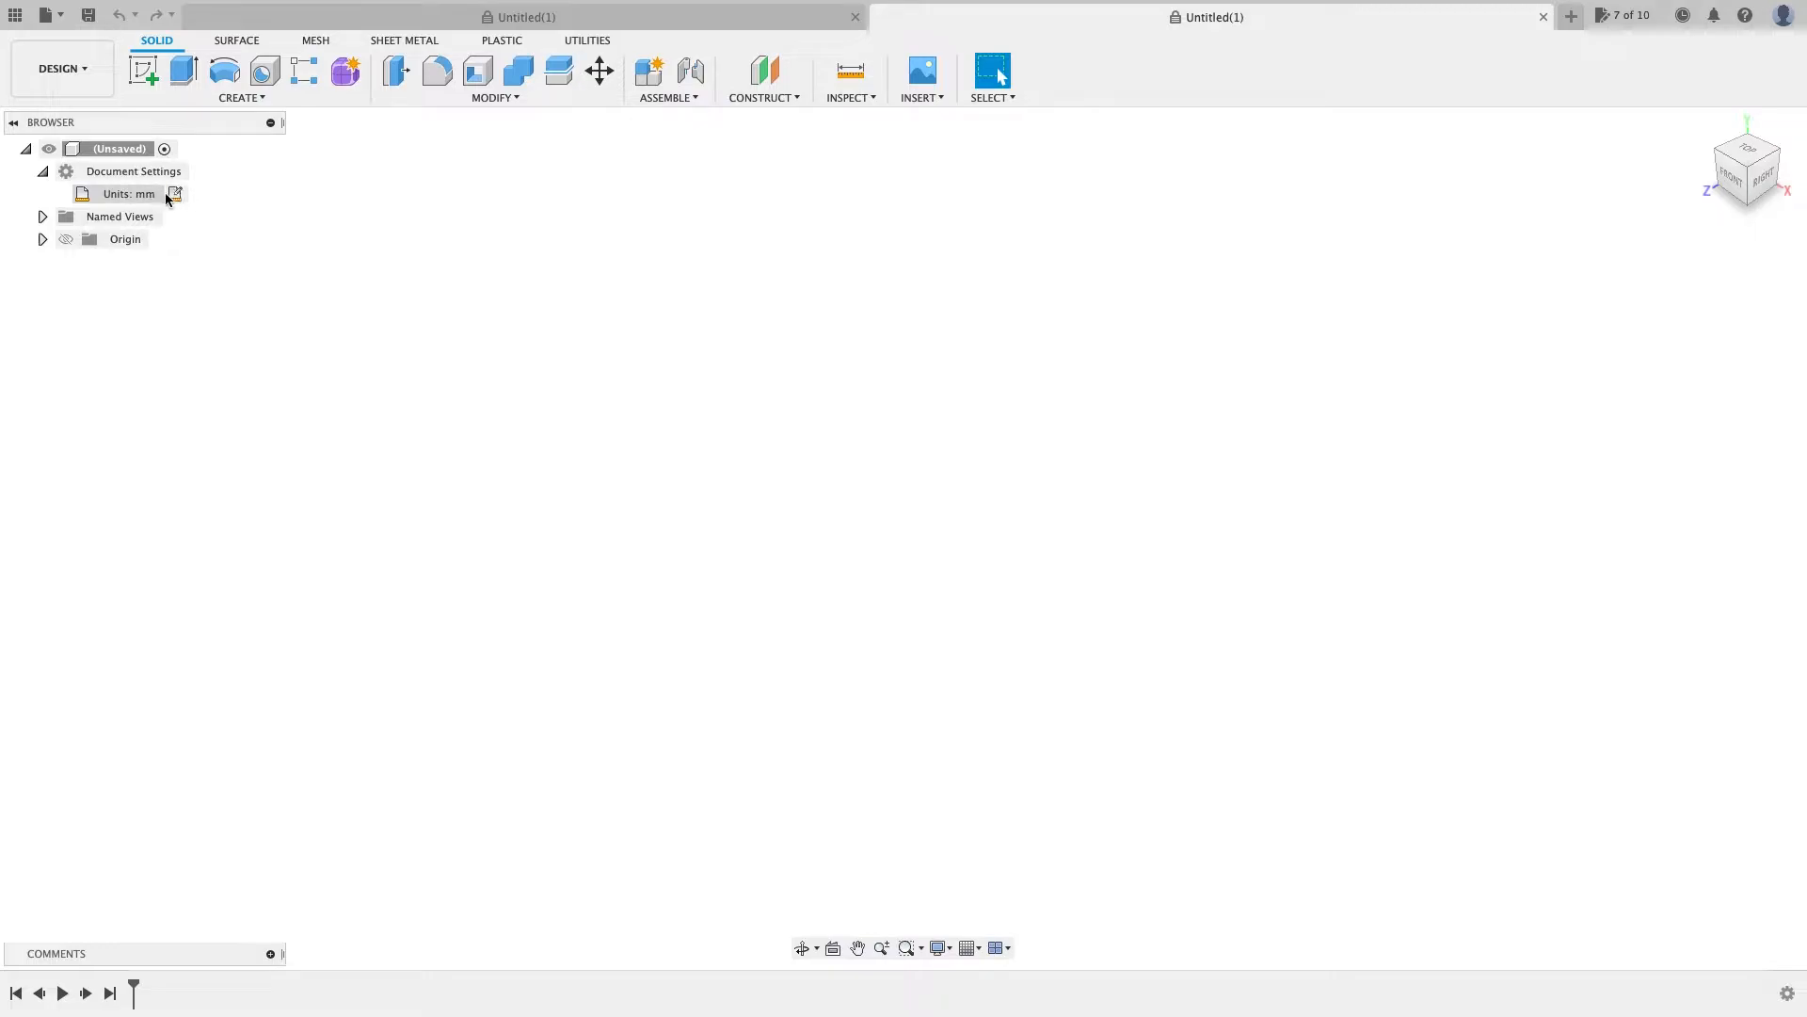
{"action": "left_click", "coordinate": [170, 195]}
{"action": "left_click_drag", "start_coordinate": [1678, 244], "coordinate": [976, 210]}
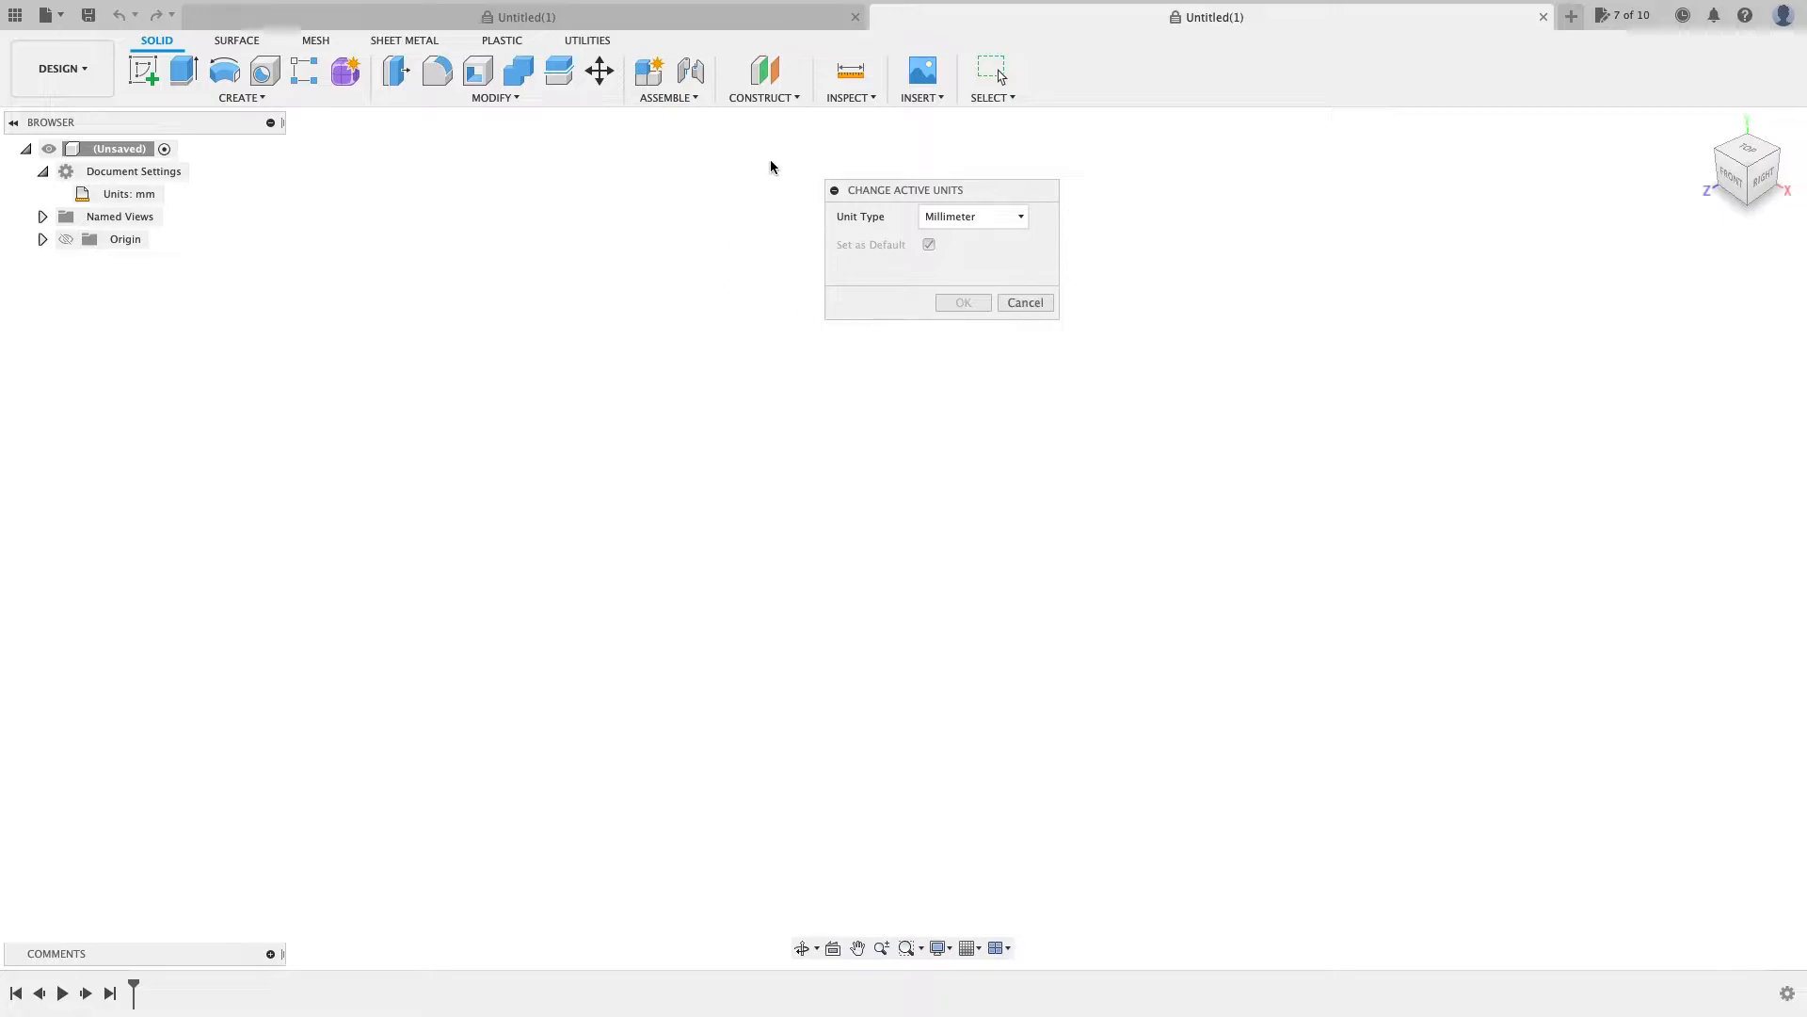
{"action": "left_click", "coordinate": [1019, 218]}
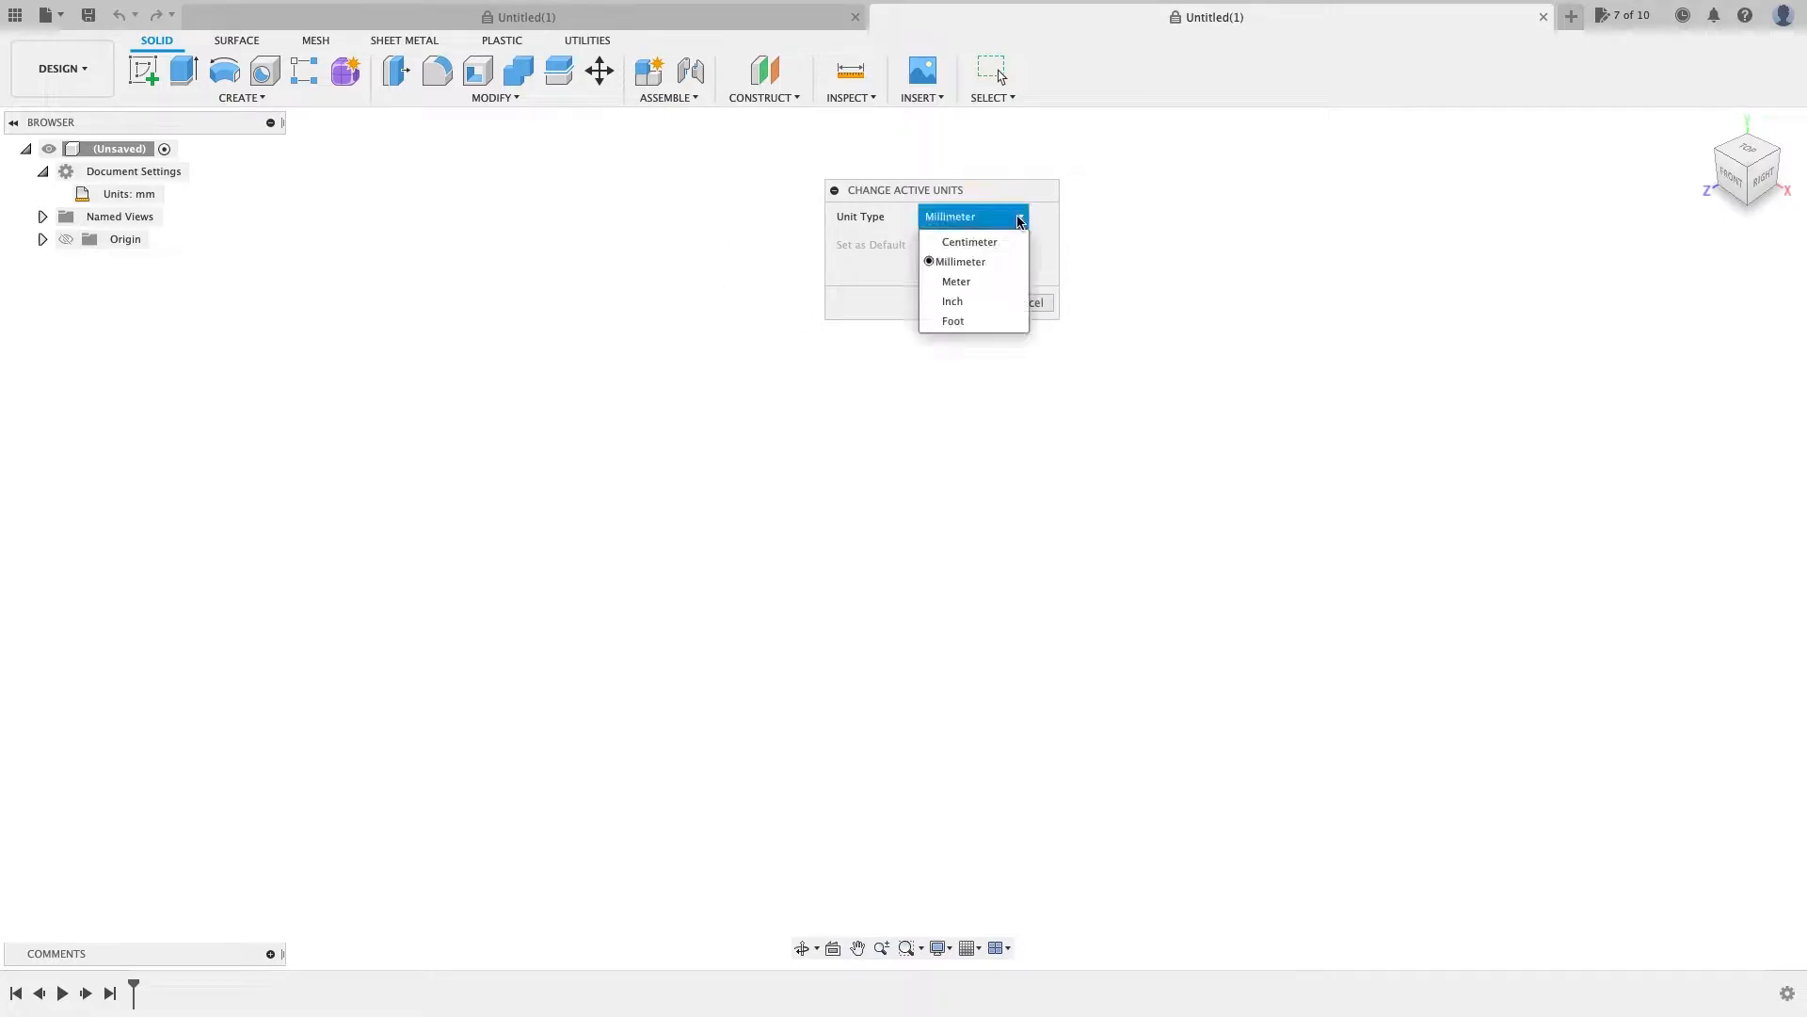
{"action": "left_click", "coordinate": [974, 302]}
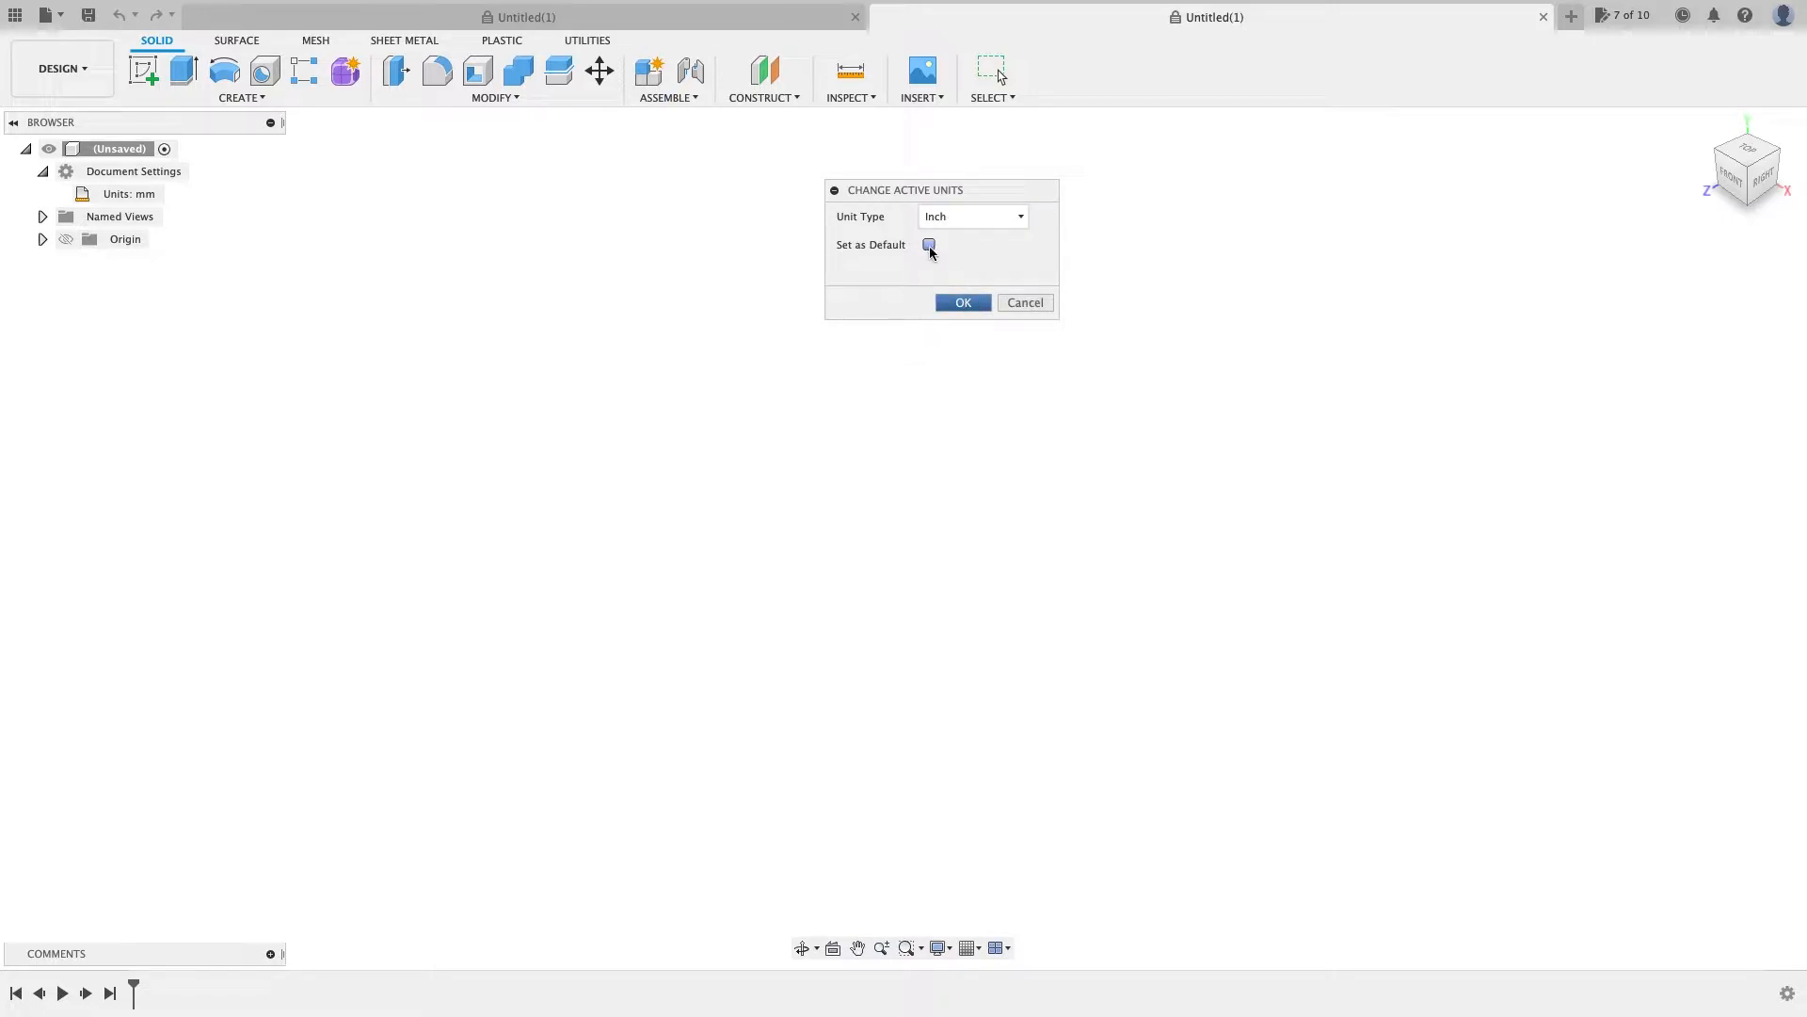
{"action": "left_click", "coordinate": [963, 302]}
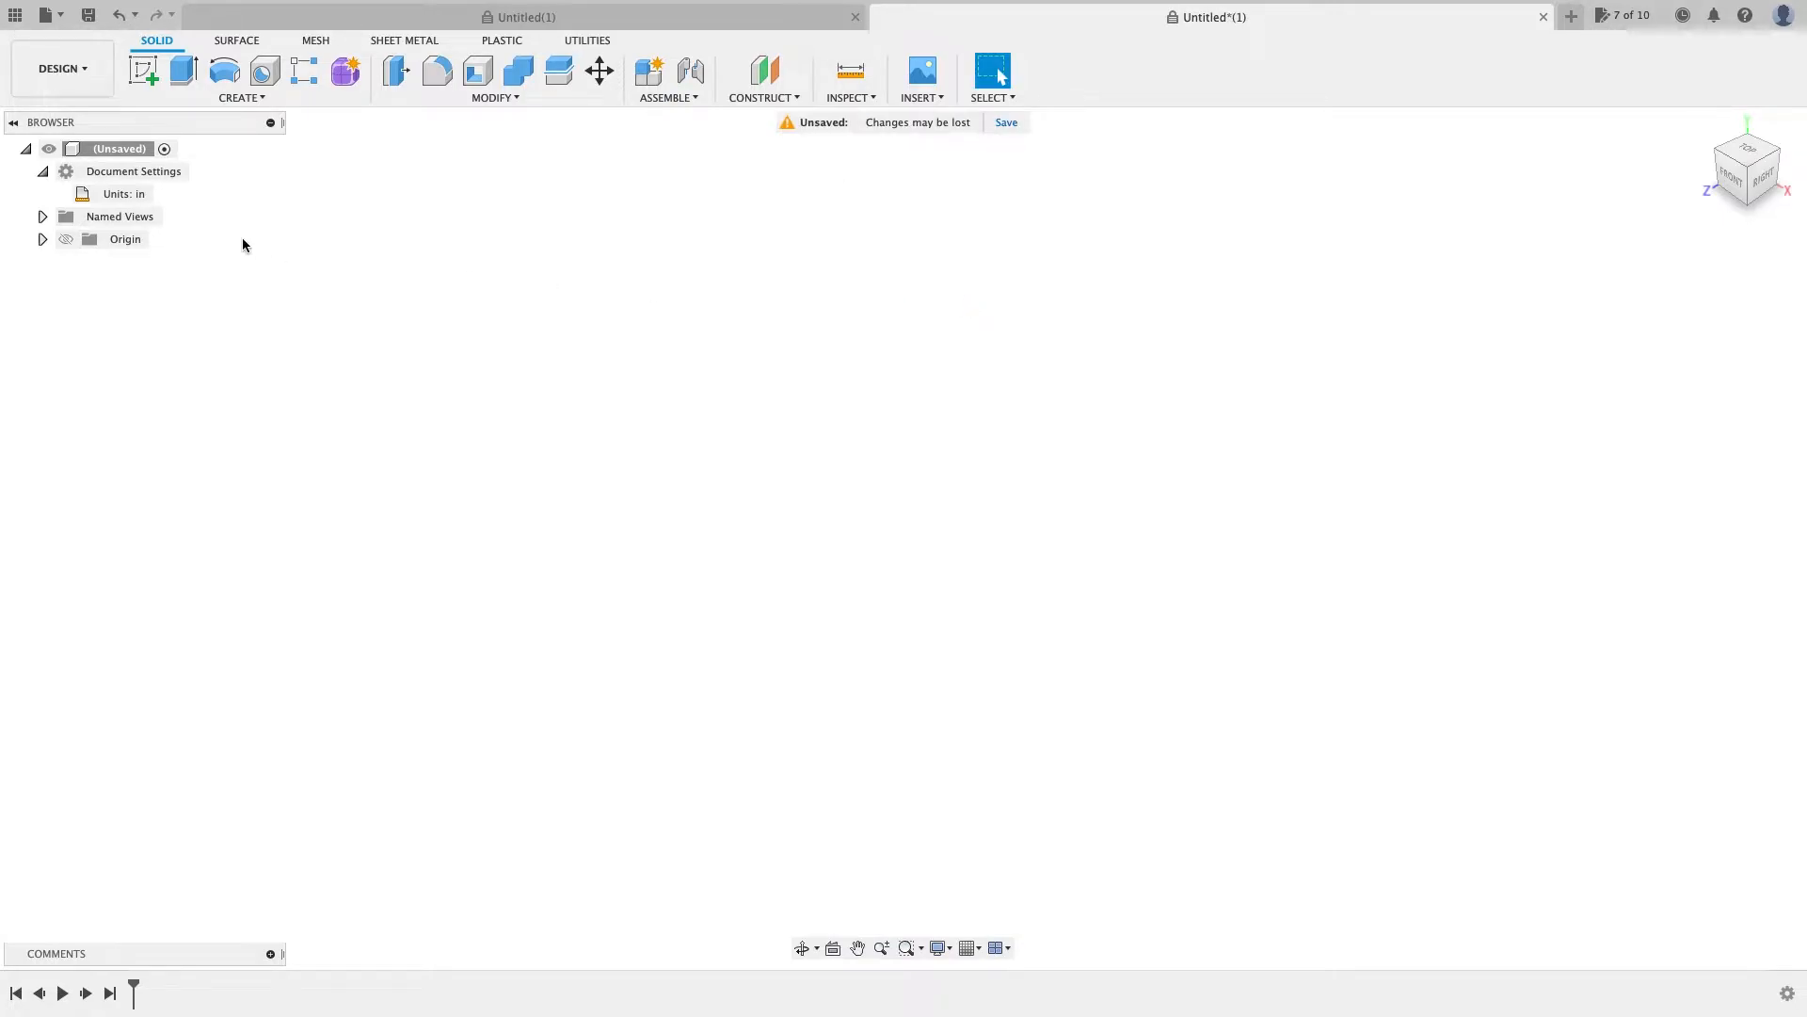
{"action": "left_click", "coordinate": [43, 172]}
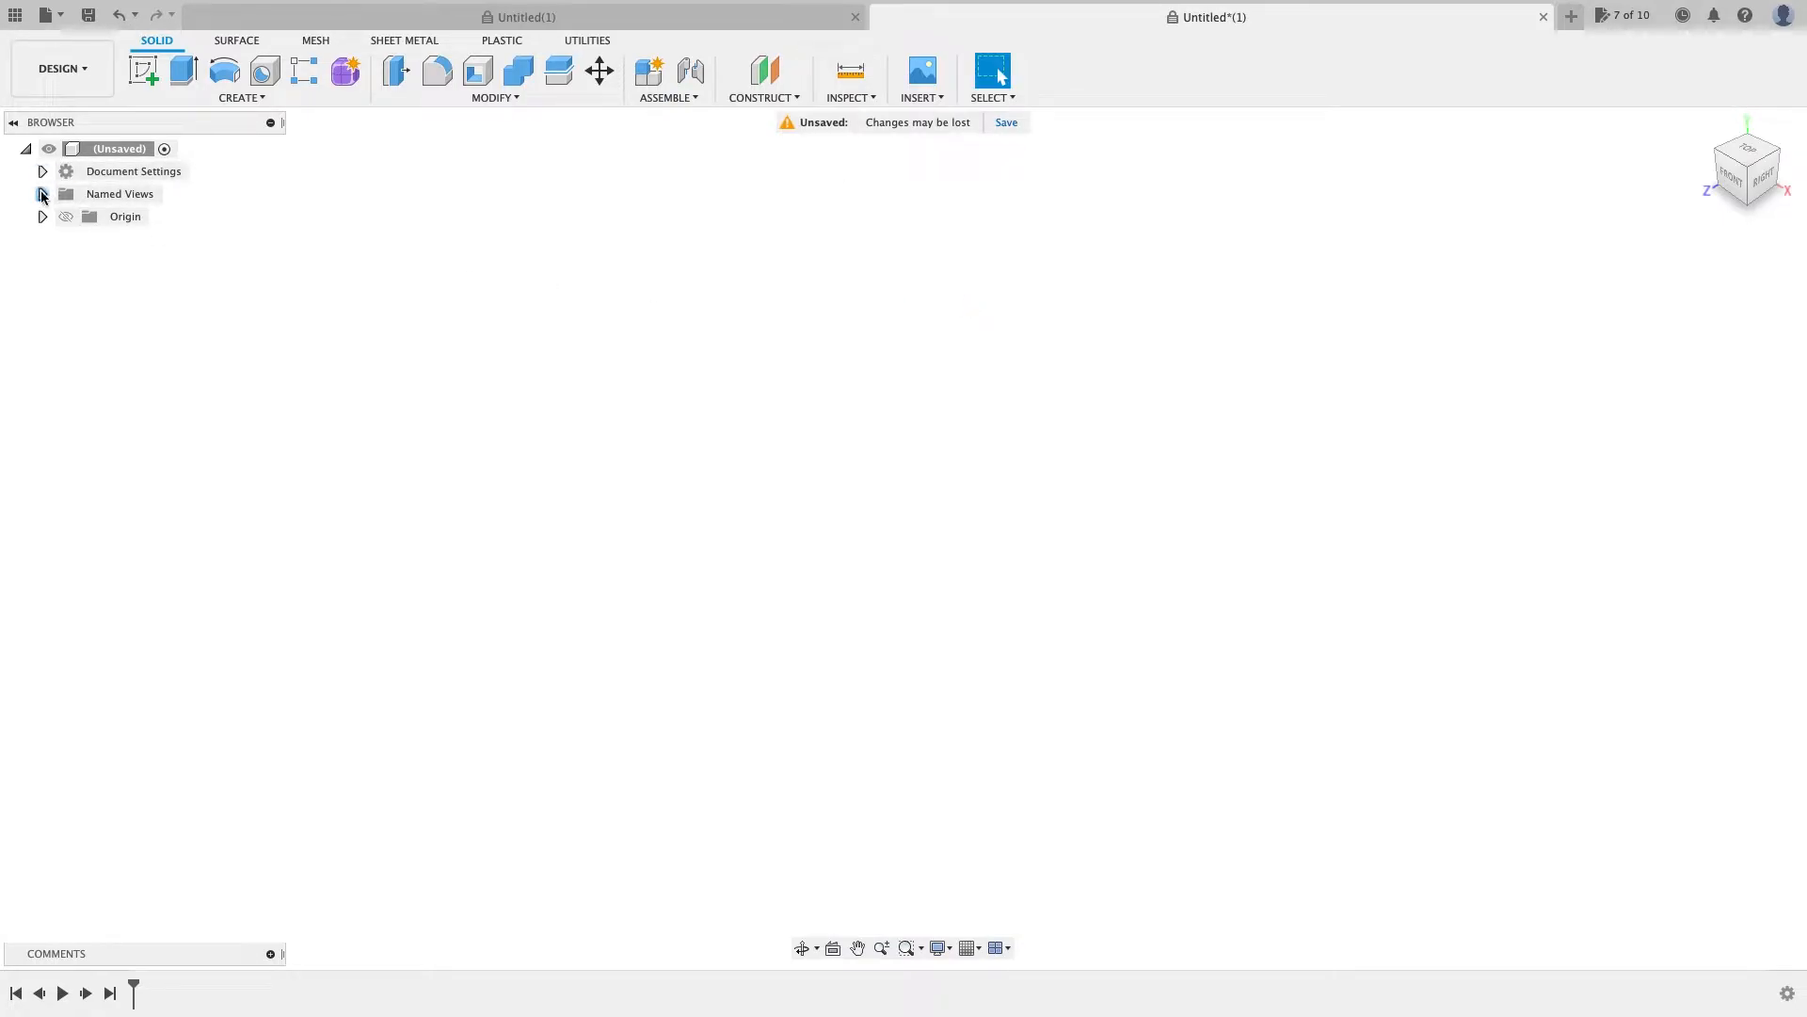
Step: Show the design's named views and cycle the camera through Top, Front, Right and Home, returning through Right to Front
{"action": "left_click", "coordinate": [43, 194]}
{"action": "double_click", "coordinate": [113, 218]}
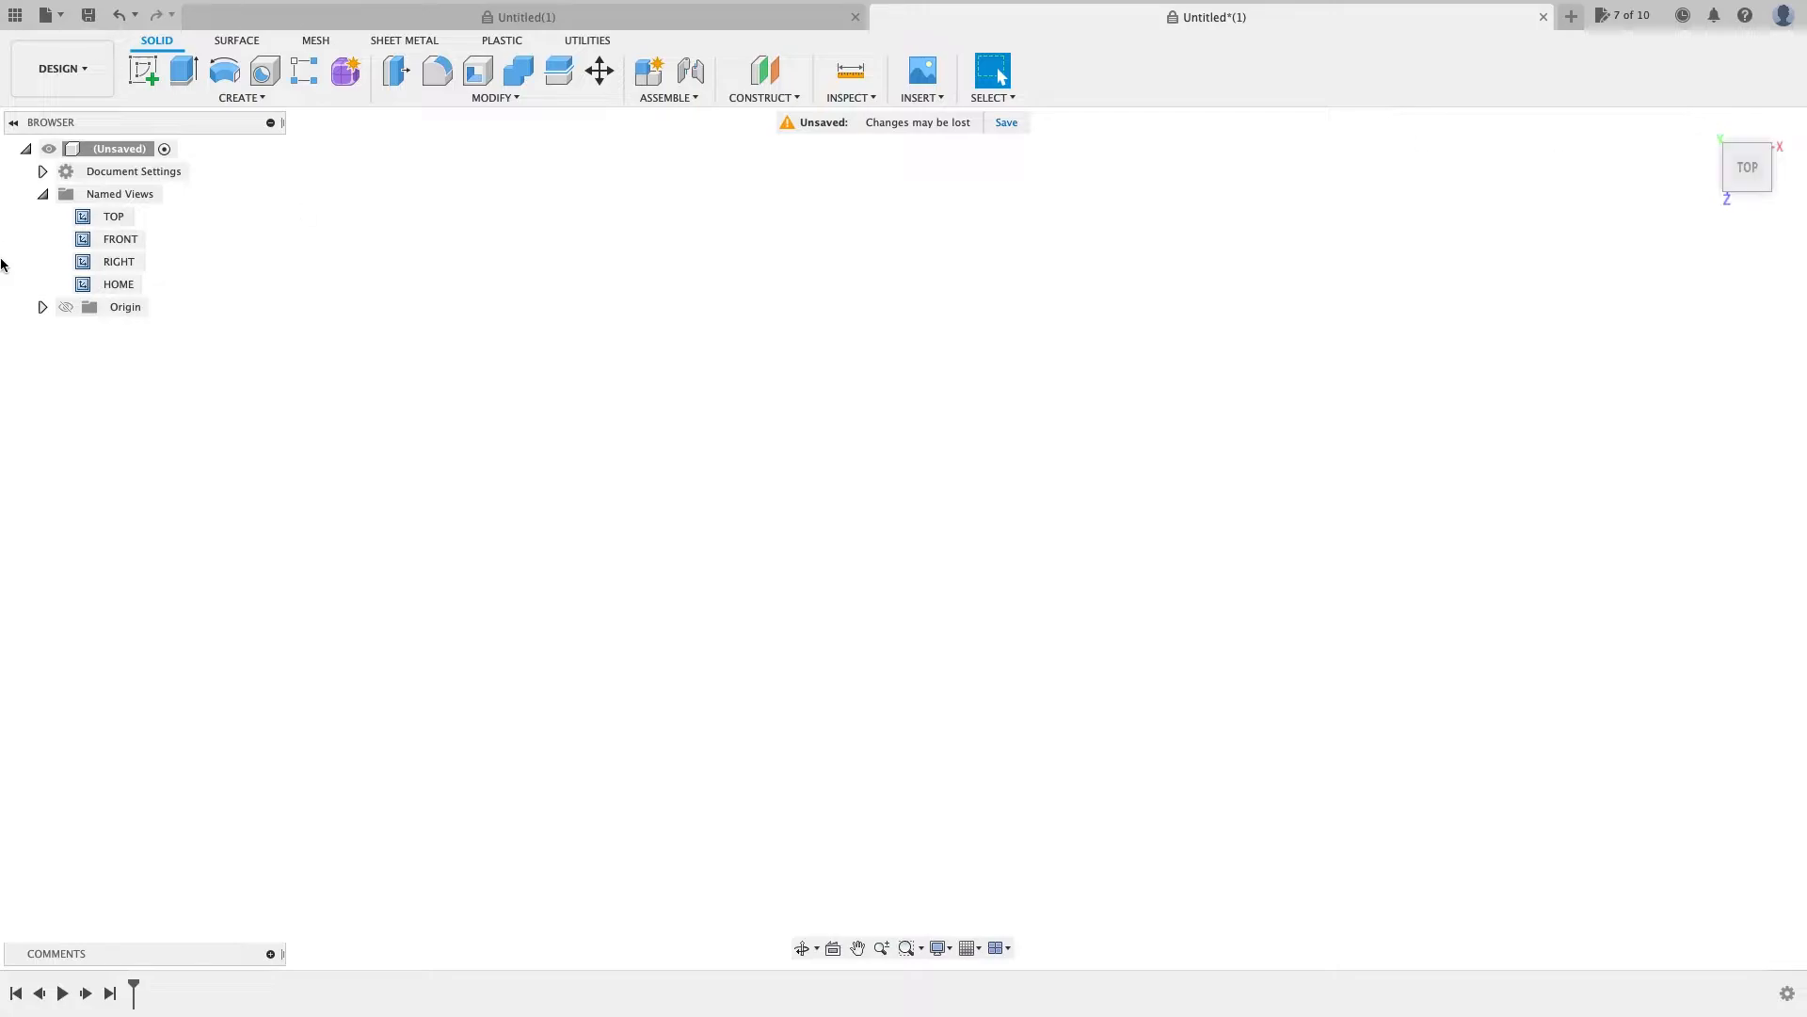
{"action": "double_click", "coordinate": [118, 239]}
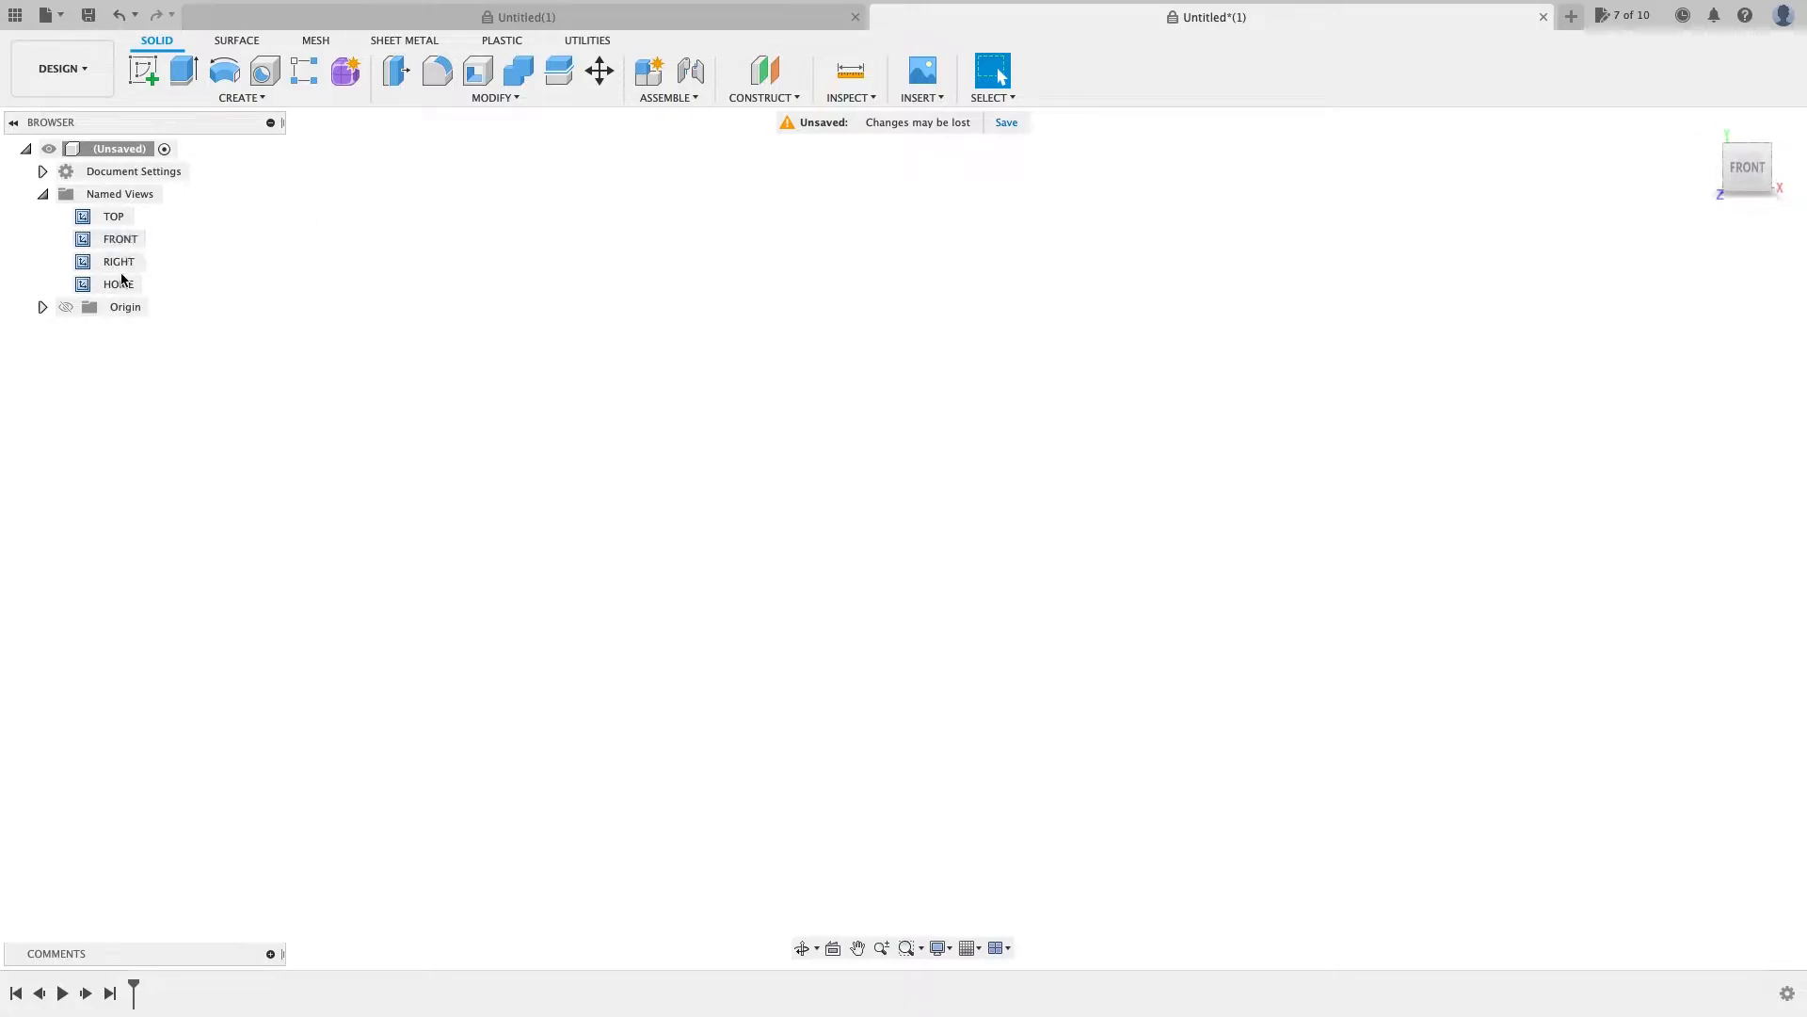
{"action": "double_click", "coordinate": [119, 266]}
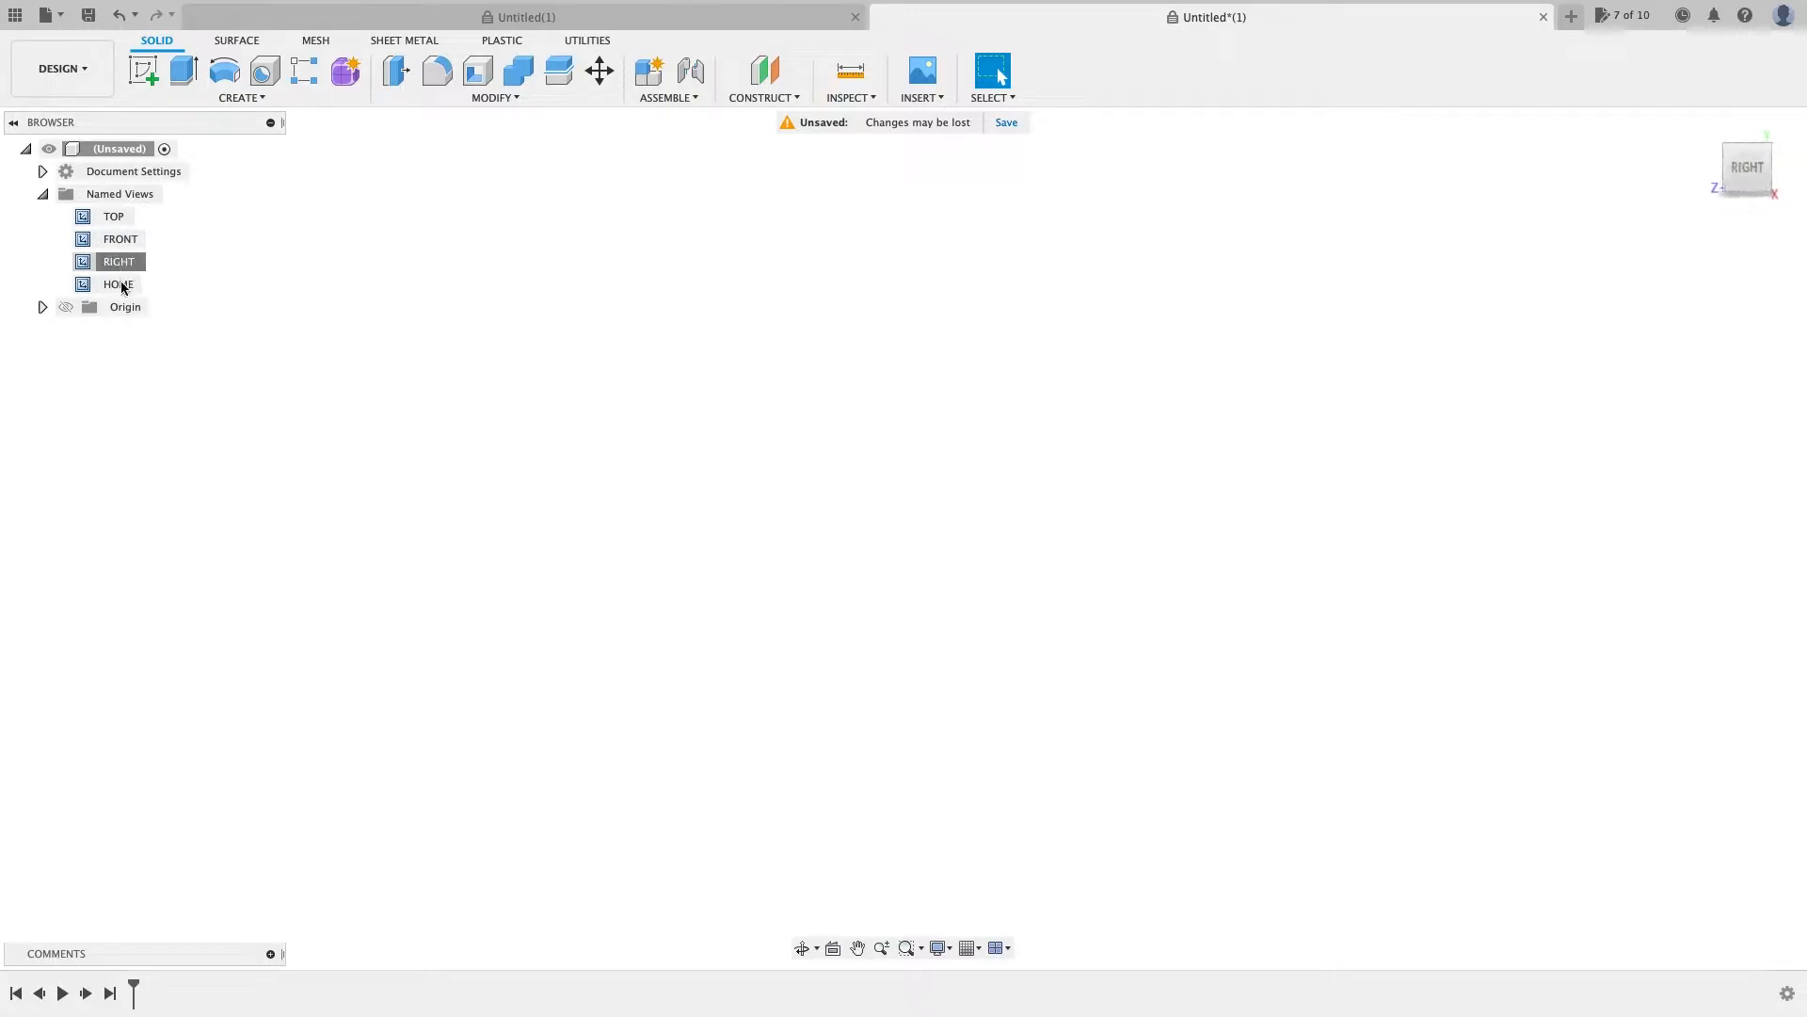
{"action": "double_click", "coordinate": [119, 284]}
{"action": "double_click", "coordinate": [113, 262]}
{"action": "double_click", "coordinate": [117, 241]}
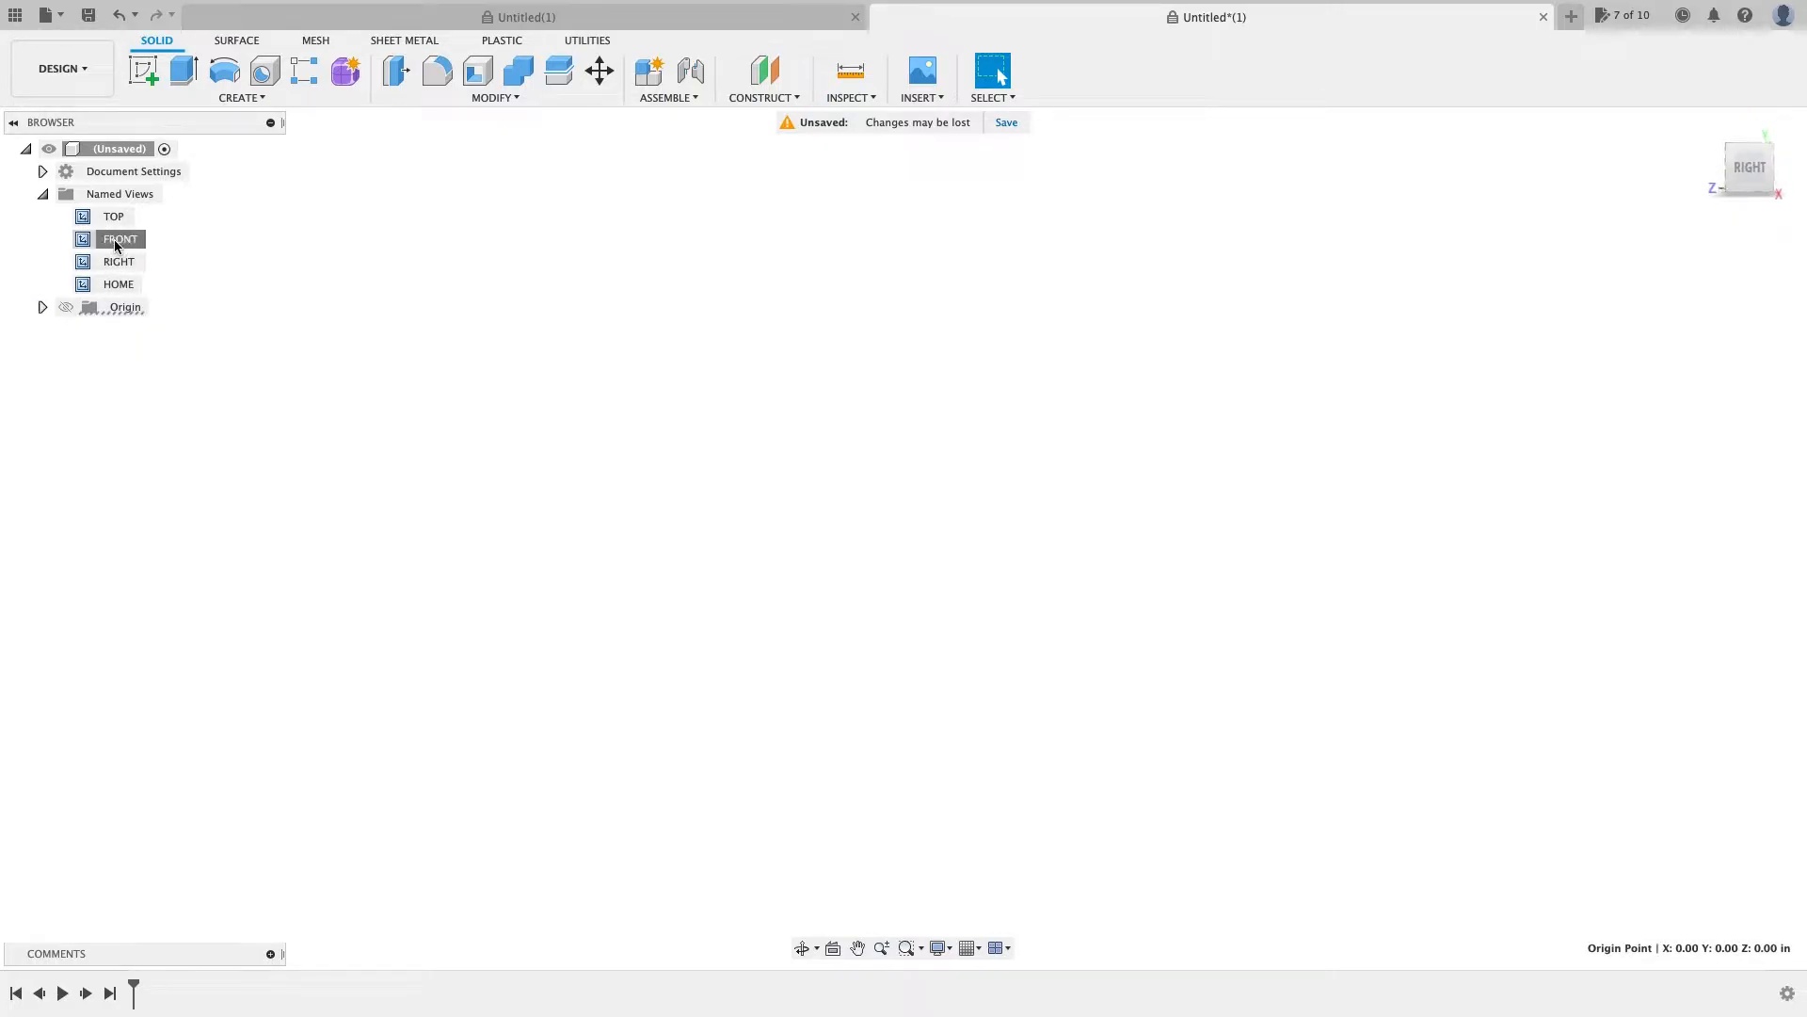
Step: Switch to the Top named view, check the document's units and collapse the design's browser tree
{"action": "double_click", "coordinate": [113, 216]}
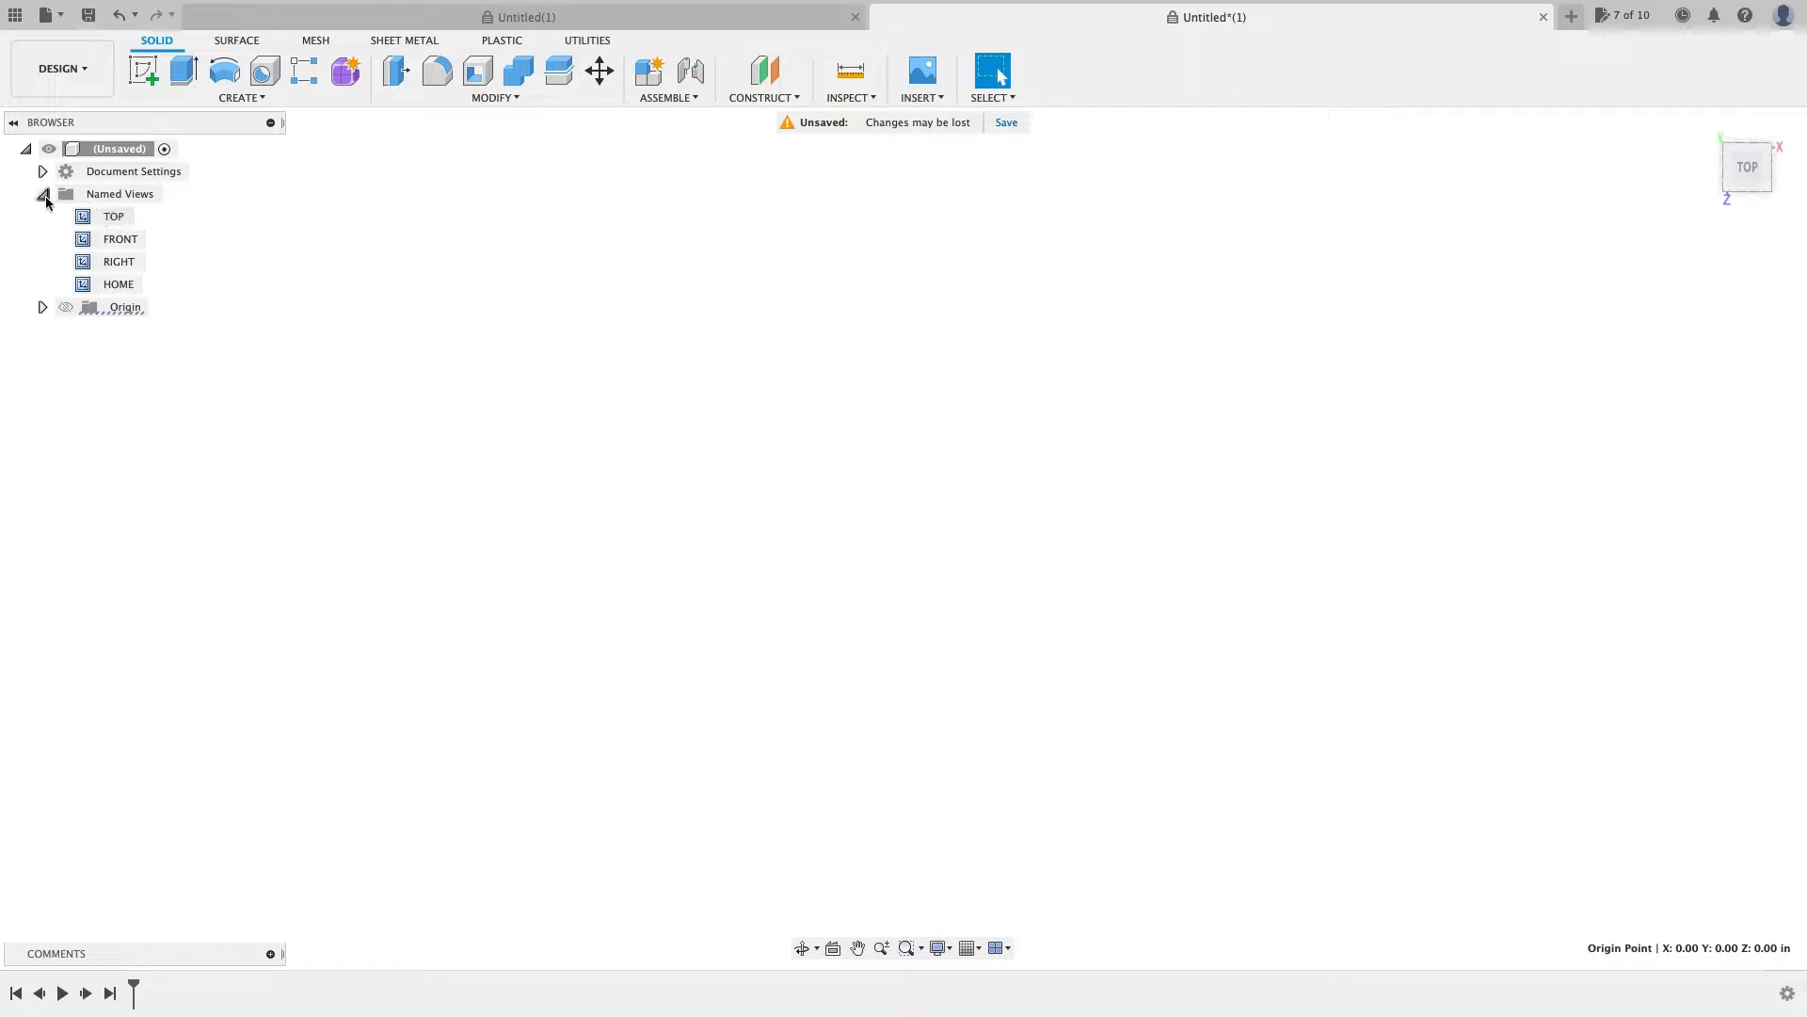
{"action": "left_click", "coordinate": [43, 194]}
{"action": "left_click", "coordinate": [42, 171]}
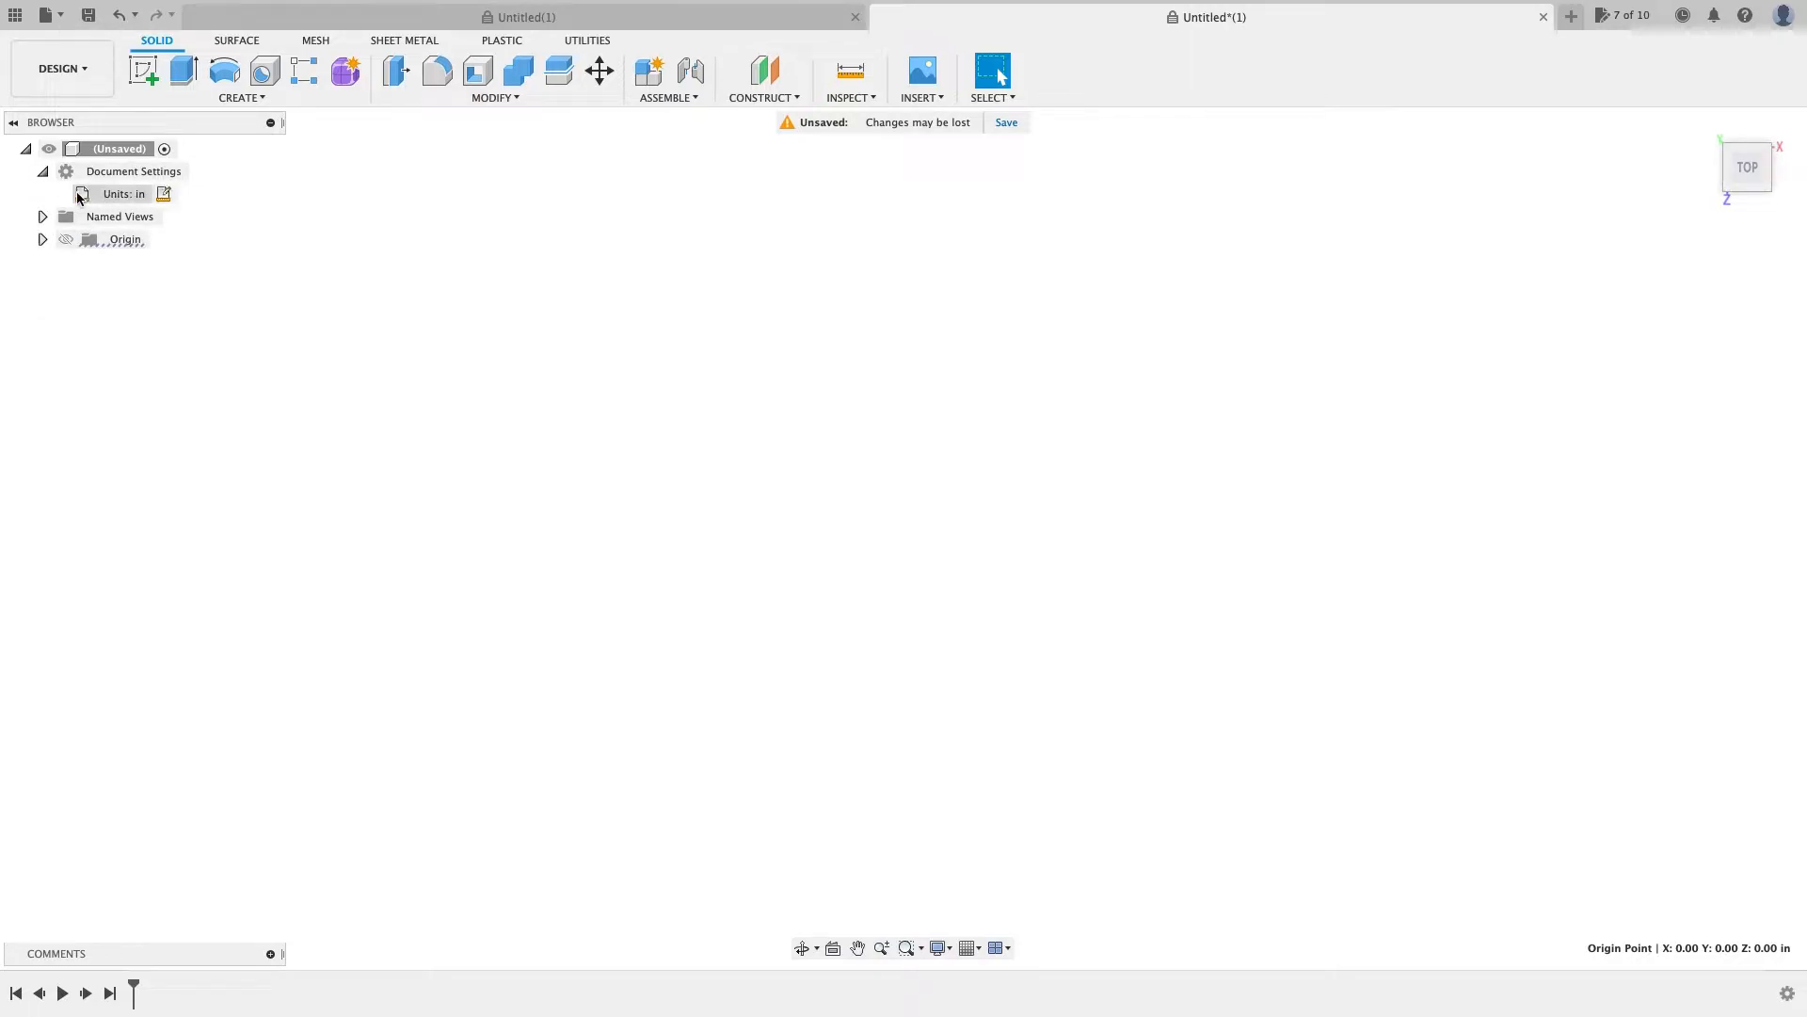
{"action": "left_click", "coordinate": [42, 172]}
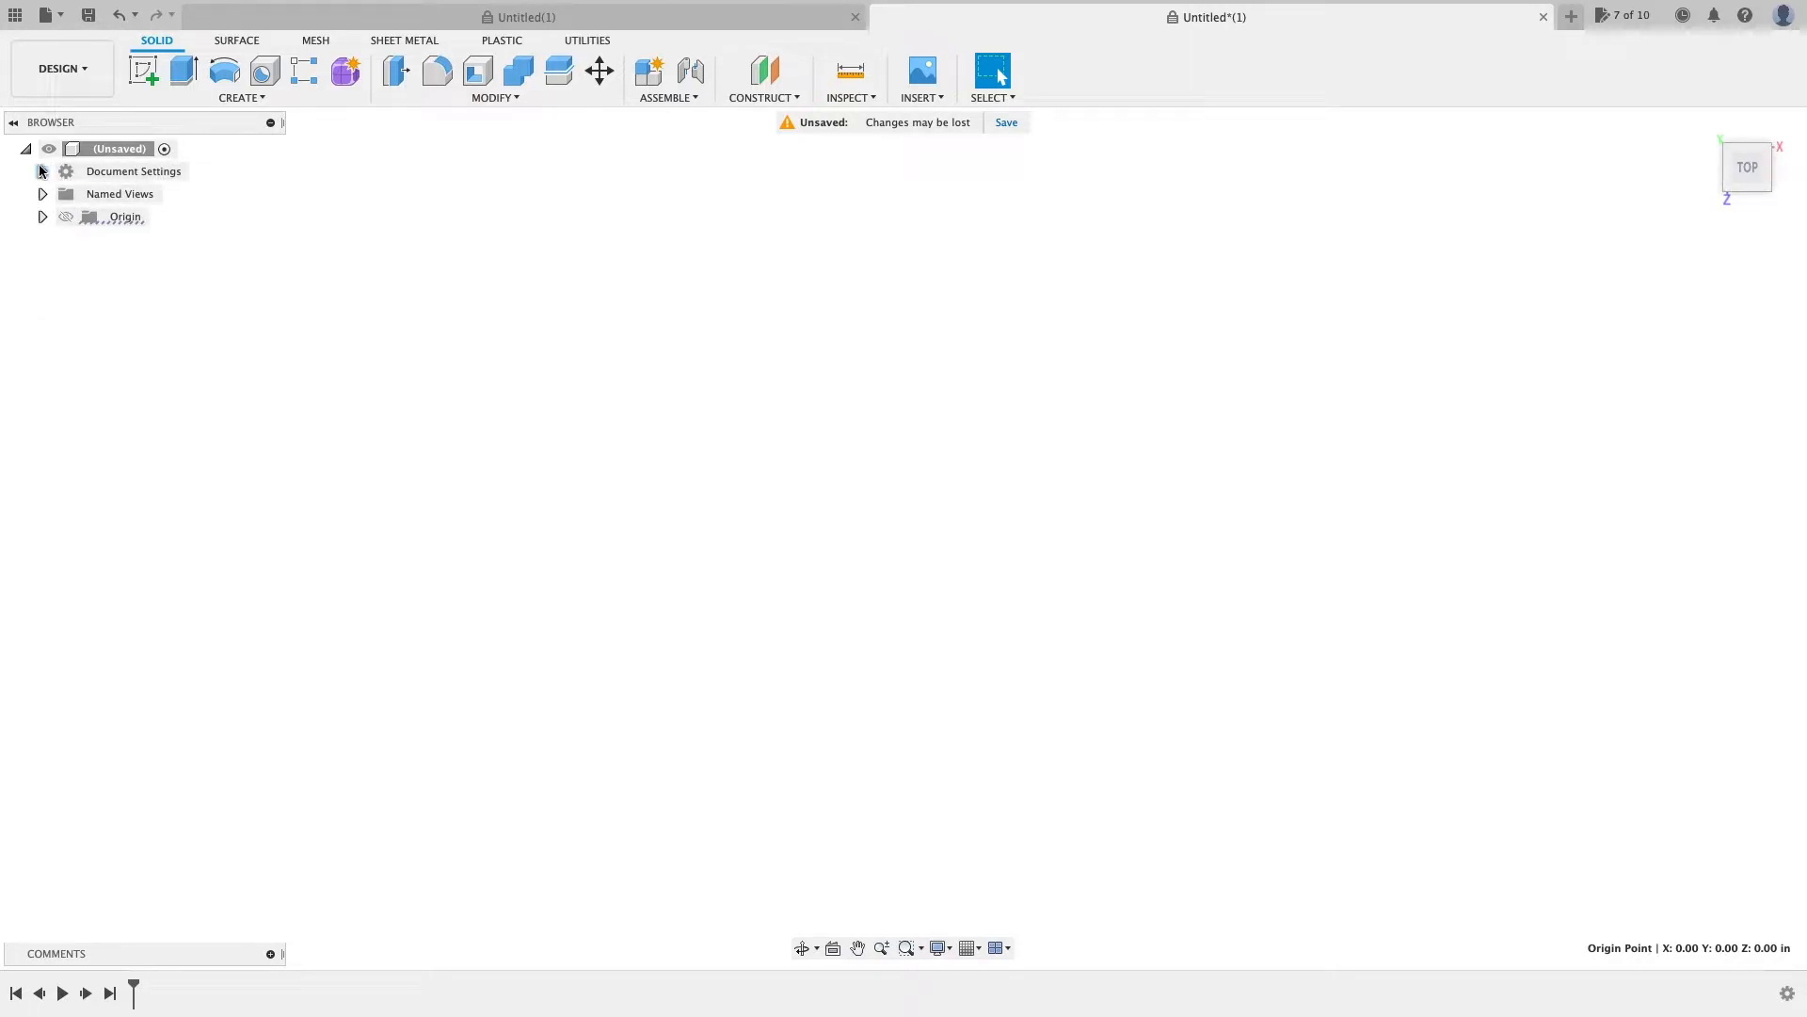
{"action": "left_click", "coordinate": [25, 149]}
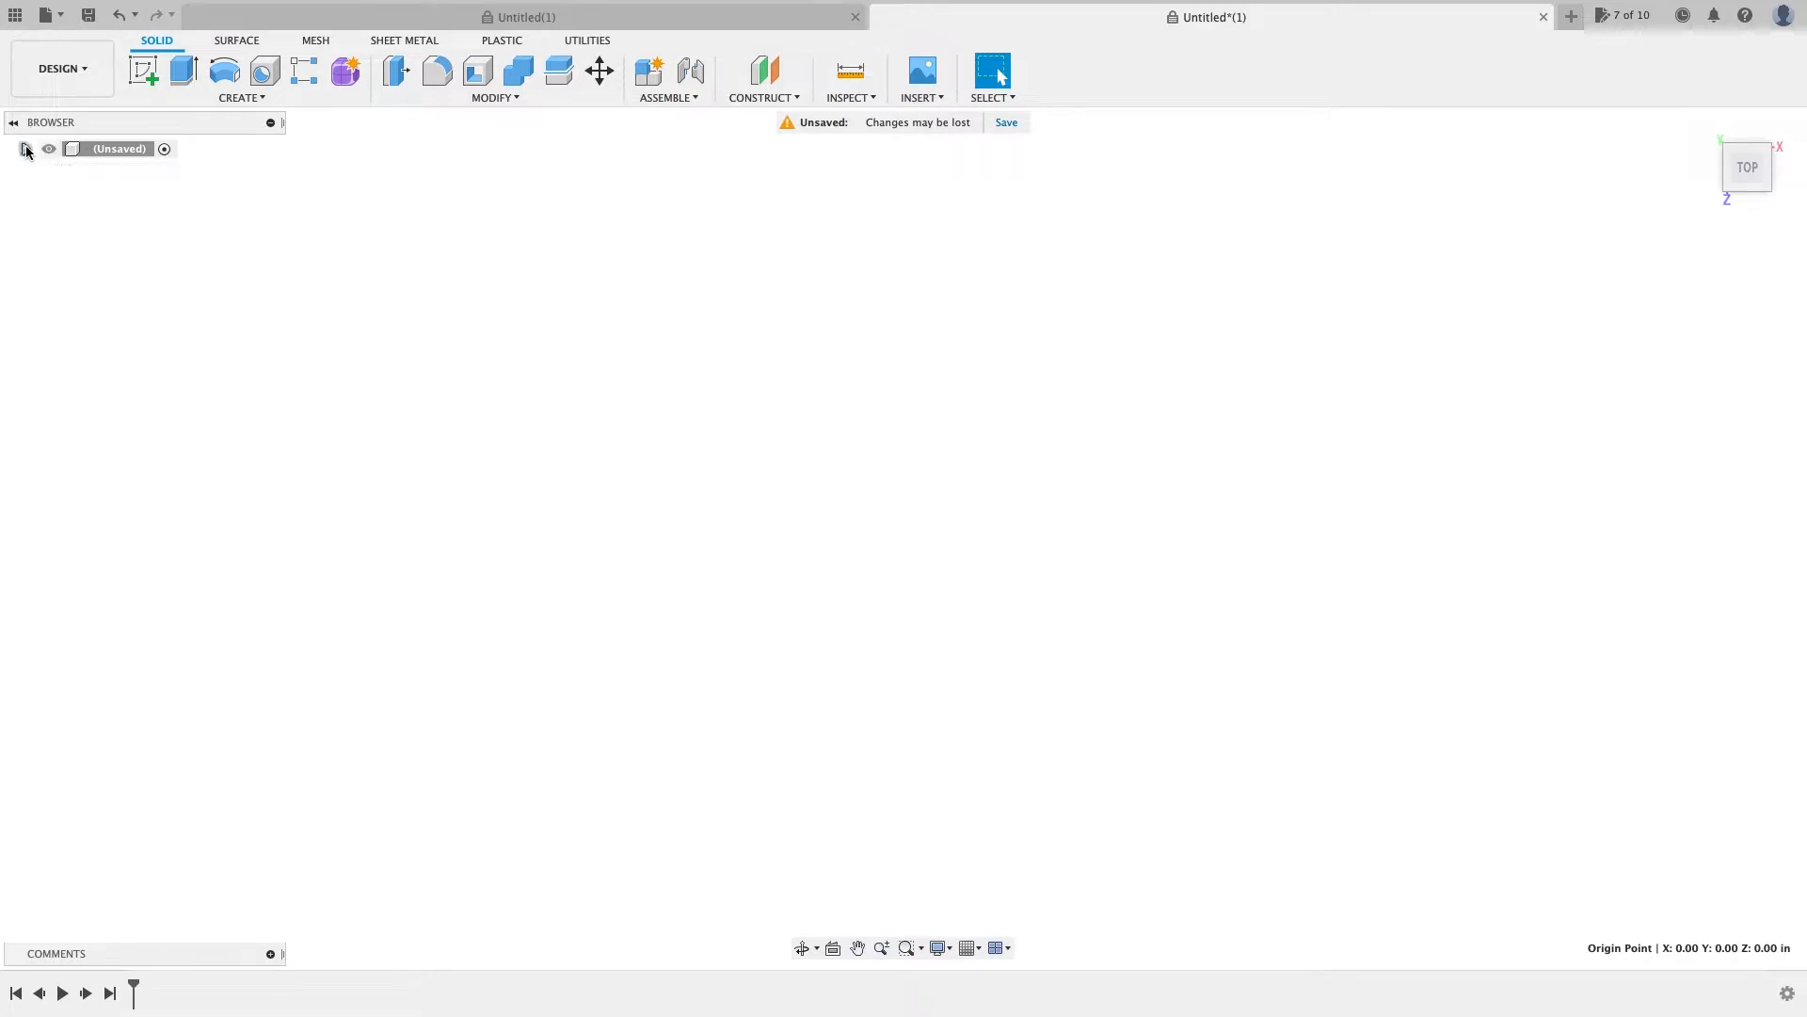
Step: Look through the solid Create and Modify commands and start the Box command
{"action": "left_click", "coordinate": [244, 98]}
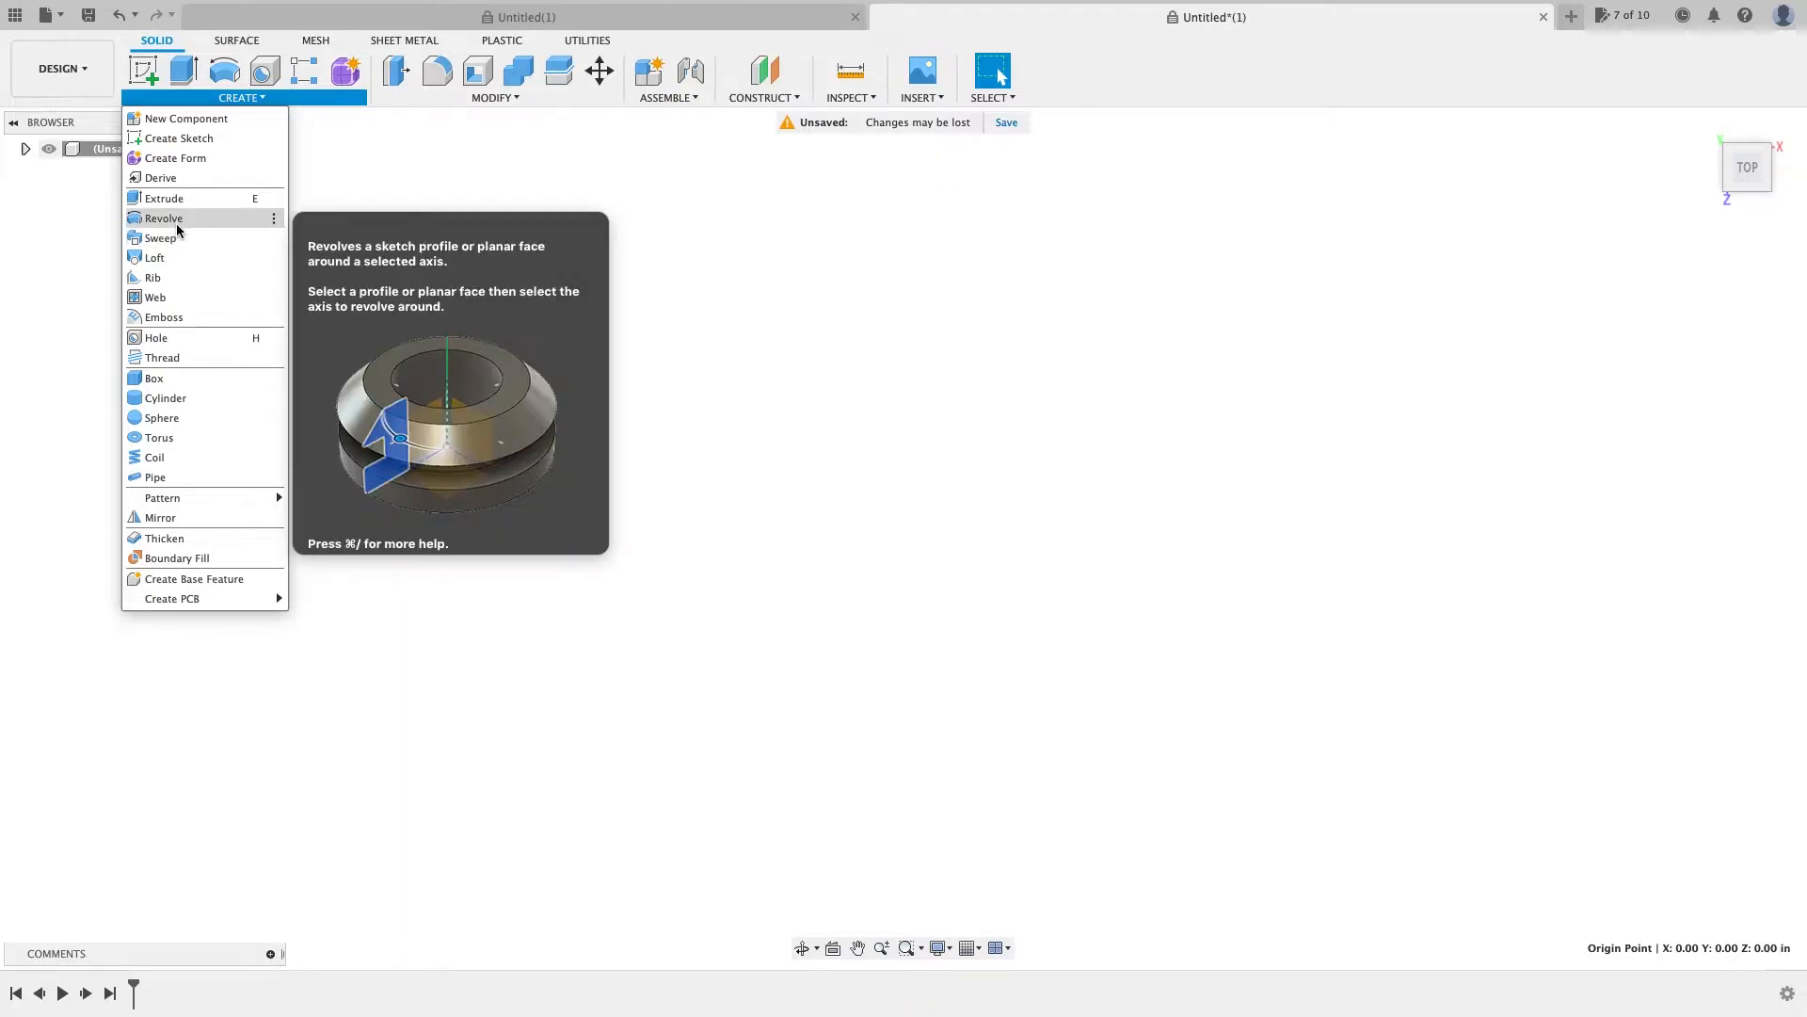
{"action": "left_click", "coordinate": [524, 98]}
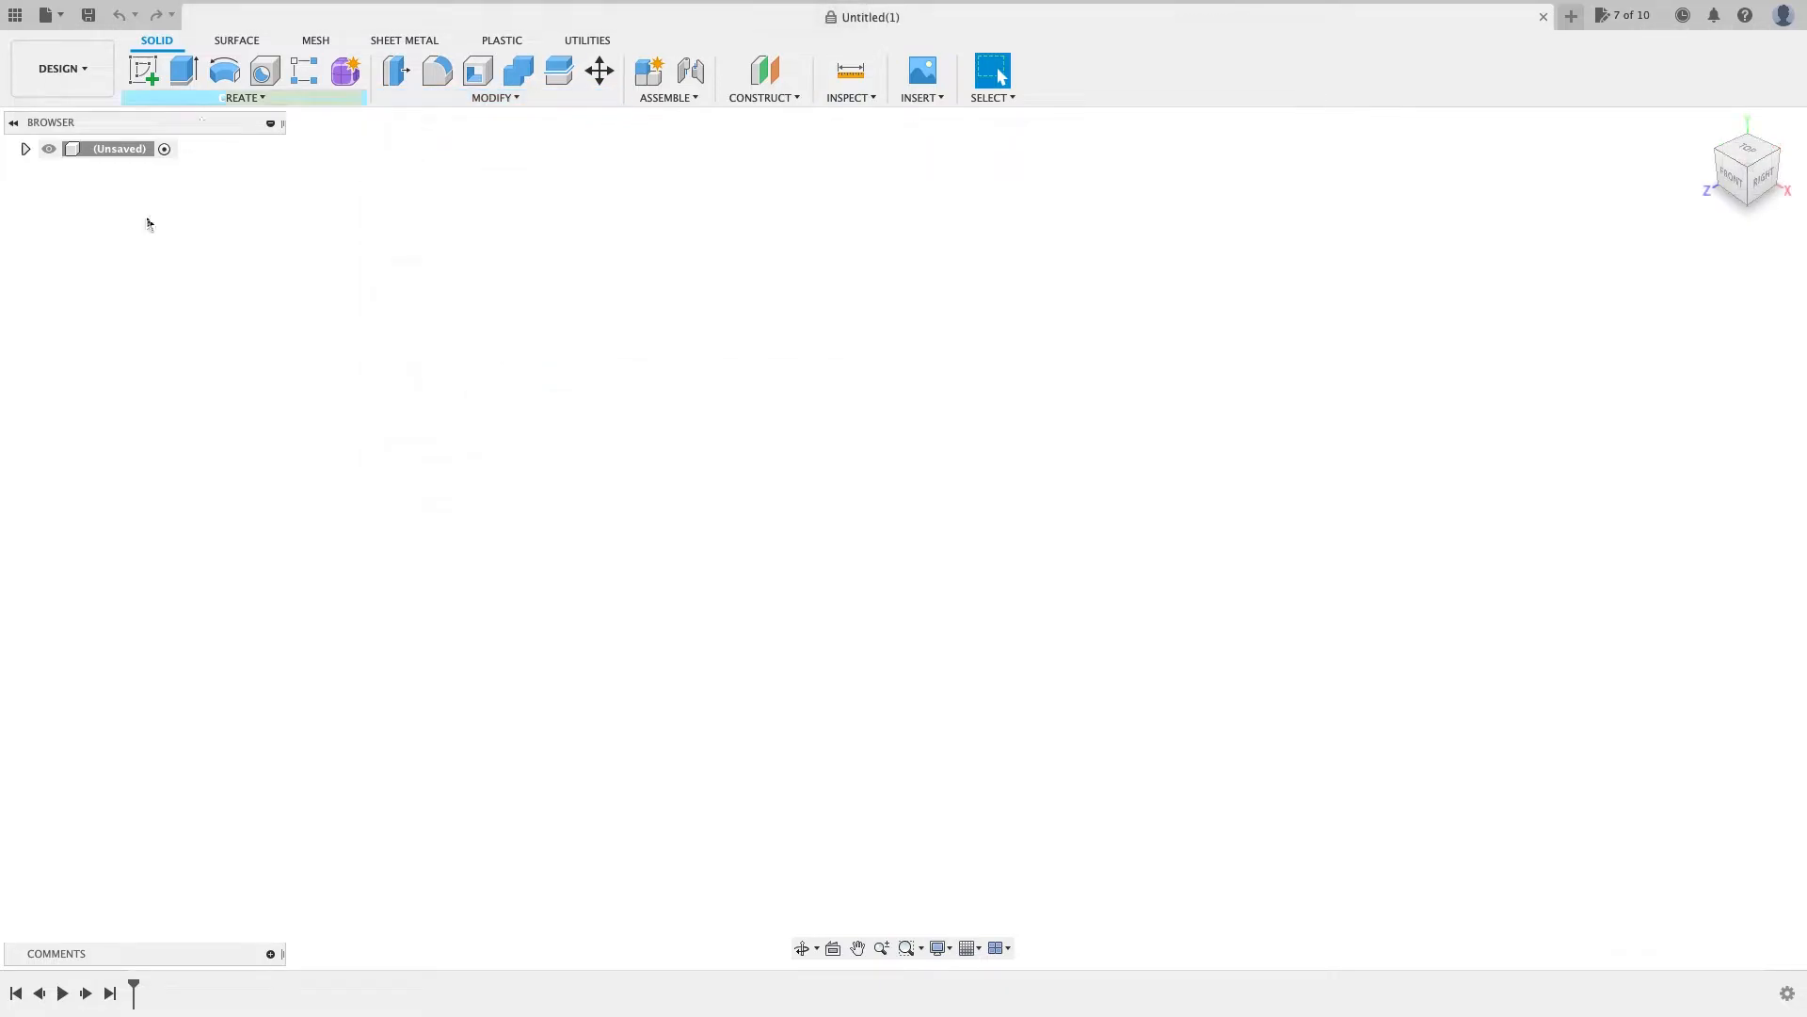
{"action": "left_click", "coordinate": [242, 97]}
{"action": "left_click", "coordinate": [143, 381]}
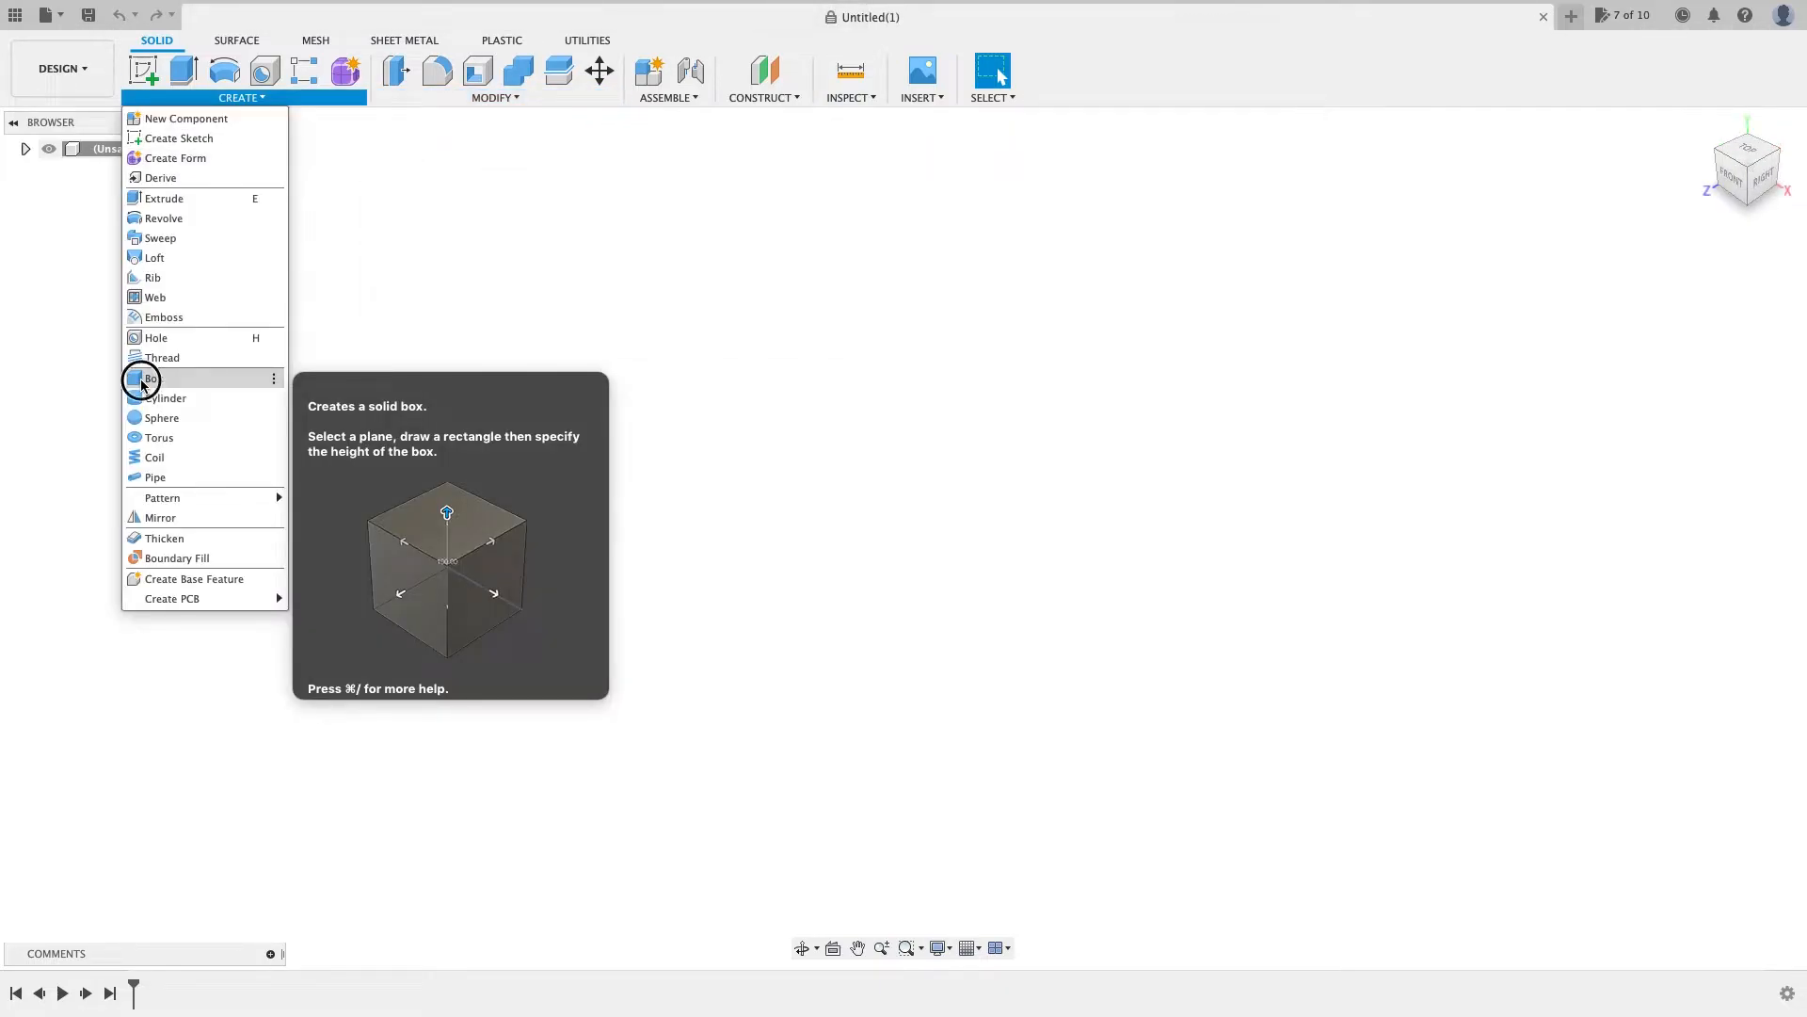
Step: Start a cylinder on the horizontal ground plane, centred on the origin, with a diameter of 5 in
{"action": "left_click", "coordinate": [242, 97]}
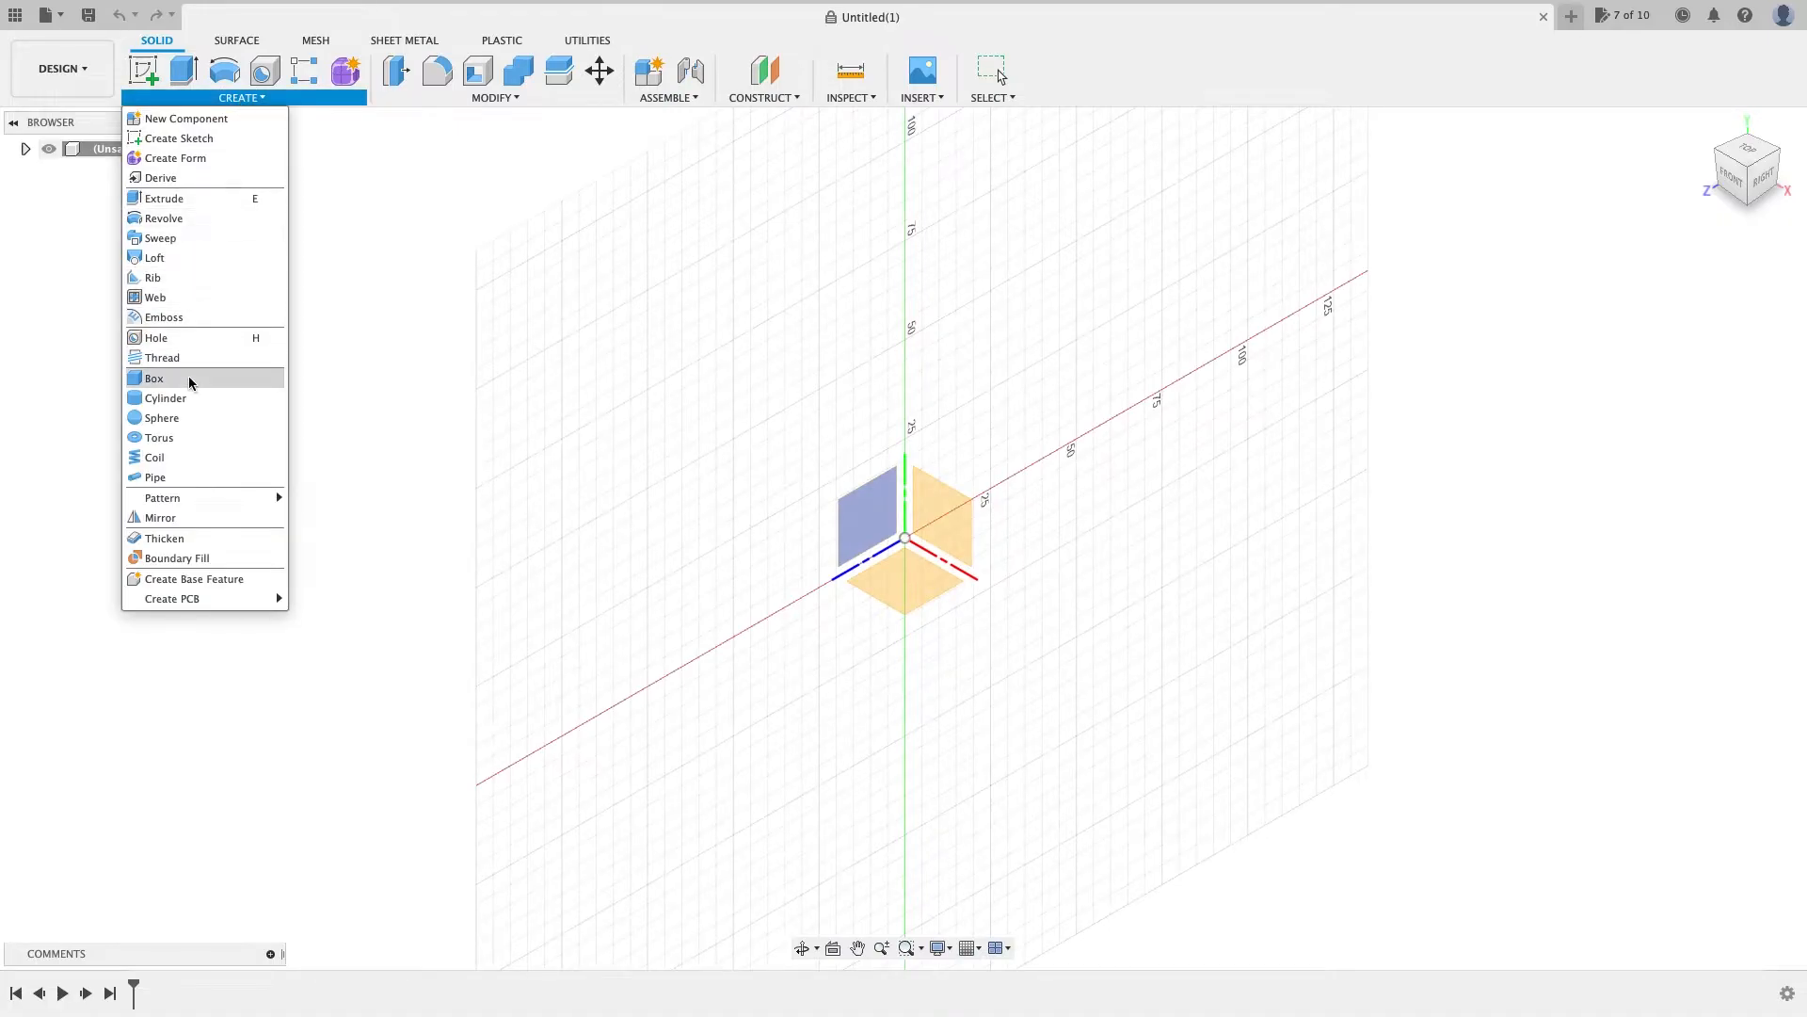
{"action": "left_click", "coordinate": [178, 399]}
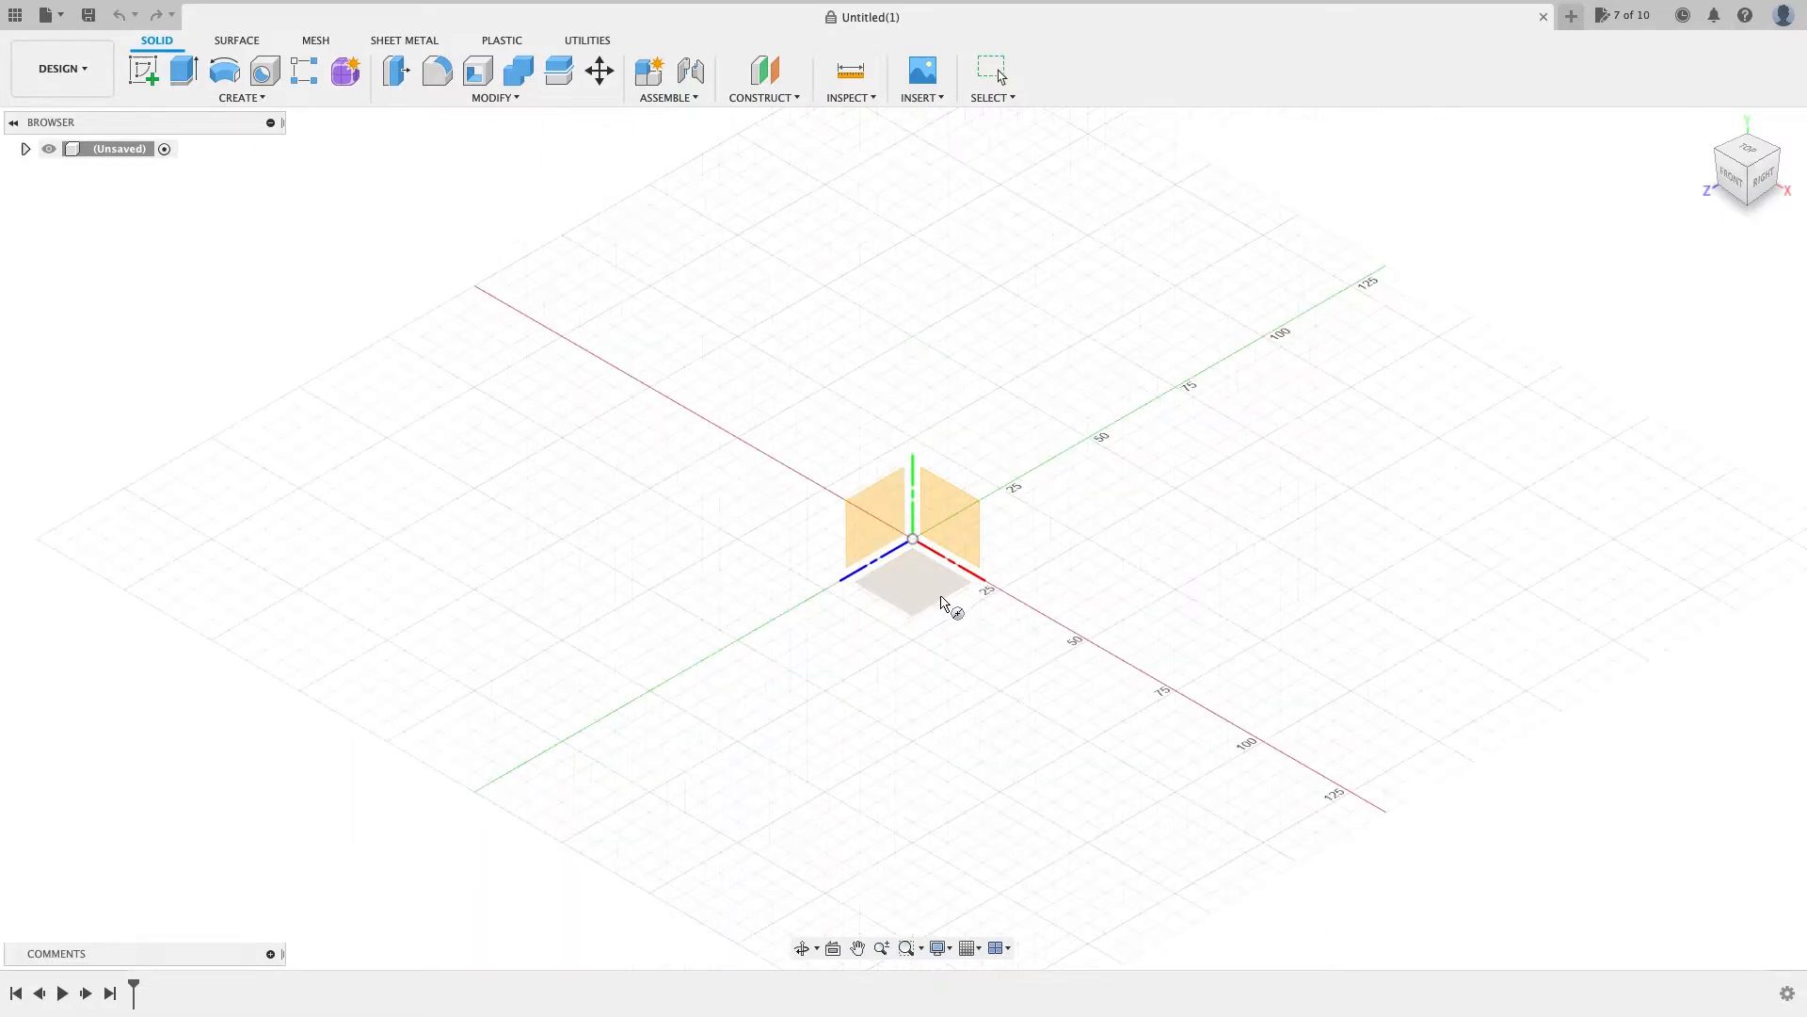
{"action": "left_click", "coordinate": [910, 574]}
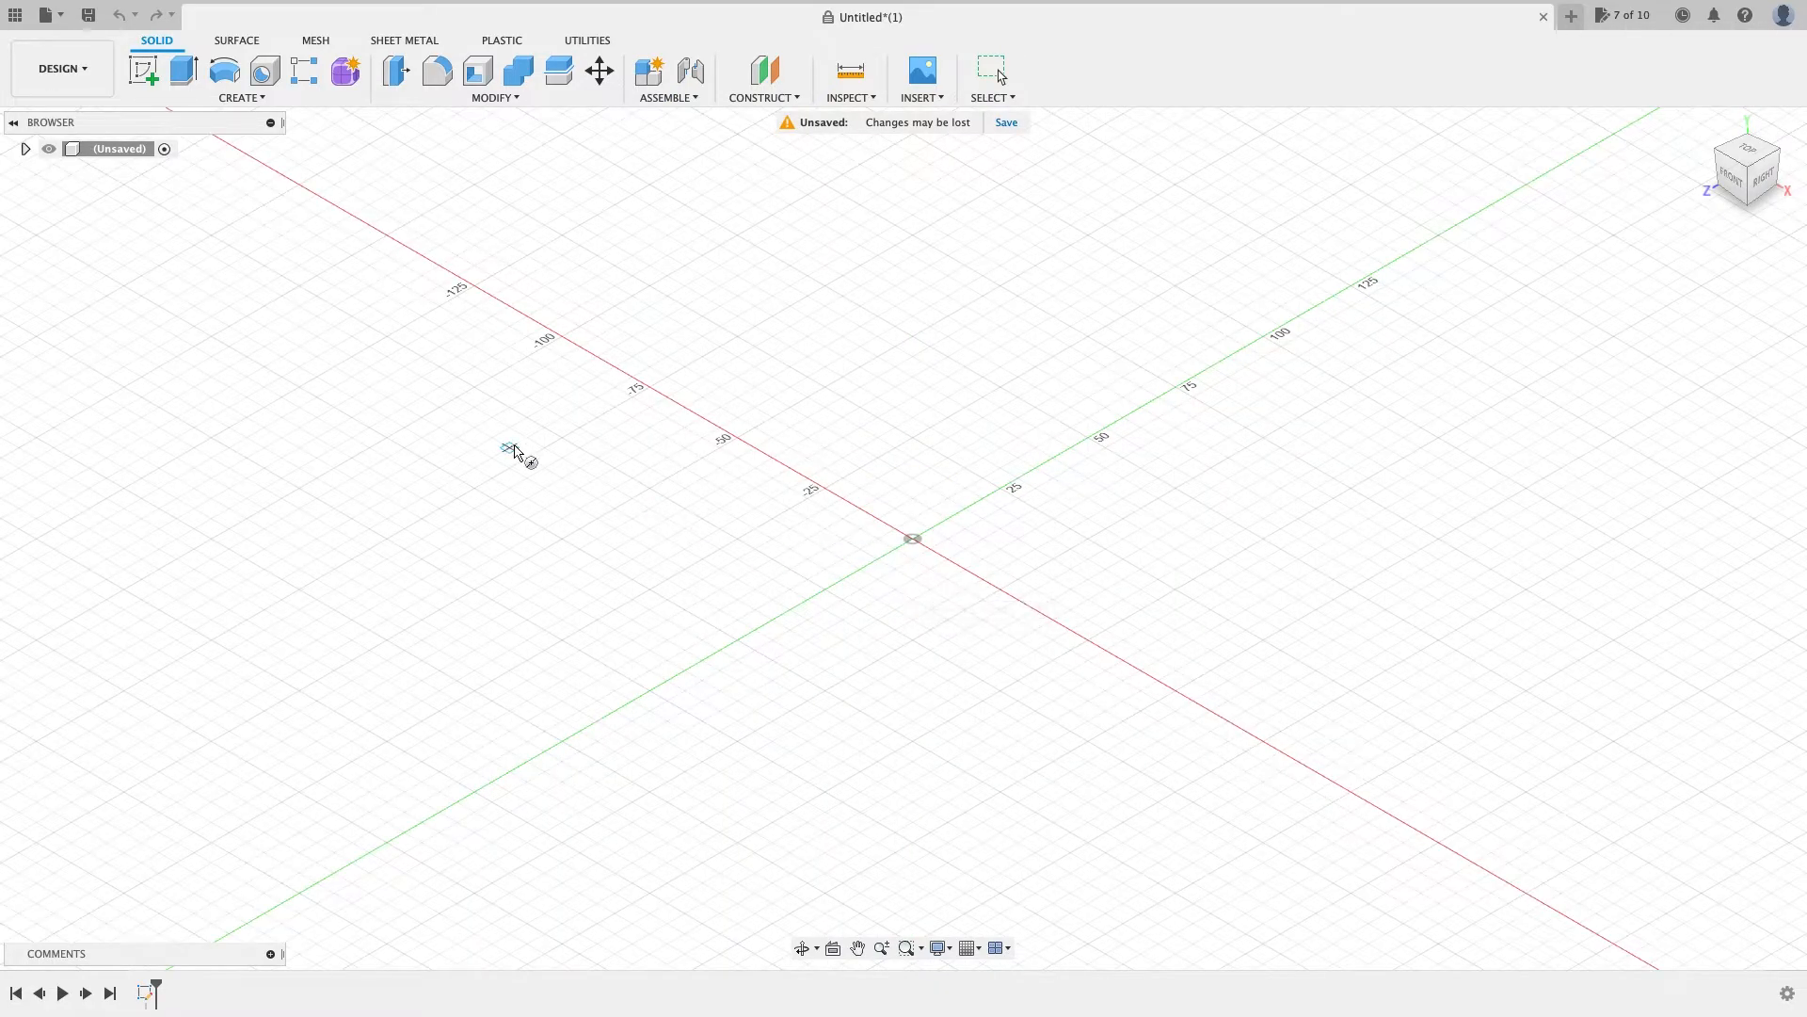
{"action": "left_click", "coordinate": [237, 98]}
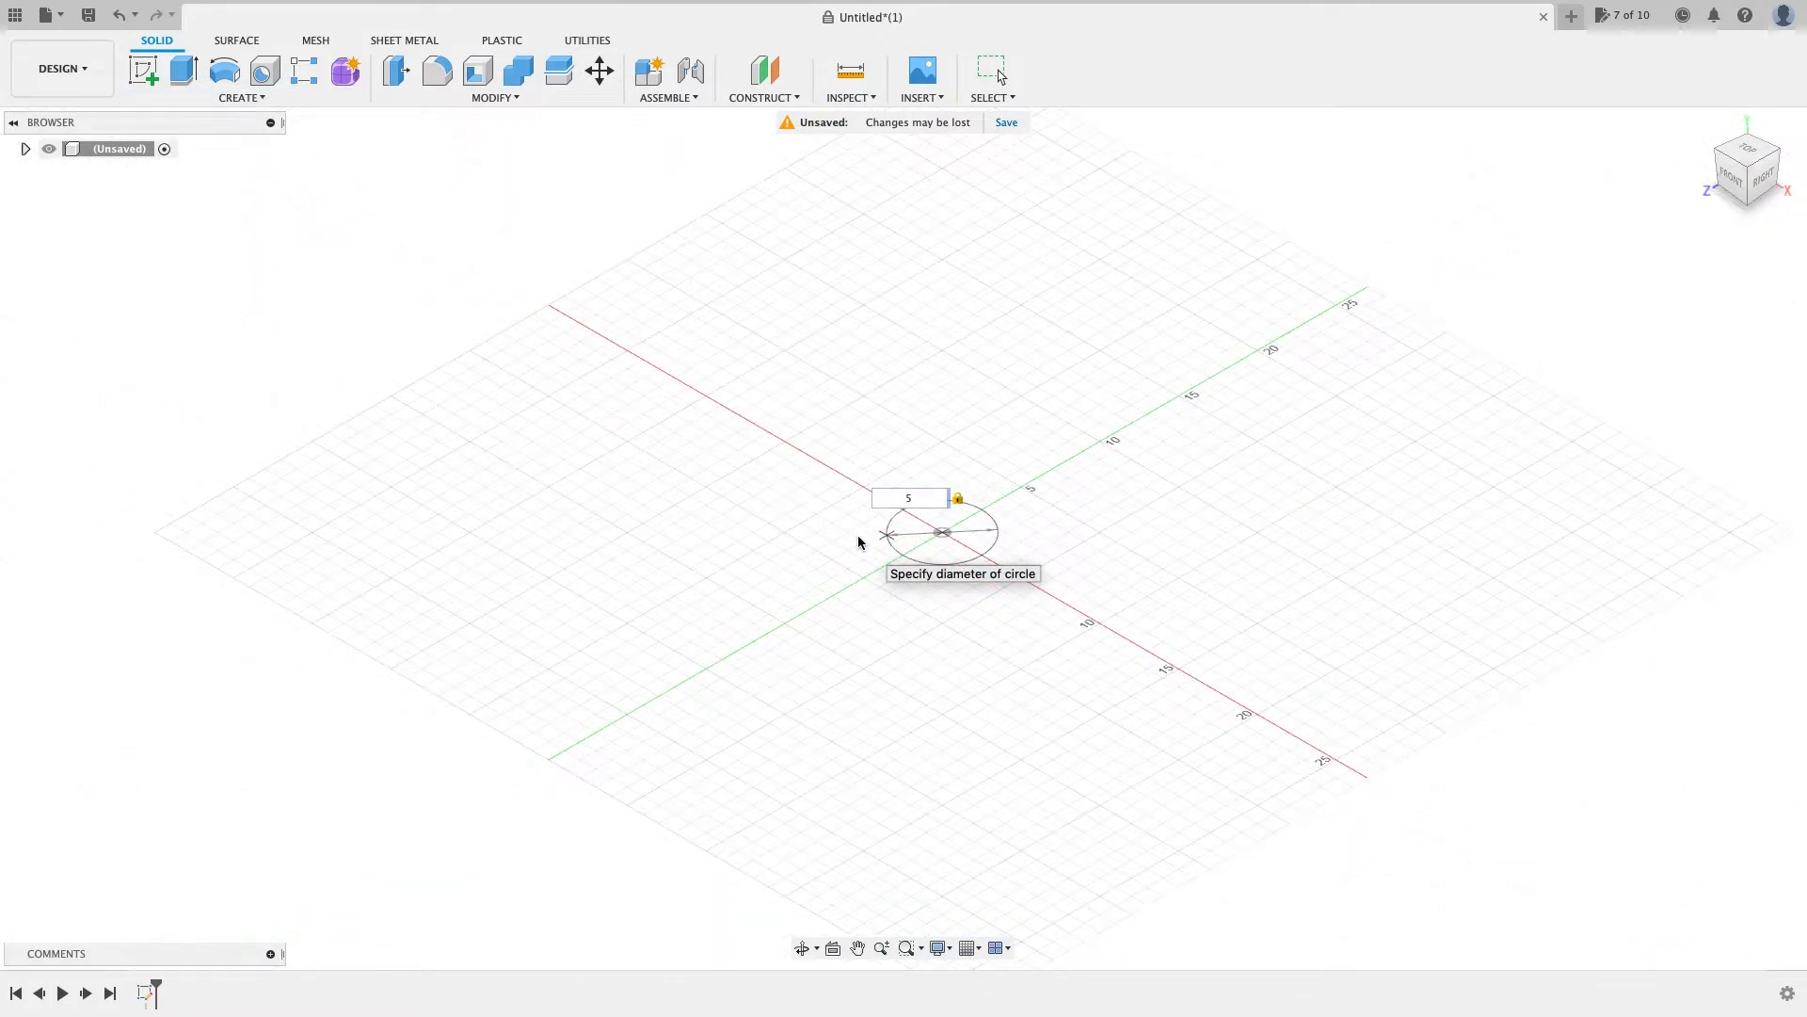
{"action": "scroll", "coordinate": [904, 536], "scroll_direction": "up", "scroll_amount": 6}
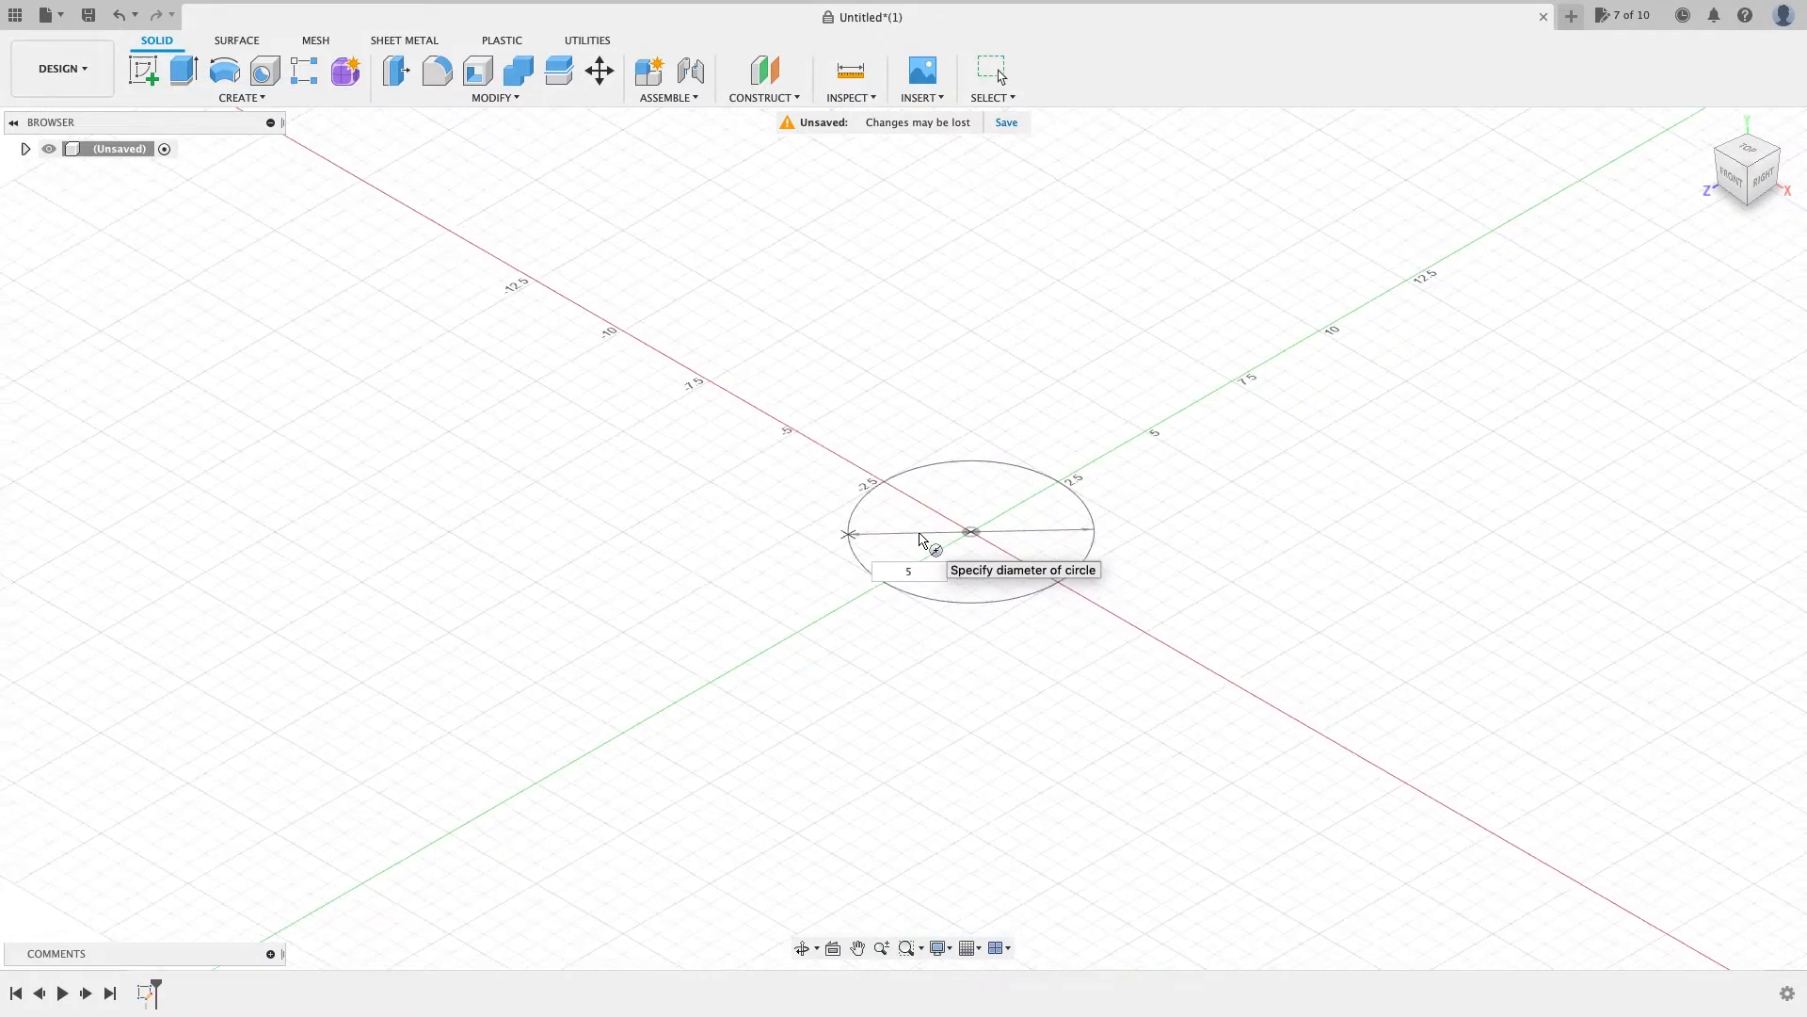
{"action": "scroll", "coordinate": [921, 539], "scroll_direction": "down", "scroll_amount": 1}
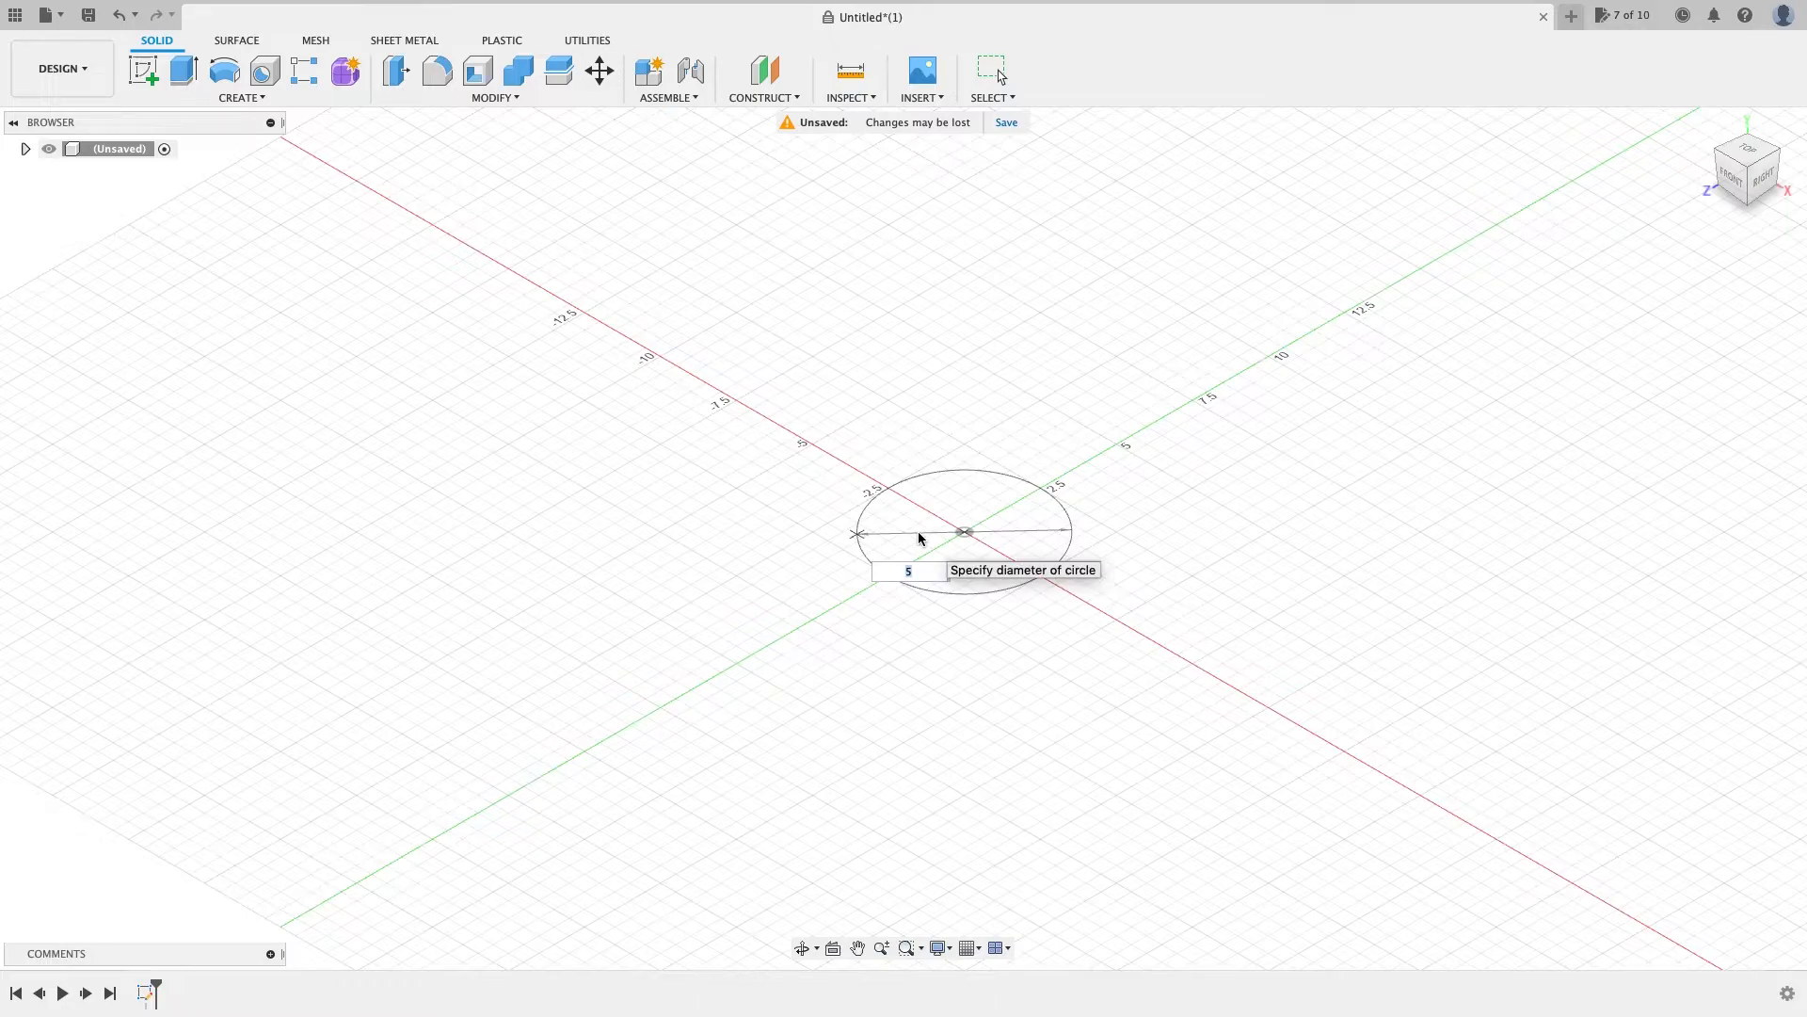
{"action": "key", "text": "Return"}
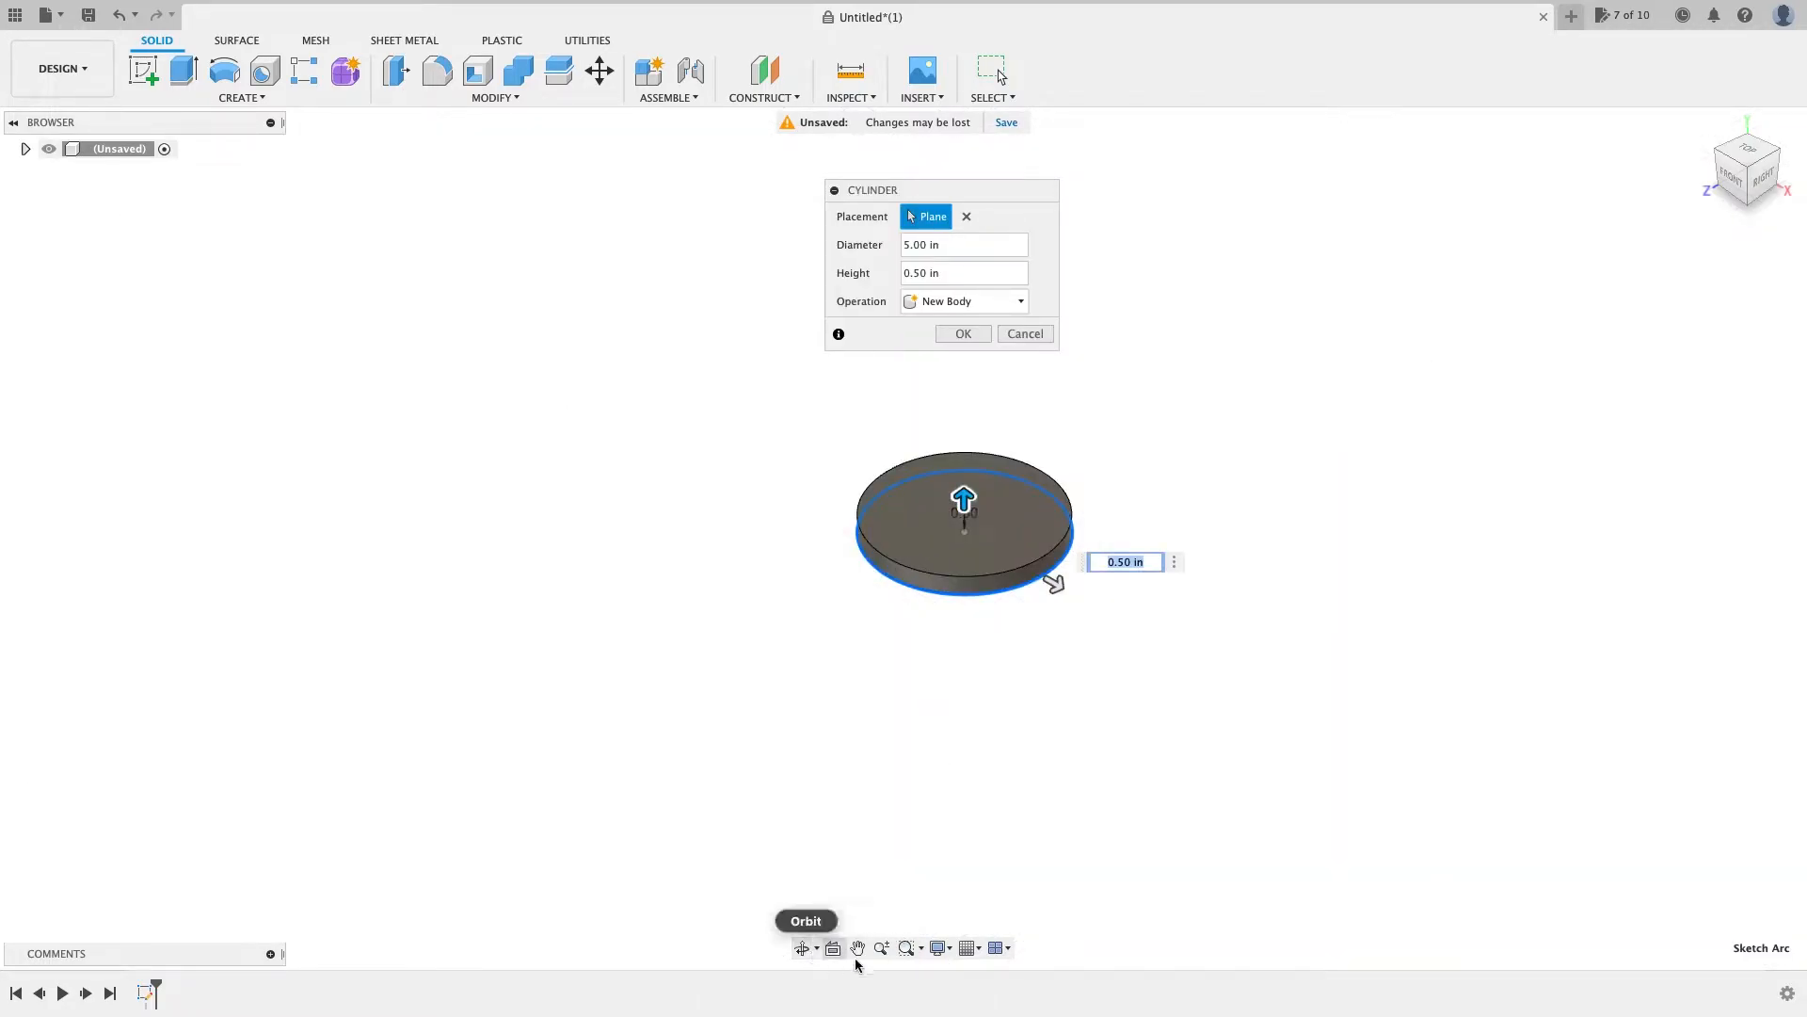
Step: Set the cylinder's height to 0.75 in and create it
{"action": "mouse_move", "coordinate": [976, 511]}
{"action": "left_mouse_down"}
{"action": "mouse_move", "coordinate": [966, 551]}
{"action": "mouse_move", "coordinate": [966, 428]}
{"action": "mouse_move", "coordinate": [969, 513]}
{"action": "mouse_move", "coordinate": [961, 476]}
{"action": "mouse_move", "coordinate": [965, 497]}
{"action": "left_mouse_up"}
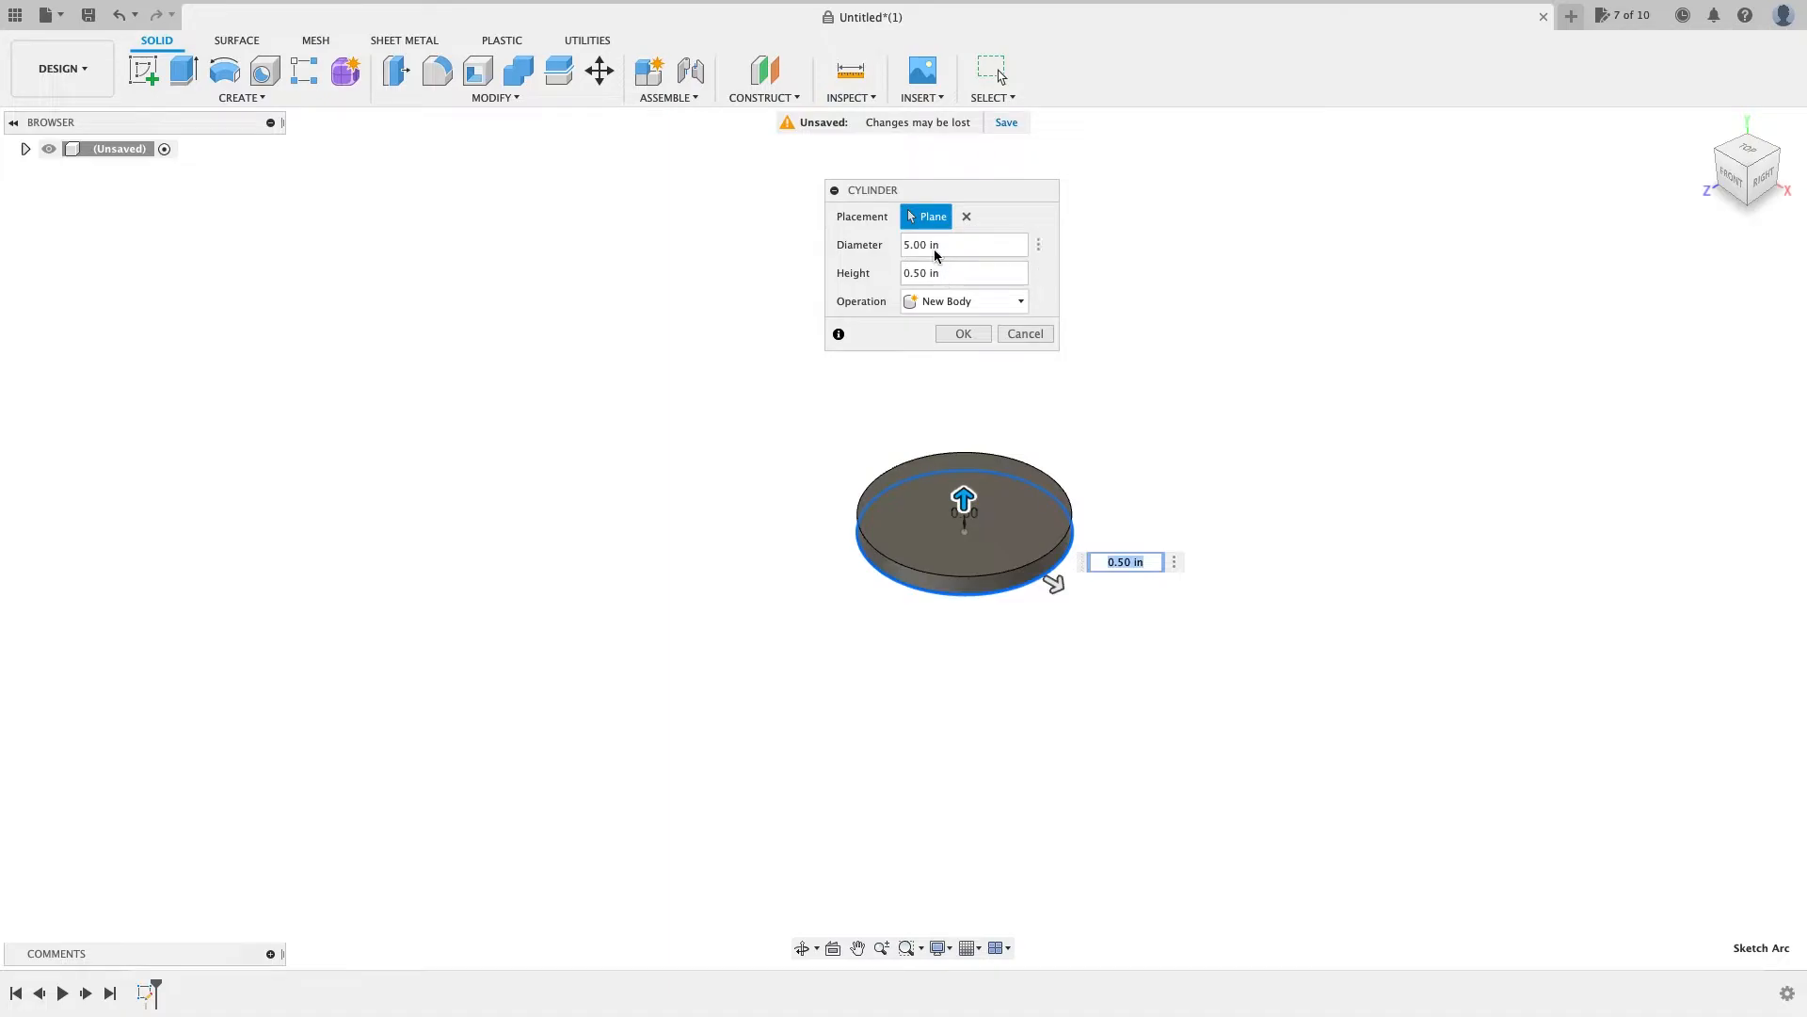
{"action": "left_click", "coordinate": [937, 273]}
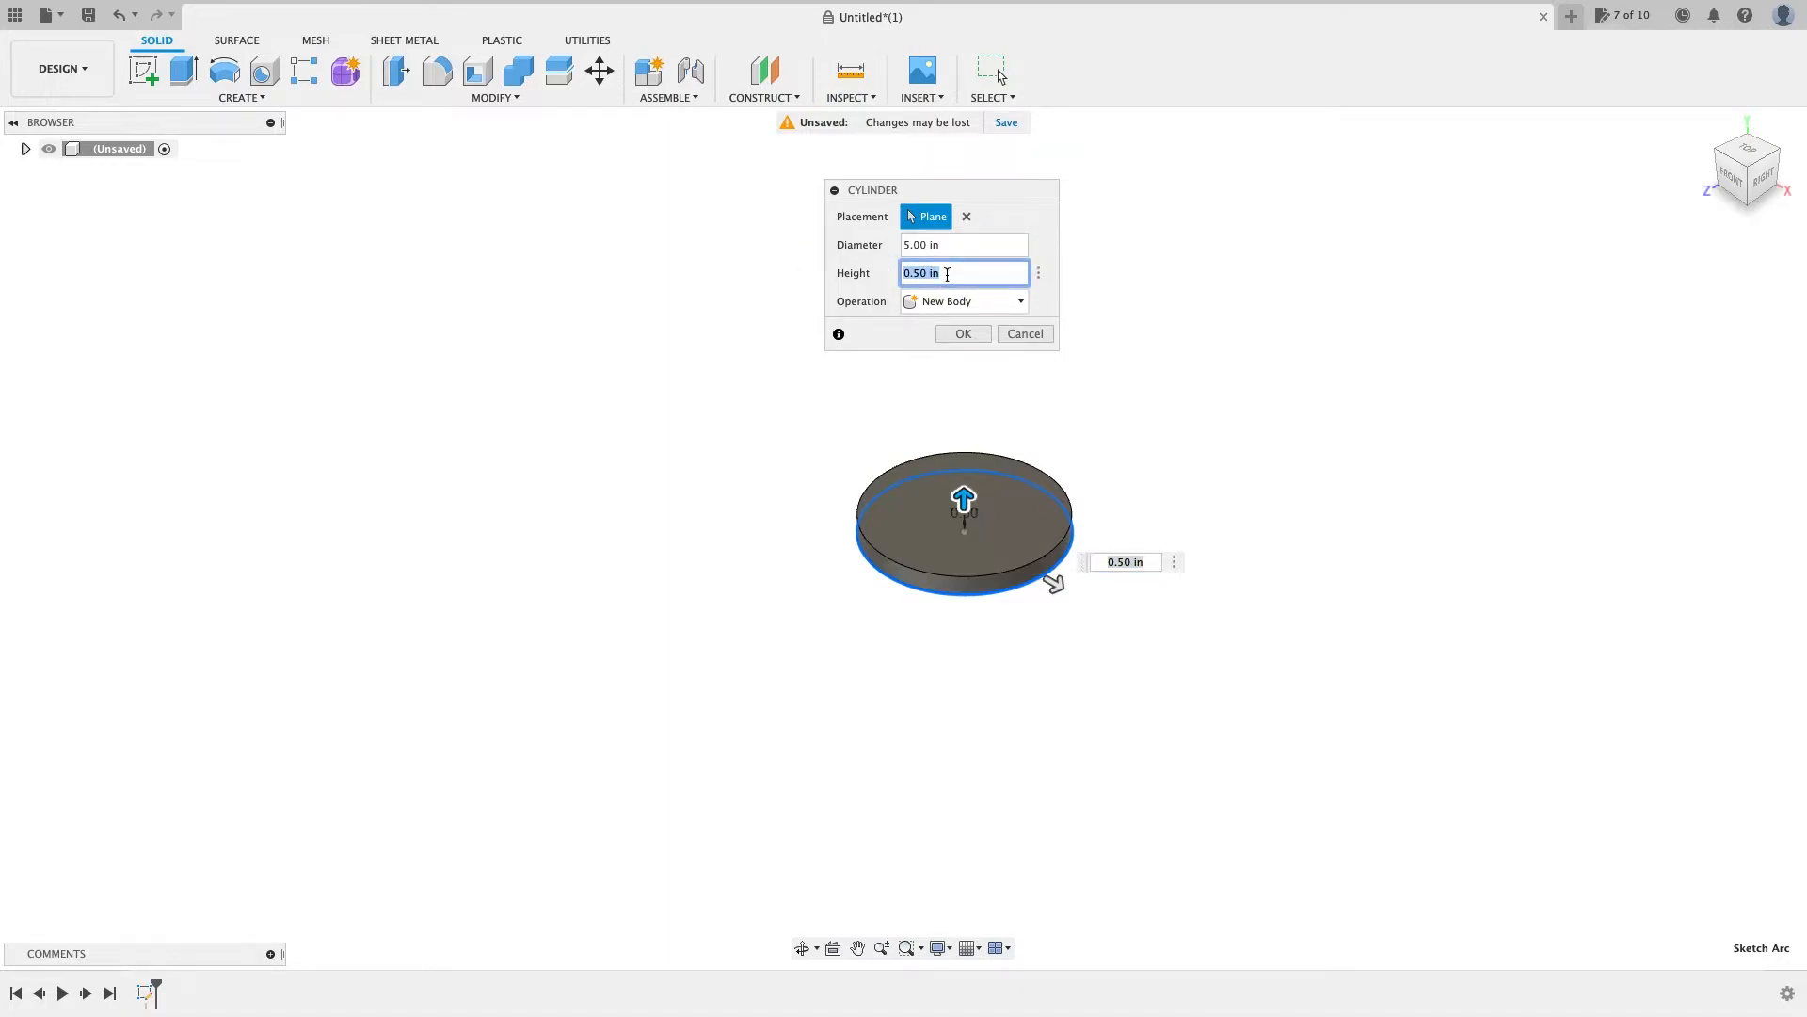
{"action": "type", "text": ".75"}
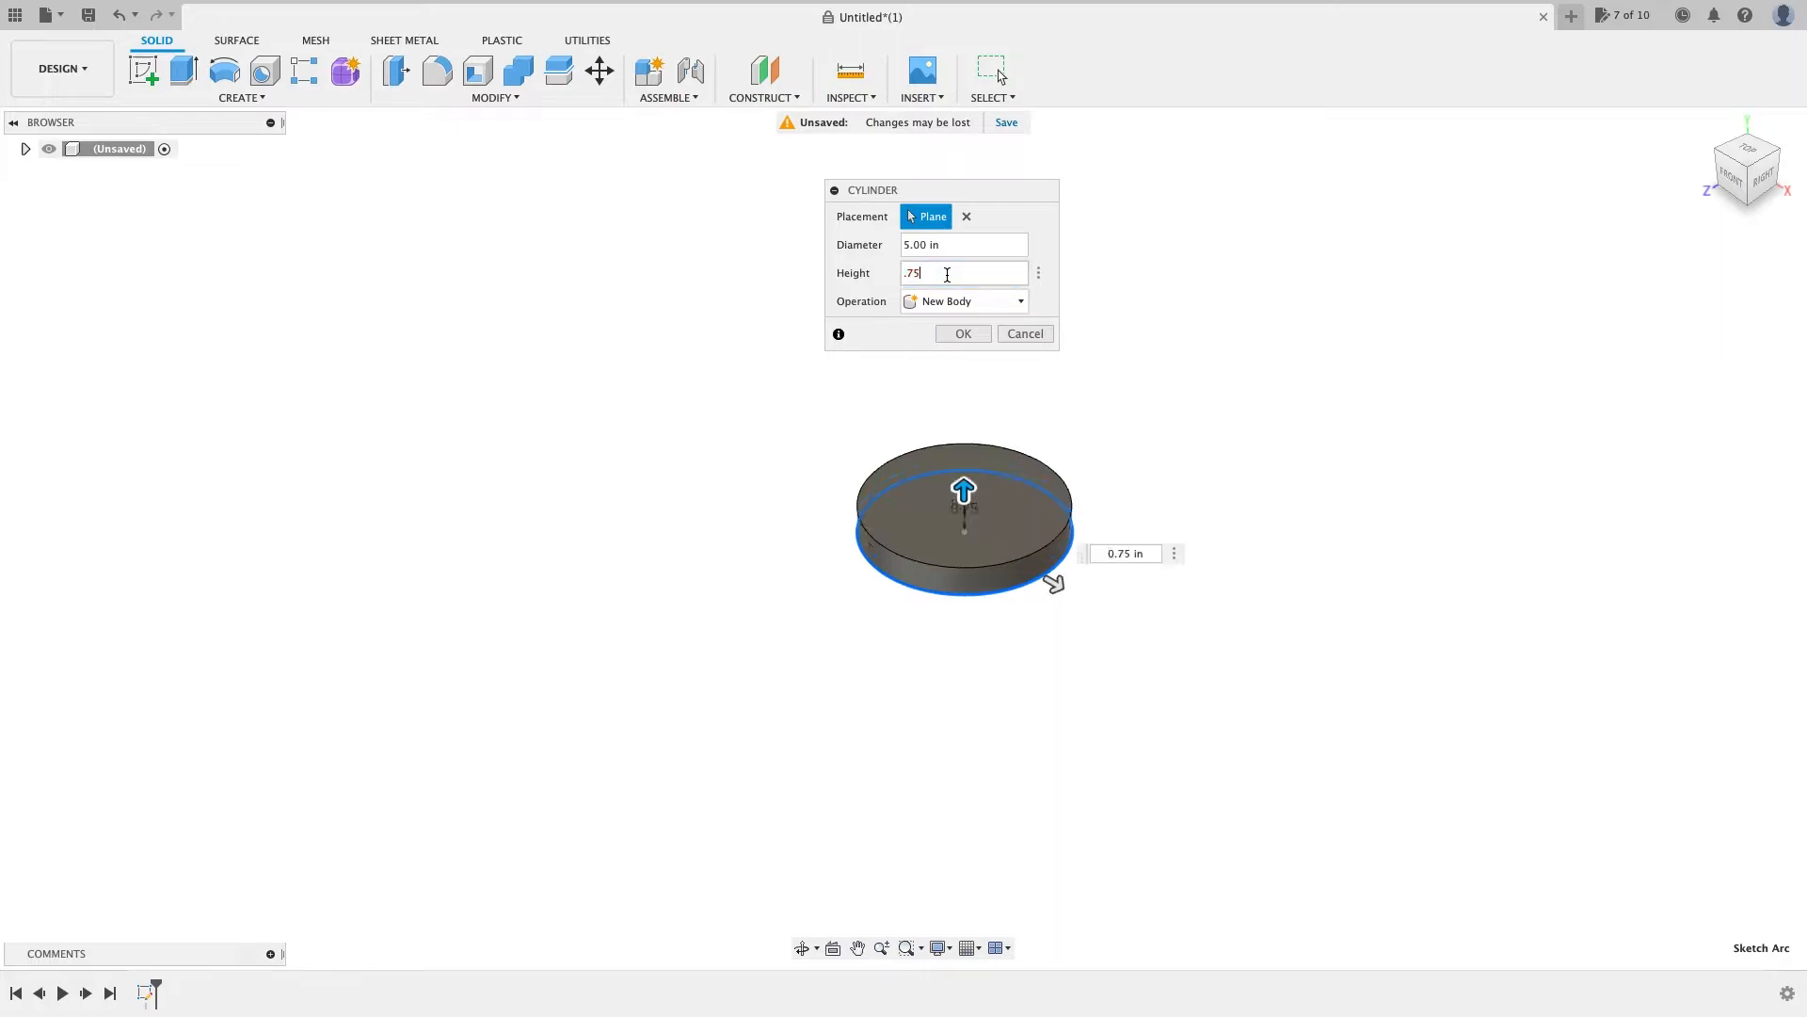
{"action": "left_click", "coordinate": [1021, 302]}
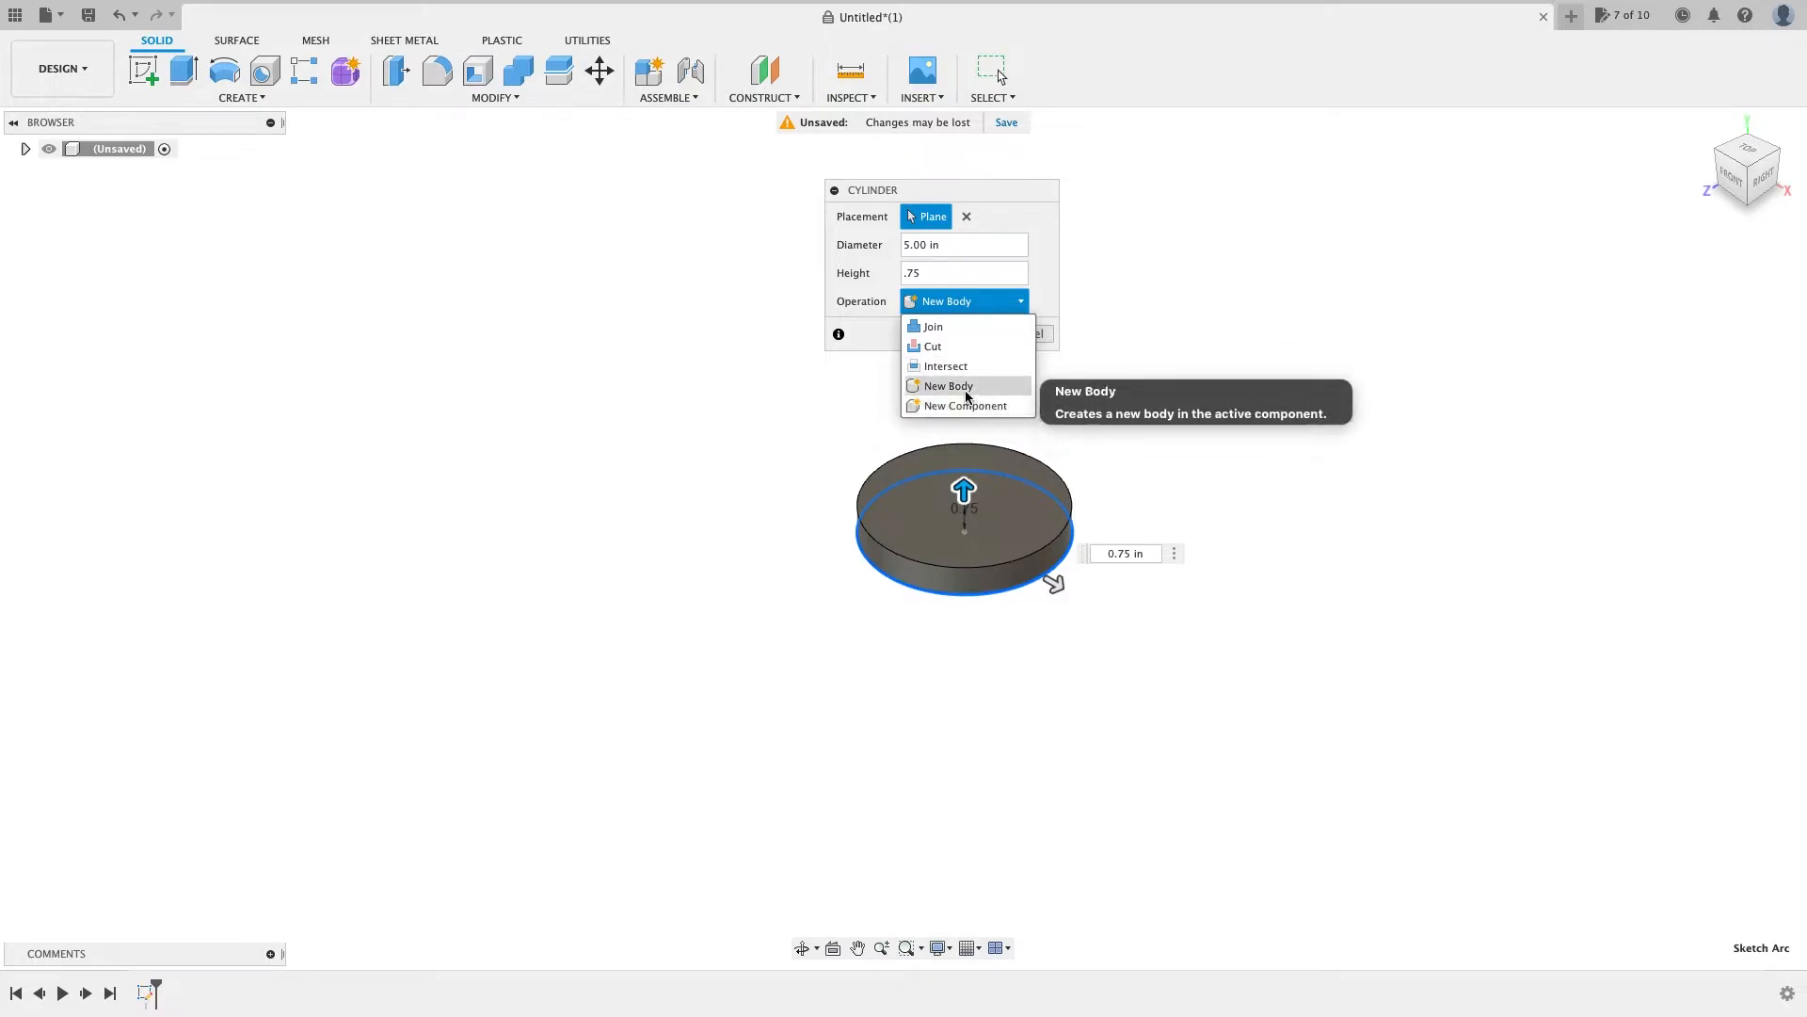
{"action": "left_click", "coordinate": [932, 328]}
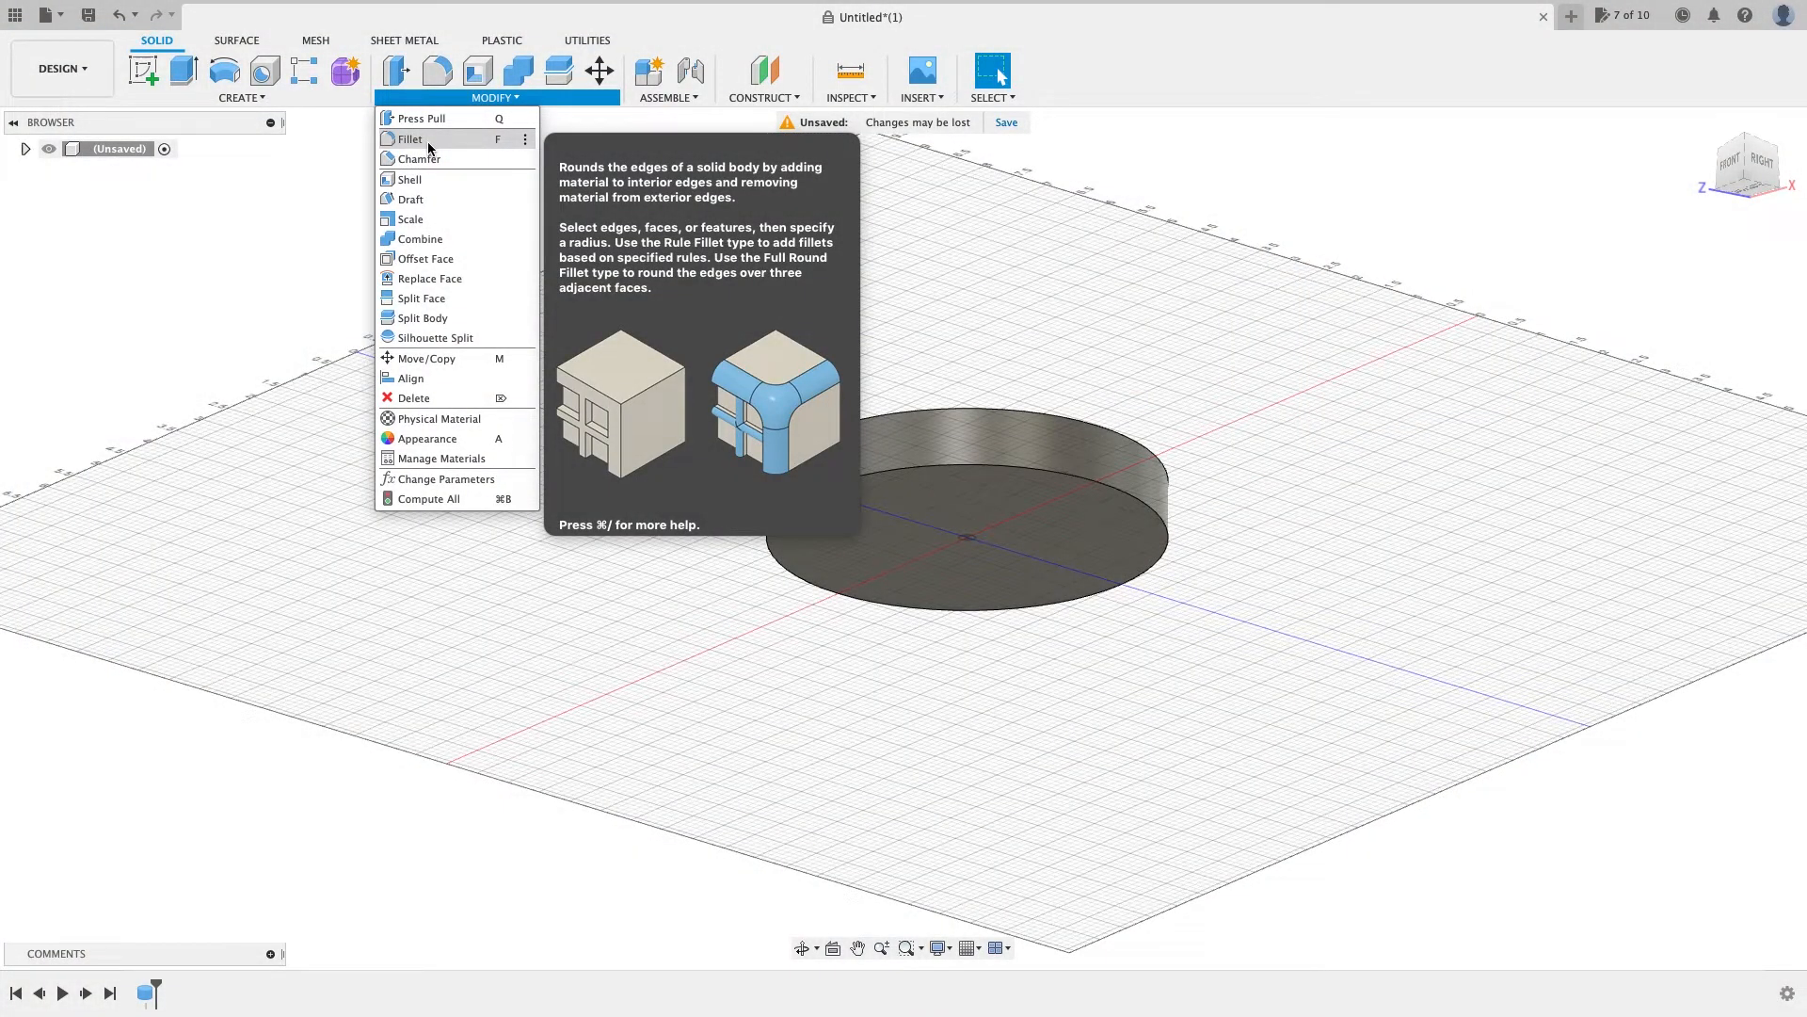
{"action": "left_click", "coordinate": [428, 141]}
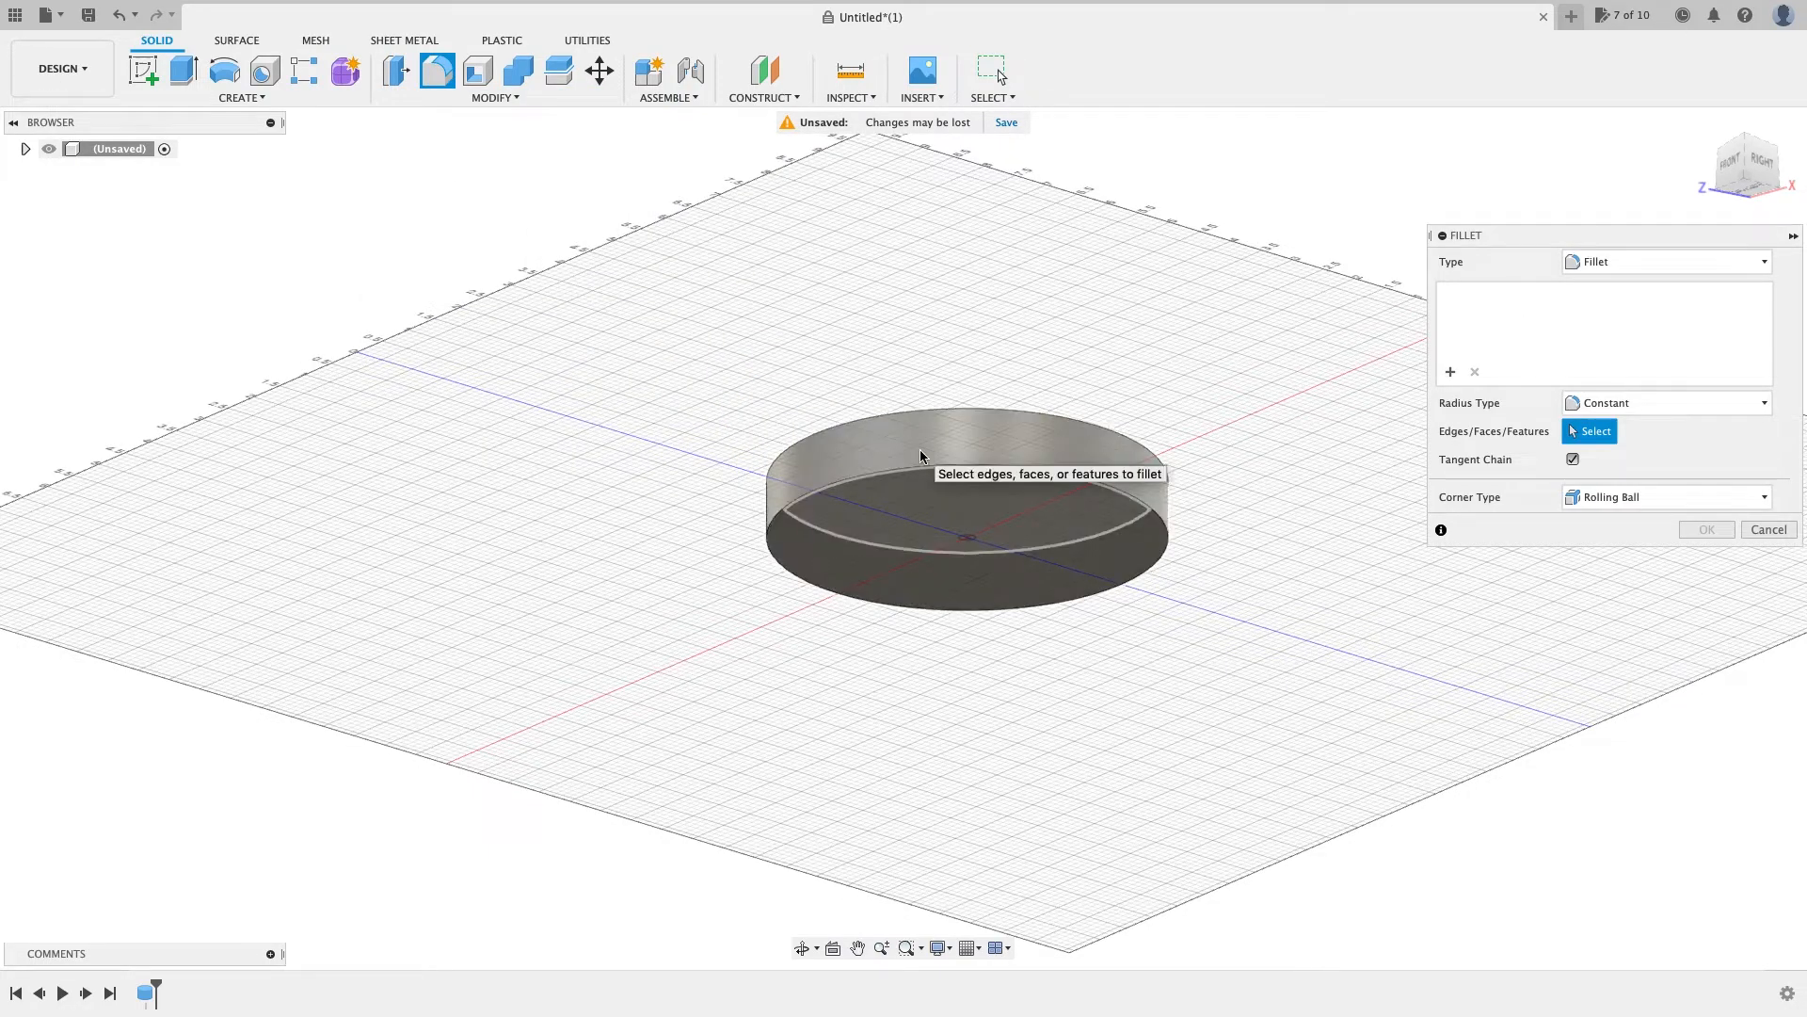
{"action": "left_click_drag", "start_coordinate": [1752, 160], "coordinate": [1743, 192]}
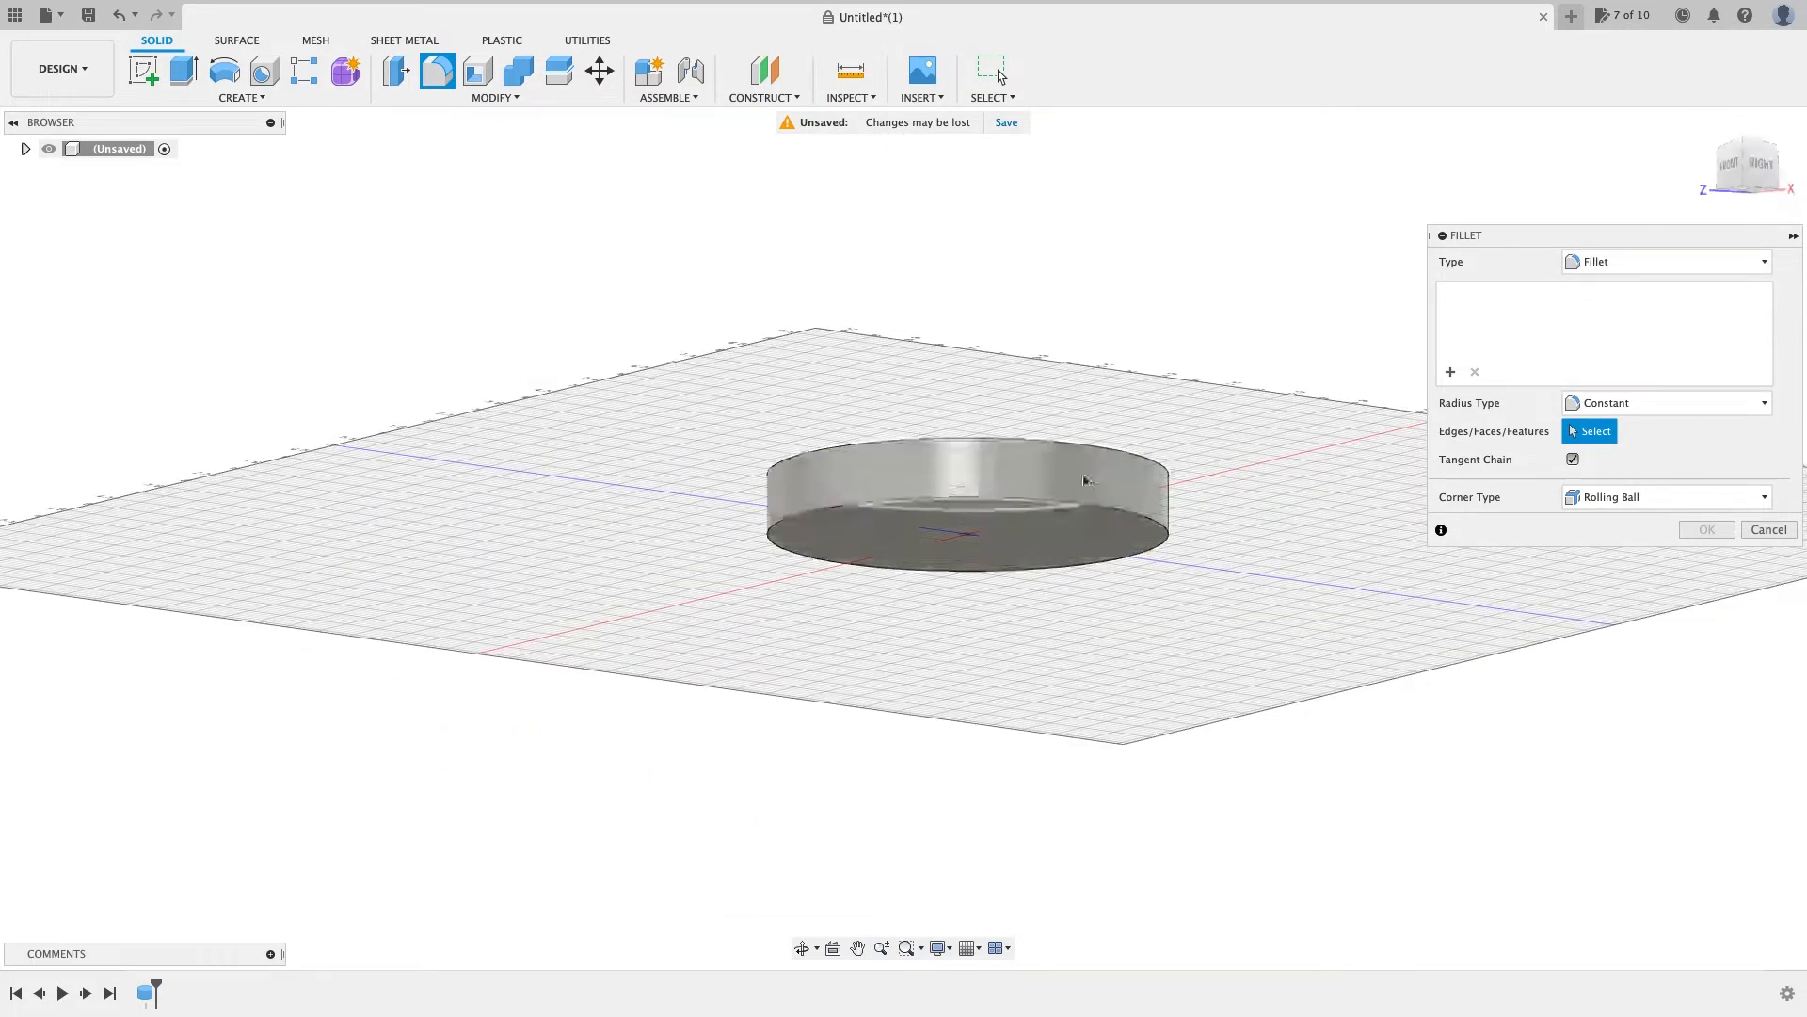
{"action": "left_click", "coordinate": [1053, 506]}
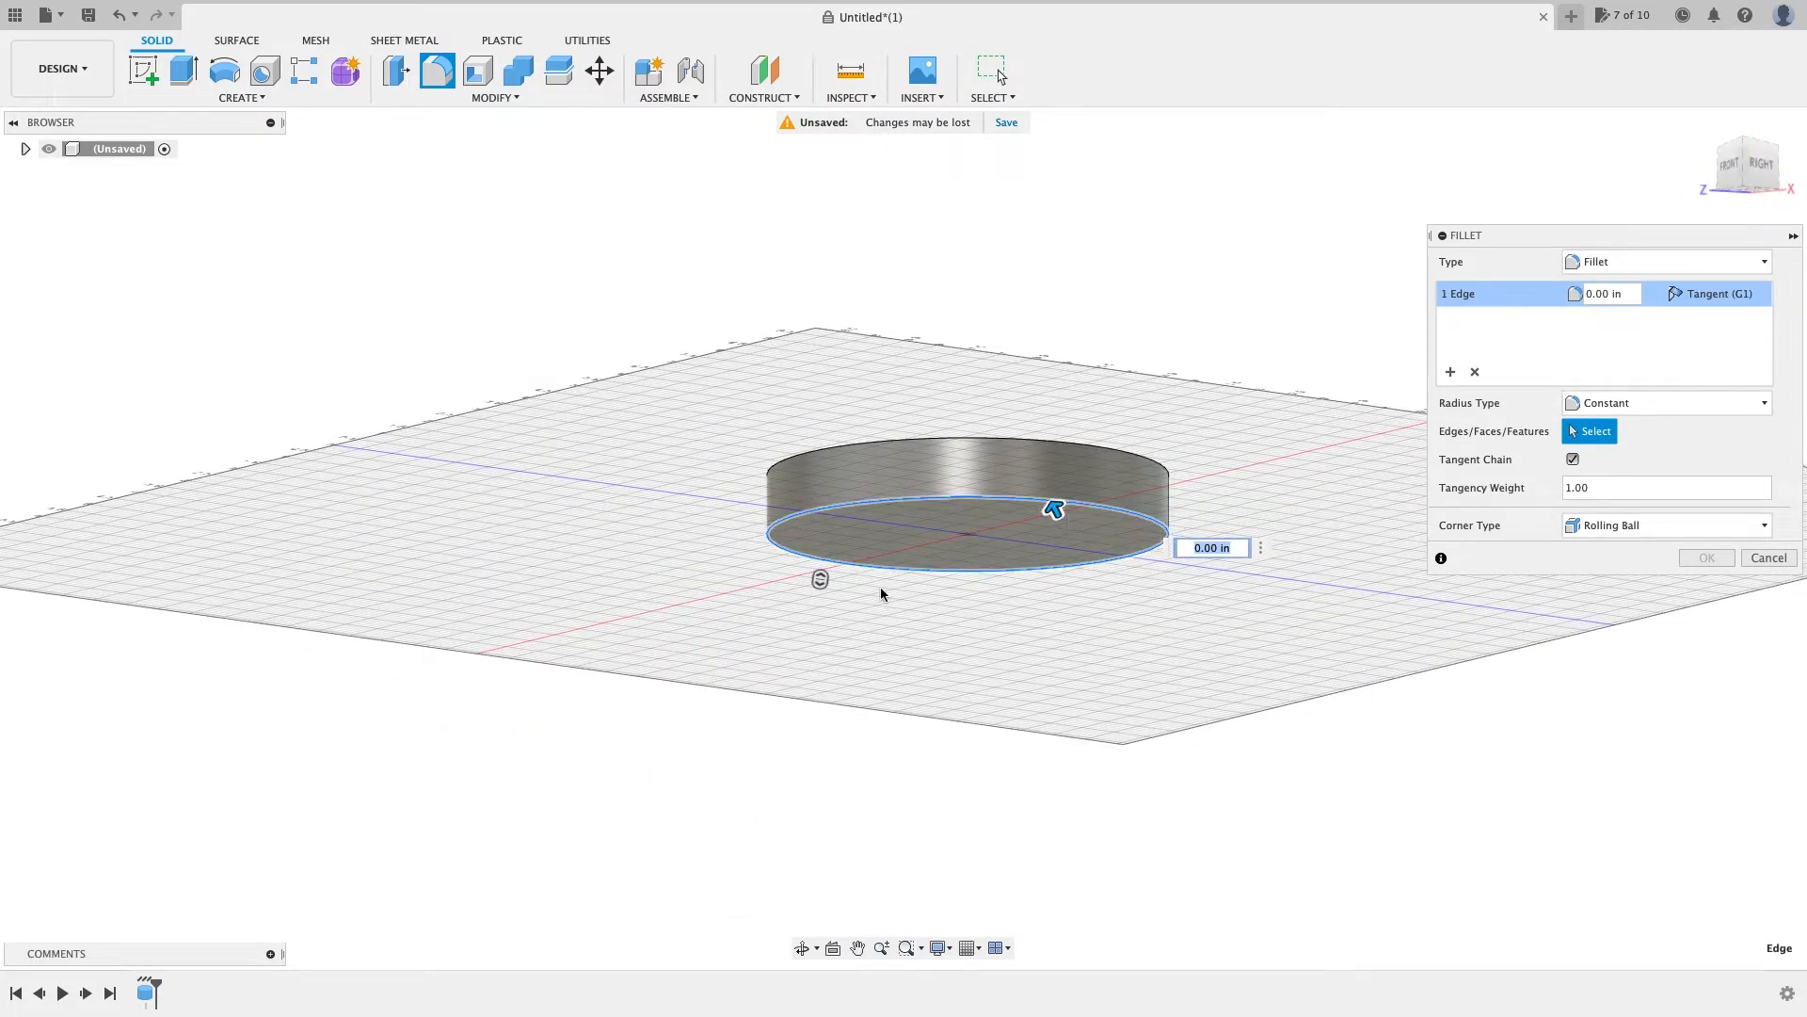
{"action": "left_click_drag", "start_coordinate": [822, 581], "coordinate": [855, 399]}
{"action": "left_click_drag", "start_coordinate": [822, 580], "coordinate": [859, 426]}
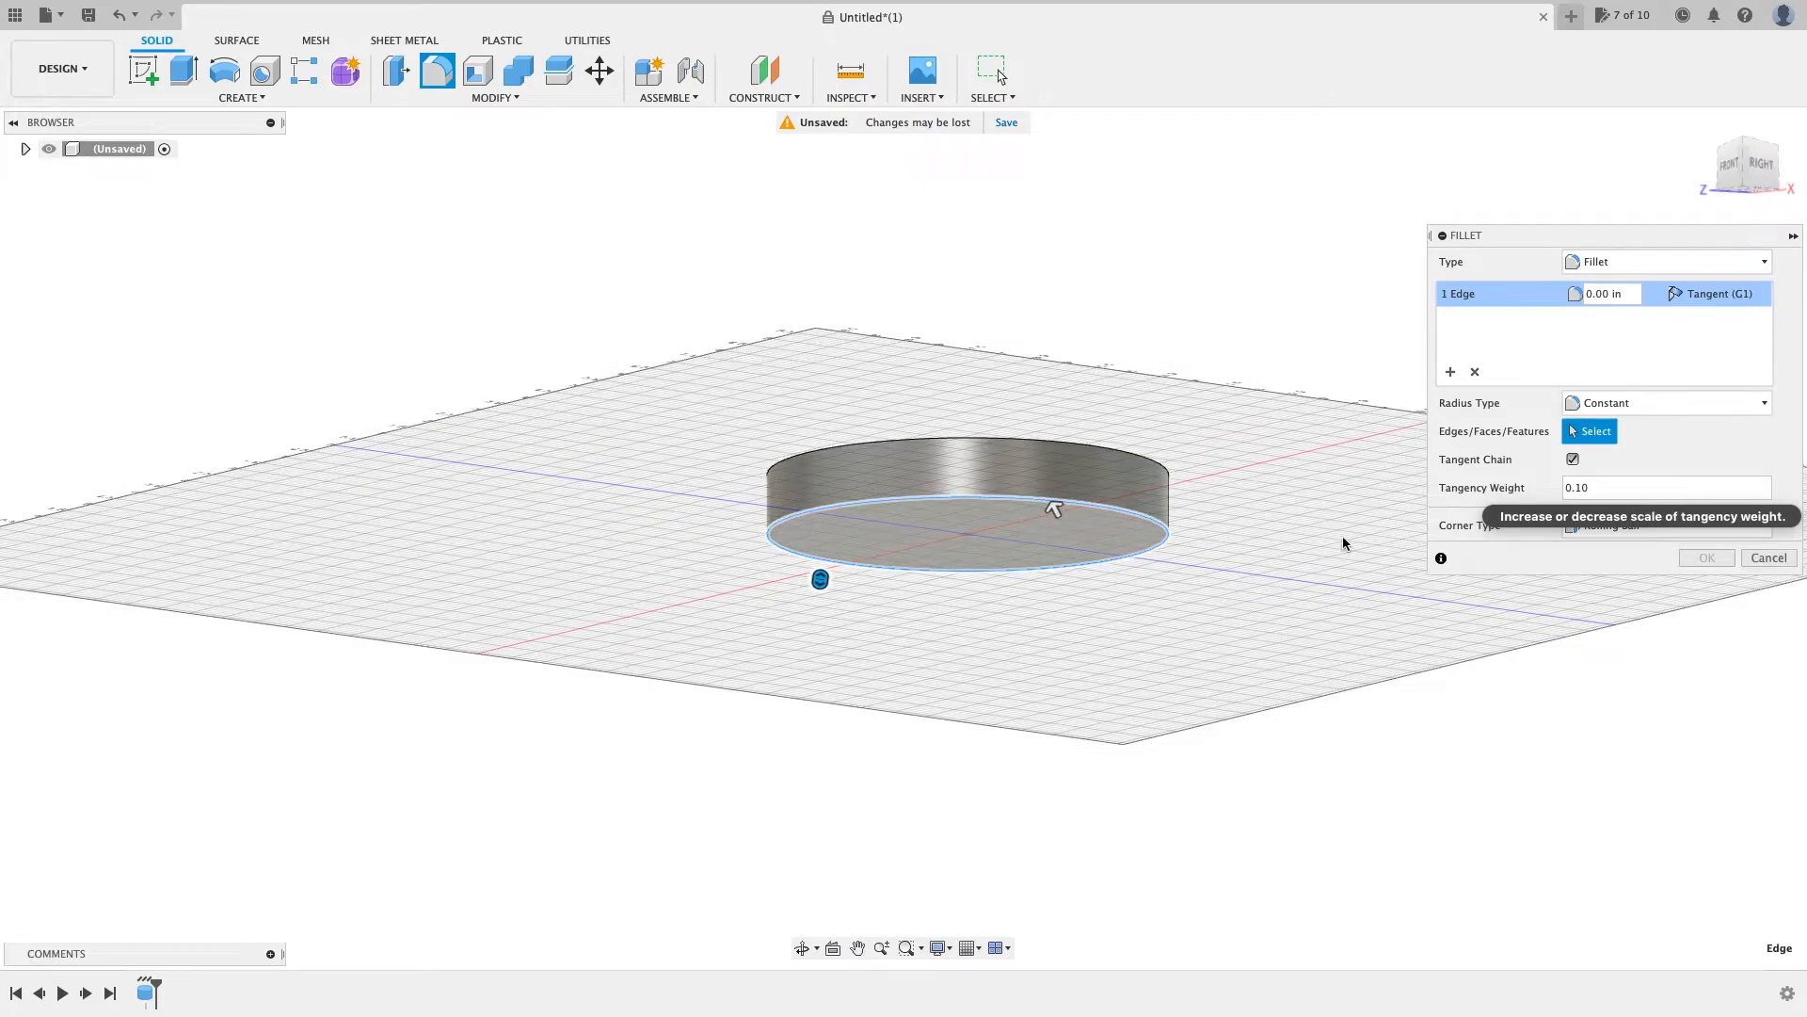
{"action": "key", "text": "Escape"}
Step: Fillet the cylinder's bottom face with a constant radius of 2 in to form a bowl shape
{"action": "left_click", "coordinate": [973, 537]}
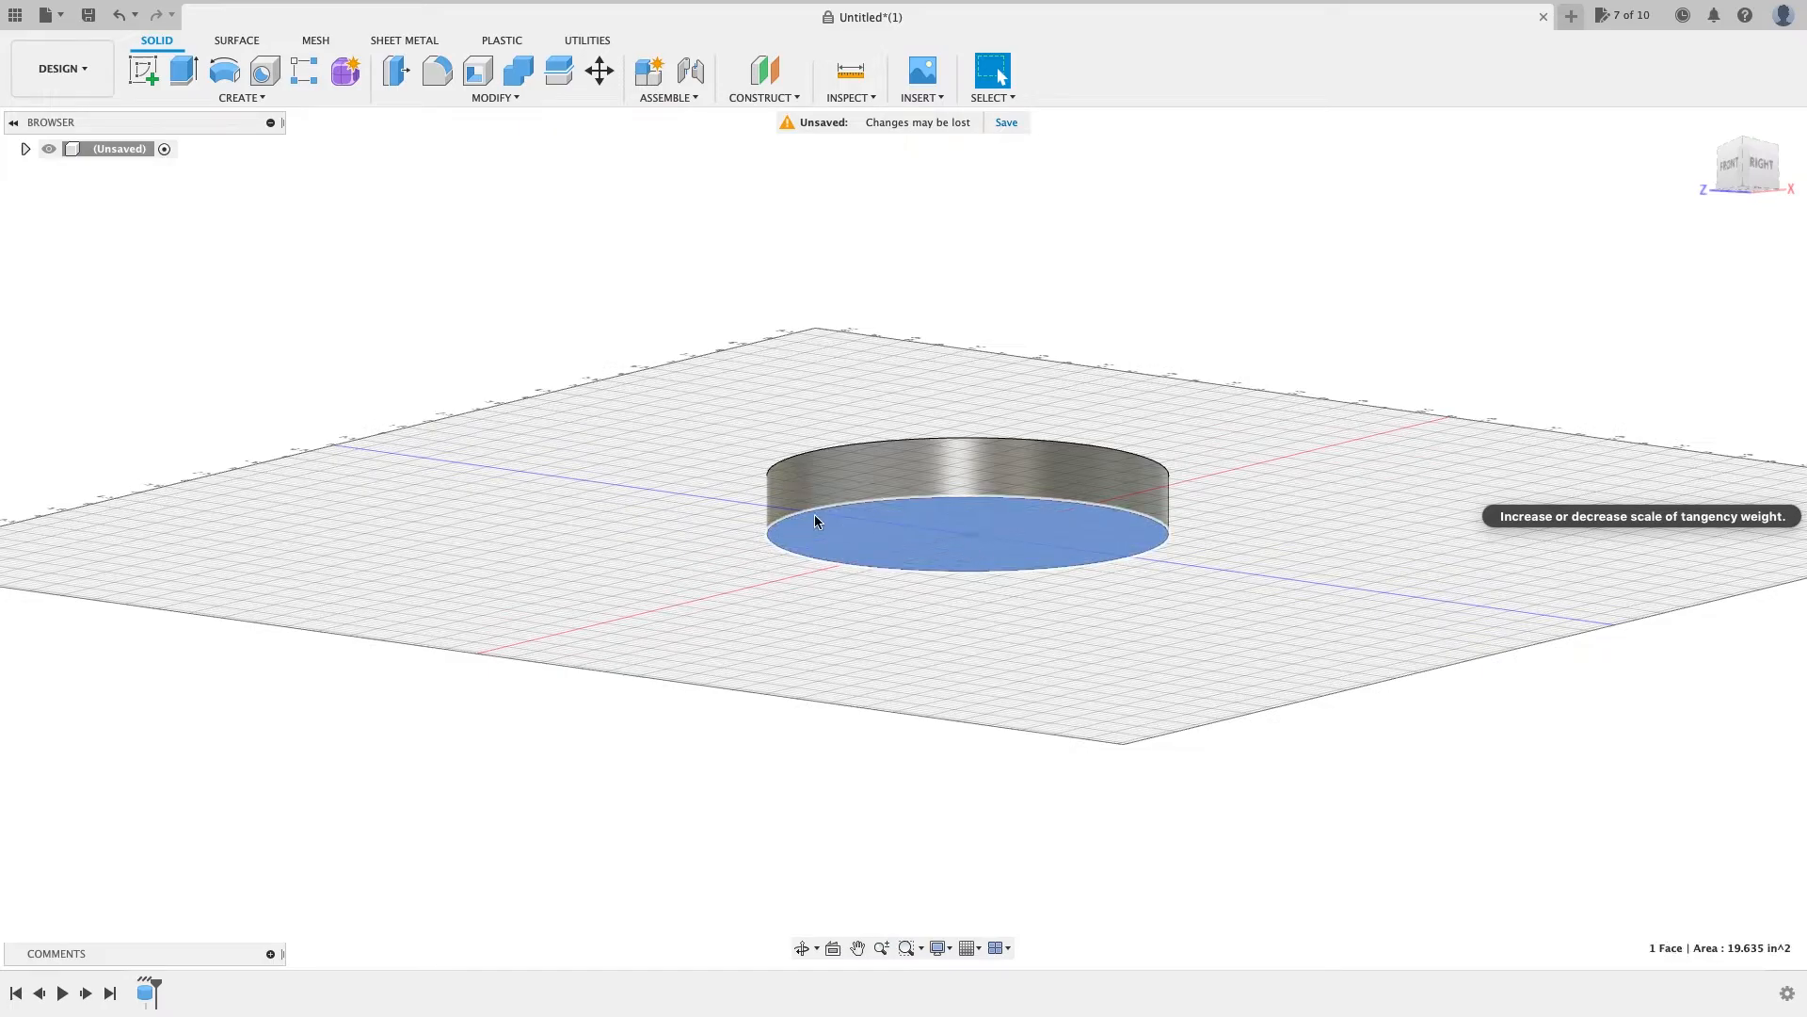
{"action": "key", "text": "f"}
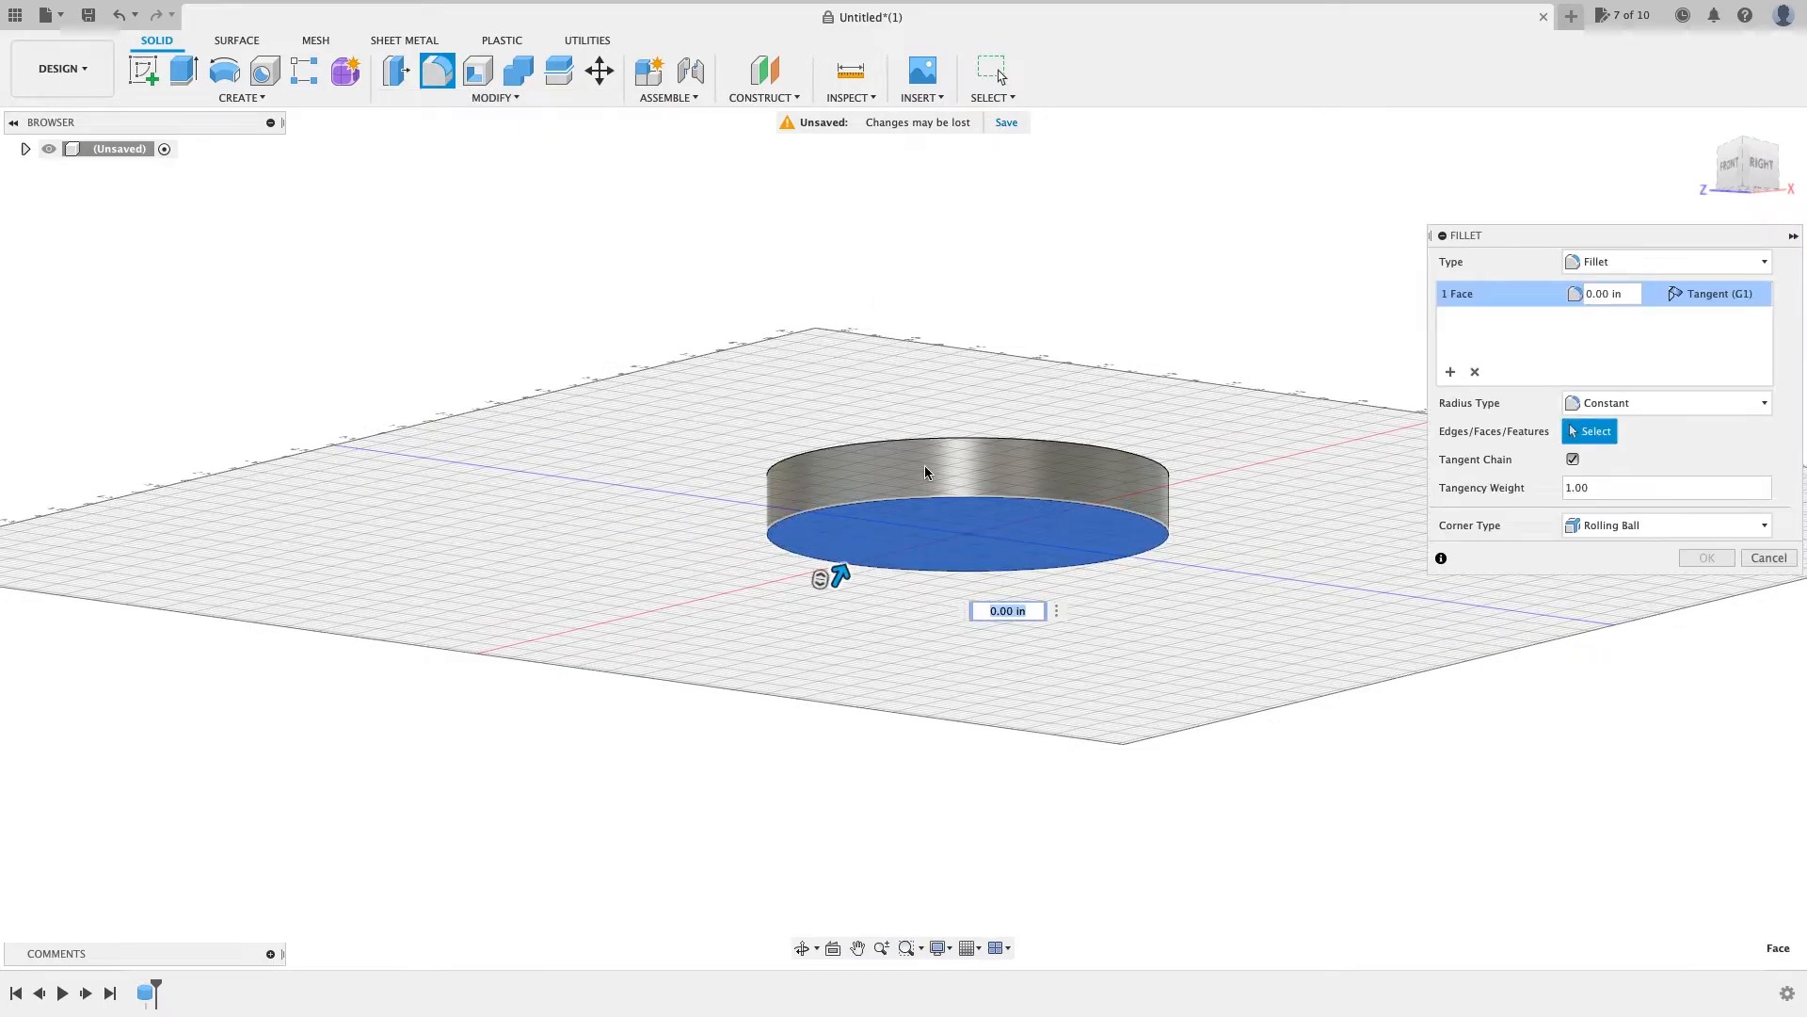
{"action": "mouse_move", "coordinate": [845, 568]}
{"action": "left_mouse_down"}
{"action": "mouse_move", "coordinate": [853, 546]}
{"action": "mouse_move", "coordinate": [844, 567]}
{"action": "left_mouse_up"}
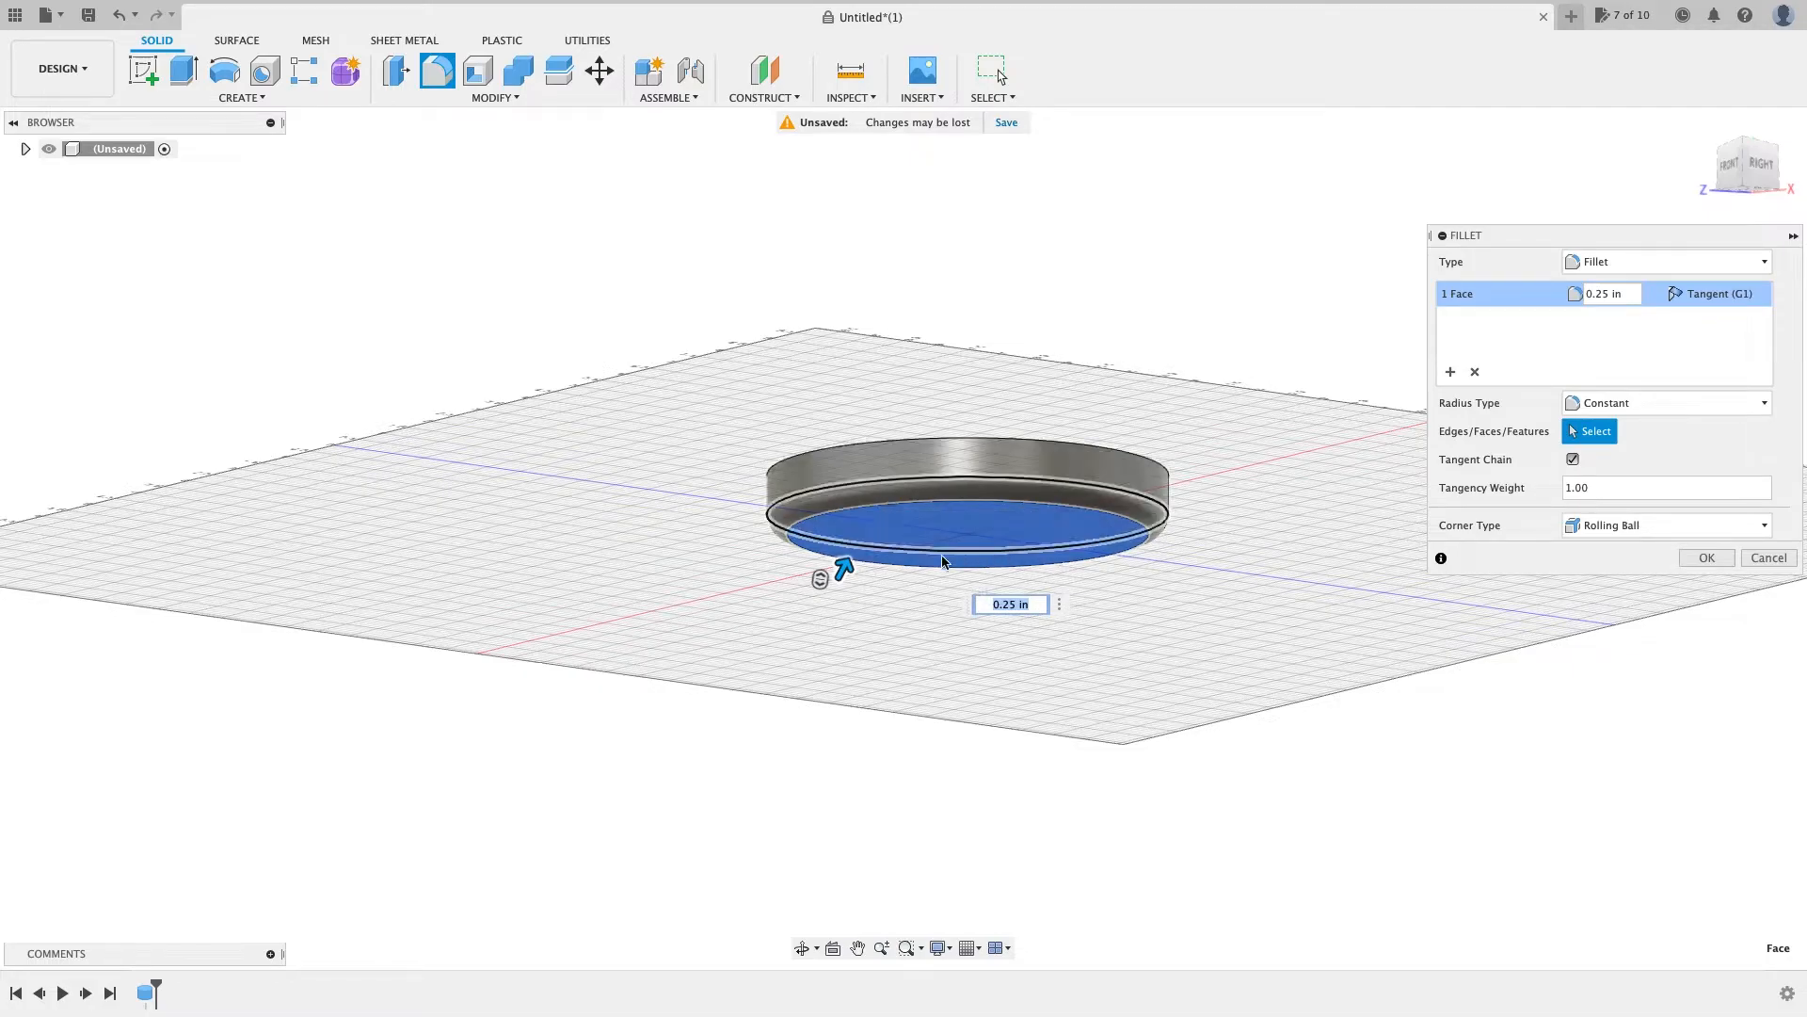
{"action": "left_click_drag", "start_coordinate": [845, 567], "coordinate": [880, 530]}
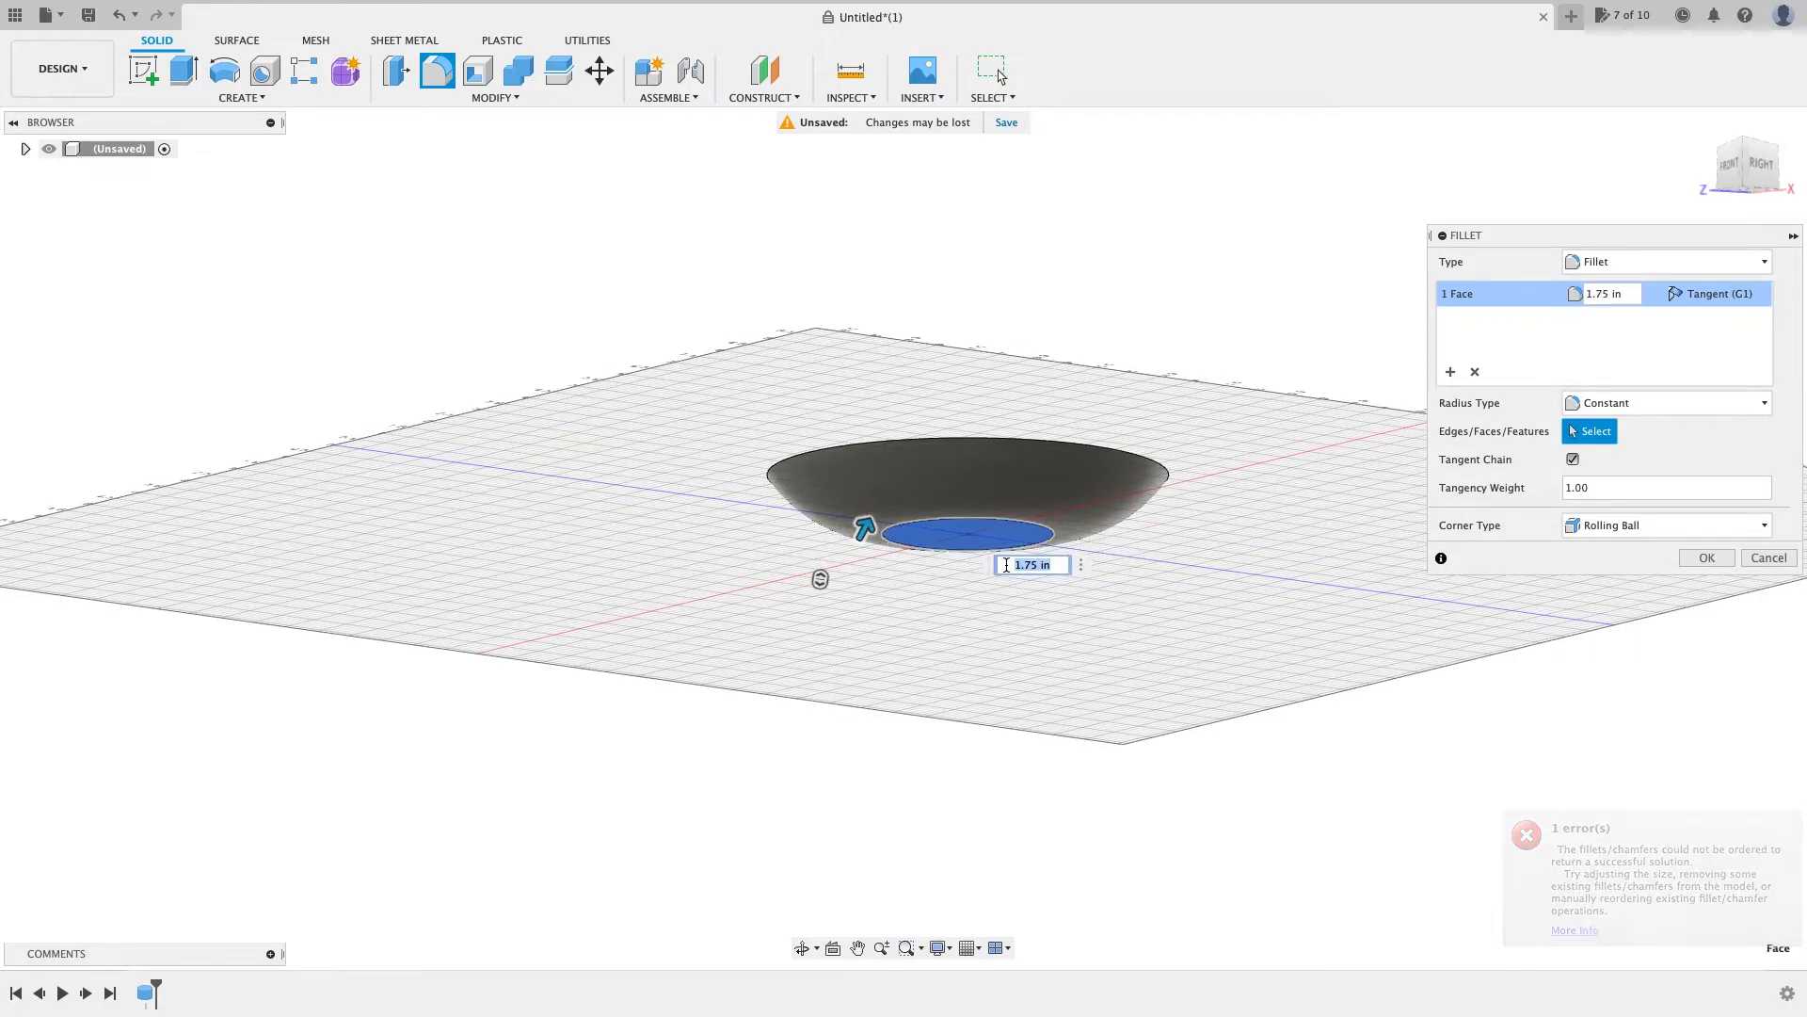
{"action": "type", "text": "2"}
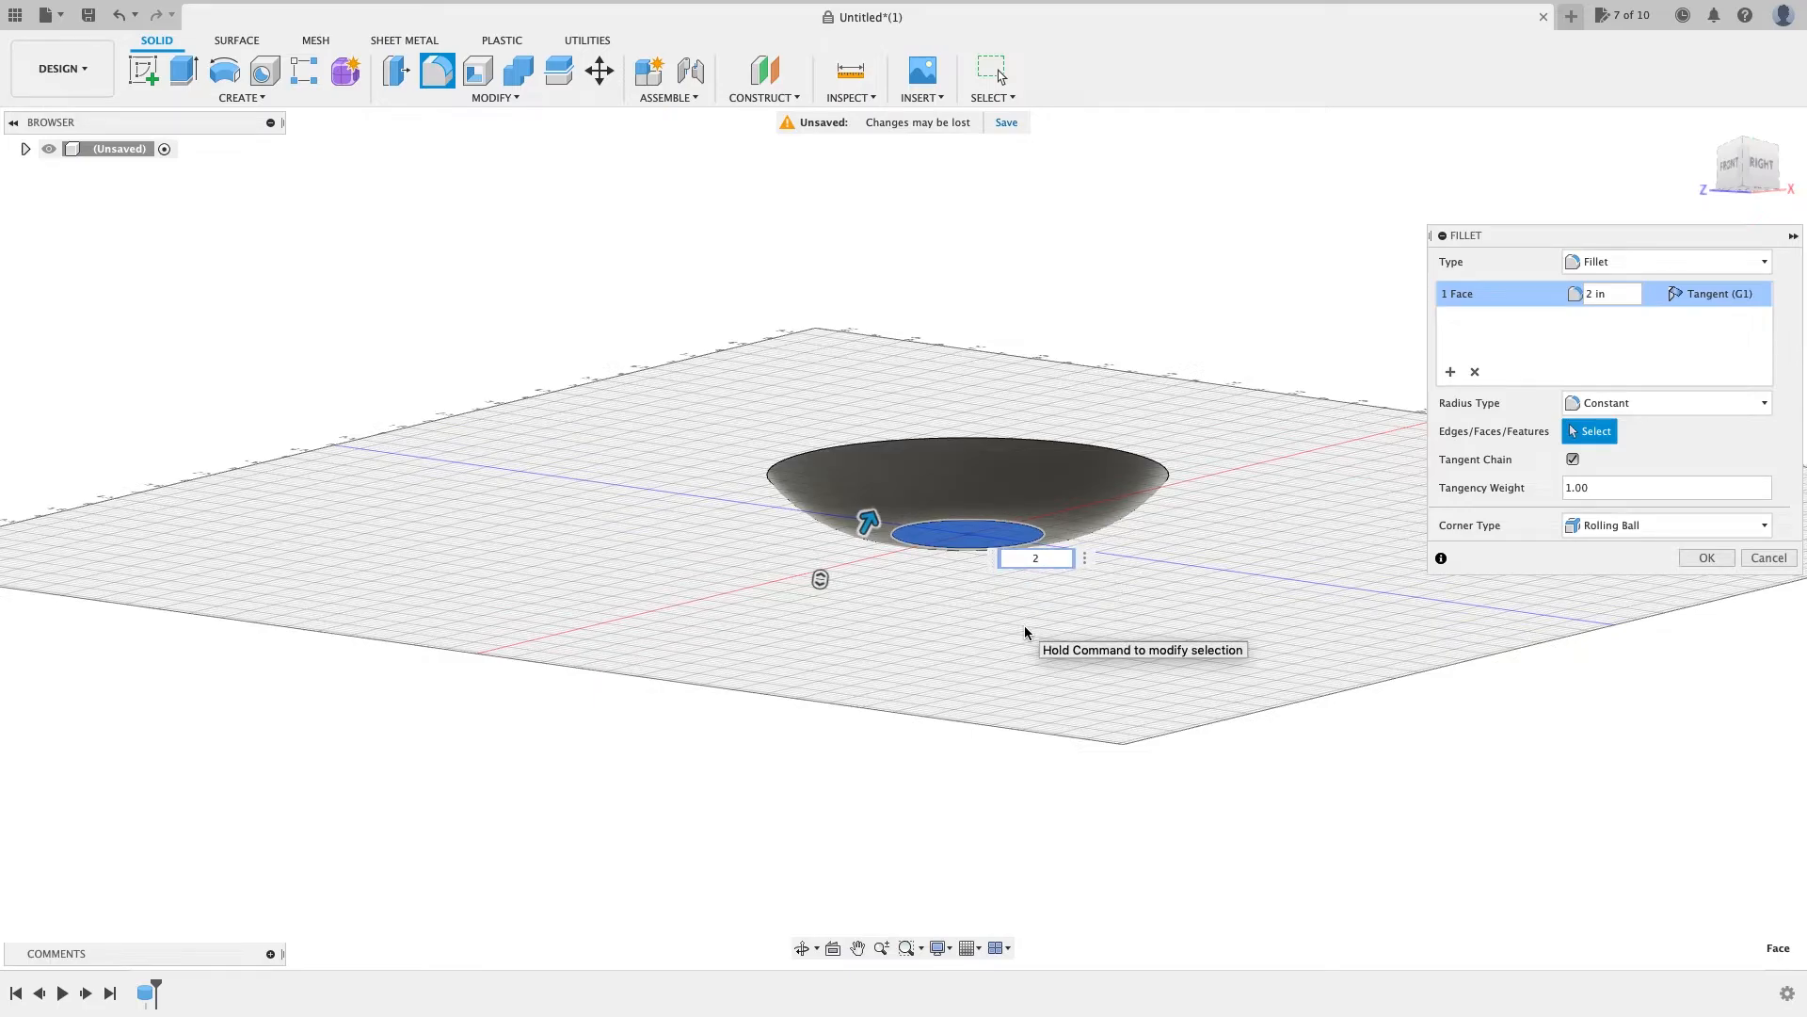
{"action": "mouse_move", "coordinate": [1792, 238]}
{"action": "middle_mouse_down", "text": "shift"}
{"action": "mouse_move", "coordinate": [1642, 210]}
{"action": "mouse_move", "coordinate": [1754, 223]}
{"action": "mouse_move", "coordinate": [1747, 145]}
{"action": "mouse_move", "coordinate": [1735, 291]}
{"action": "mouse_move", "coordinate": [1533, 291]}
{"action": "mouse_move", "coordinate": [1545, 210]}
{"action": "mouse_move", "coordinate": [1626, 274]}
{"action": "mouse_move", "coordinate": [1638, 165]}
{"action": "mouse_move", "coordinate": [1638, 214]}
{"action": "middle_mouse_up", "text": "shift"}
{"action": "key", "text": "Return"}
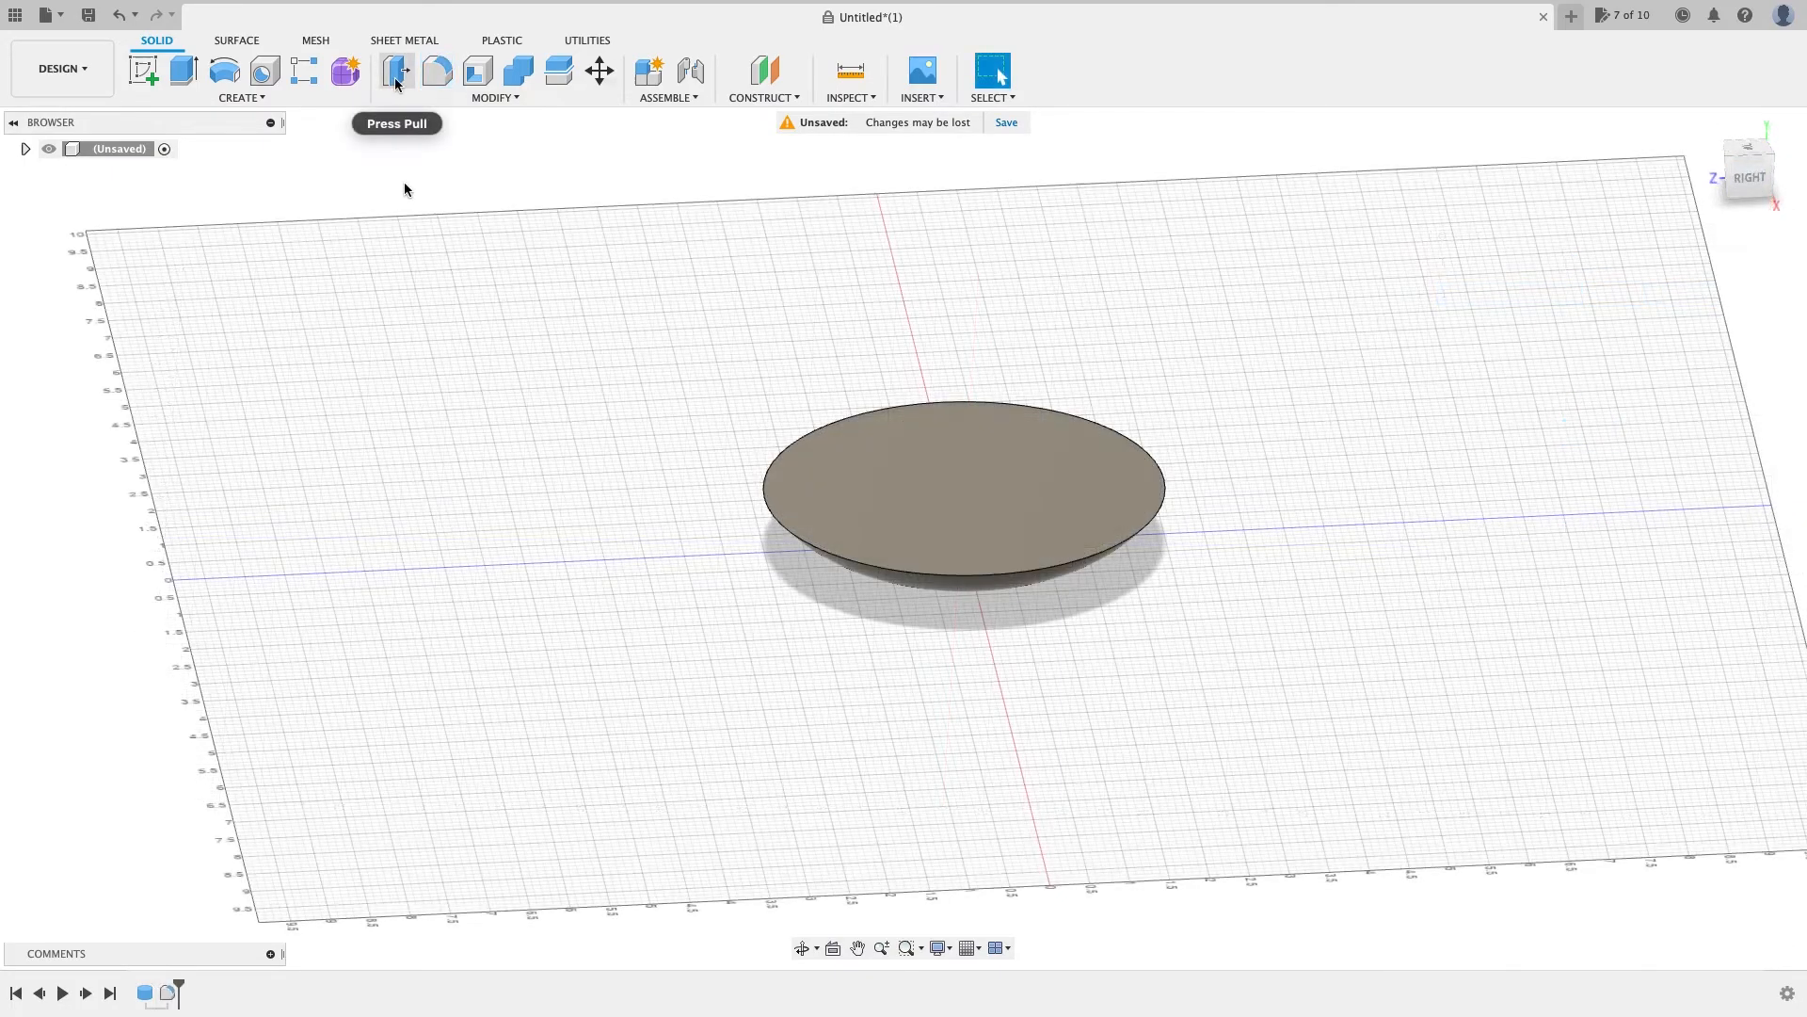
Step: Offset the bowl's flat top face upward with Press Pull to a distance of 1.00 in
{"action": "left_click", "coordinate": [396, 75]}
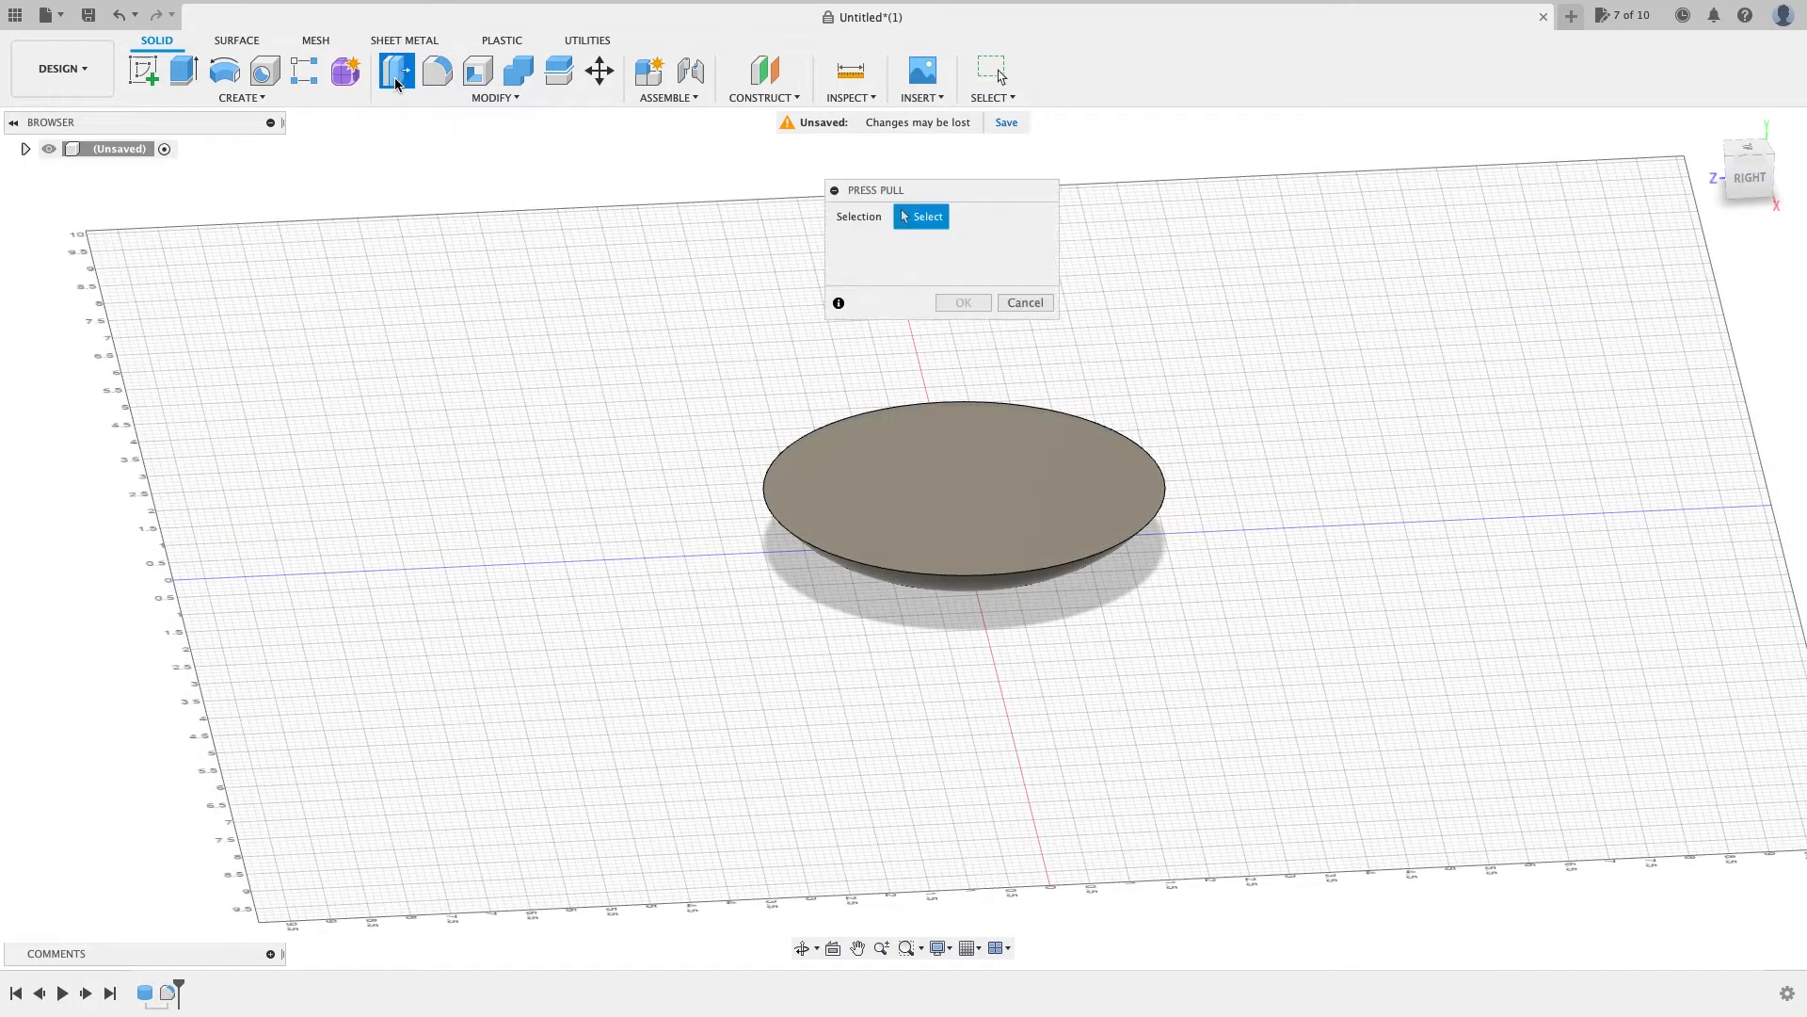
{"action": "left_click", "coordinate": [934, 475]}
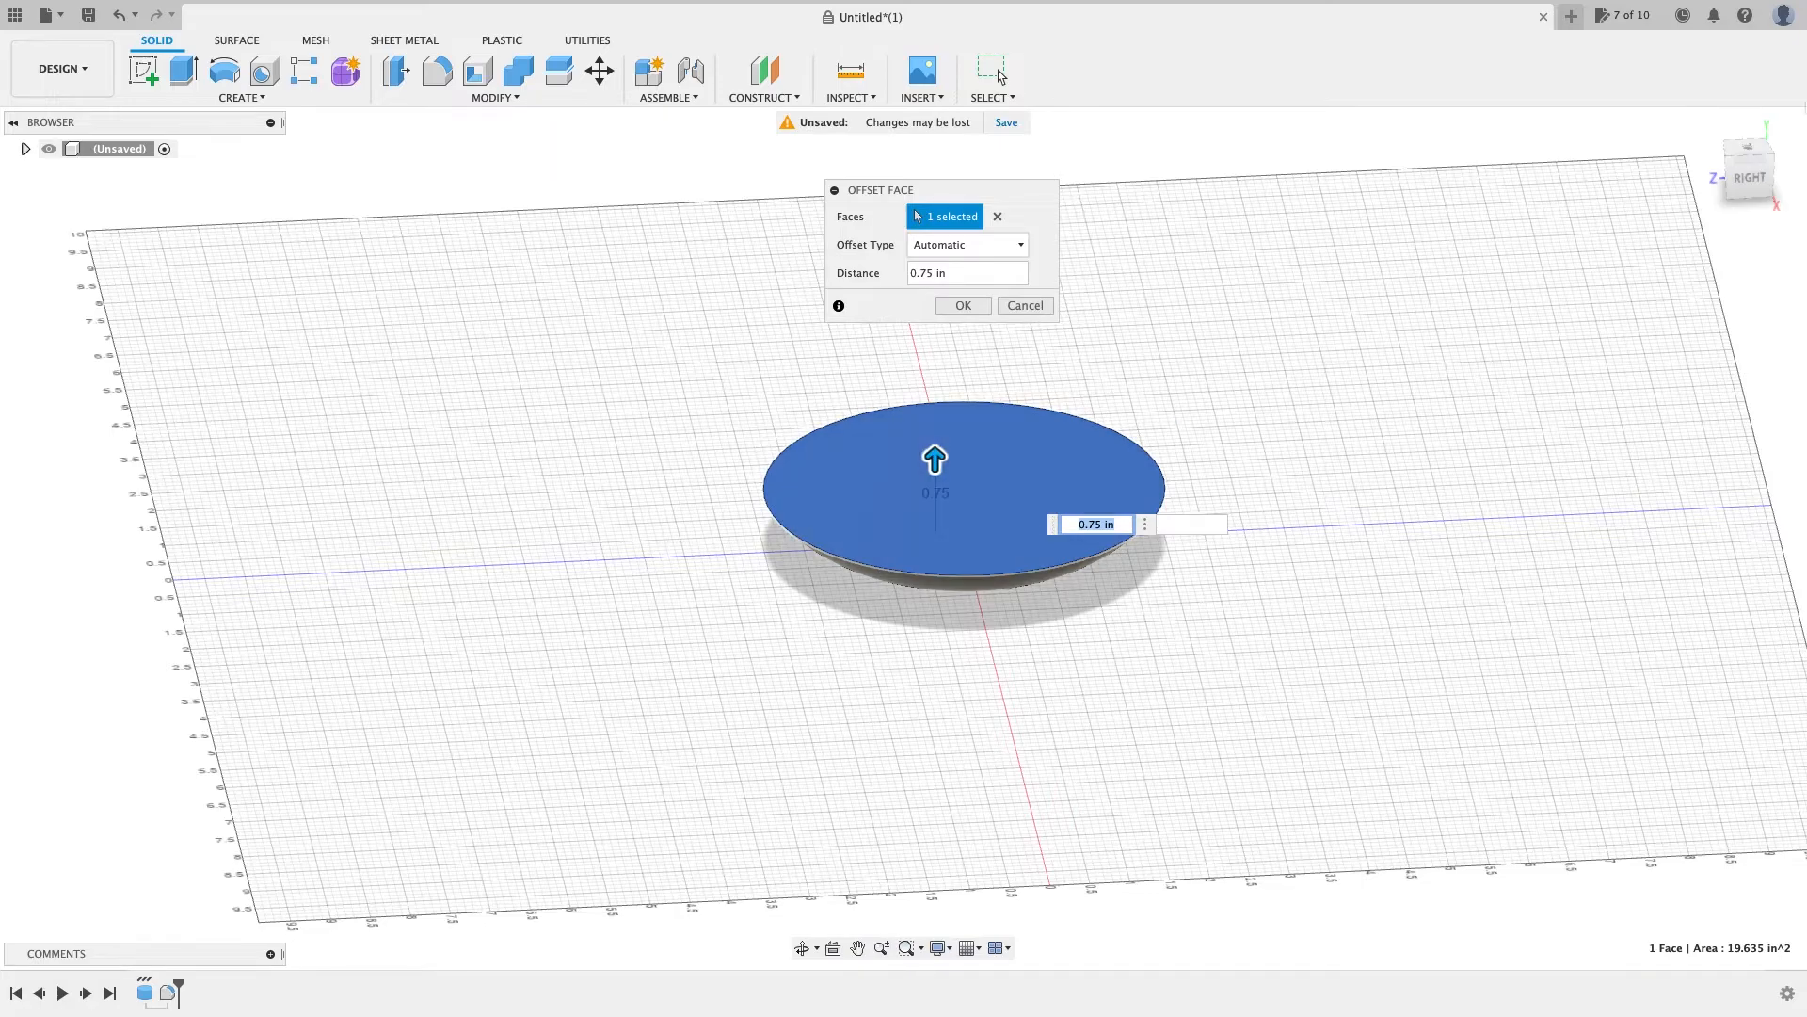
{"action": "left_click", "coordinate": [1769, 149]}
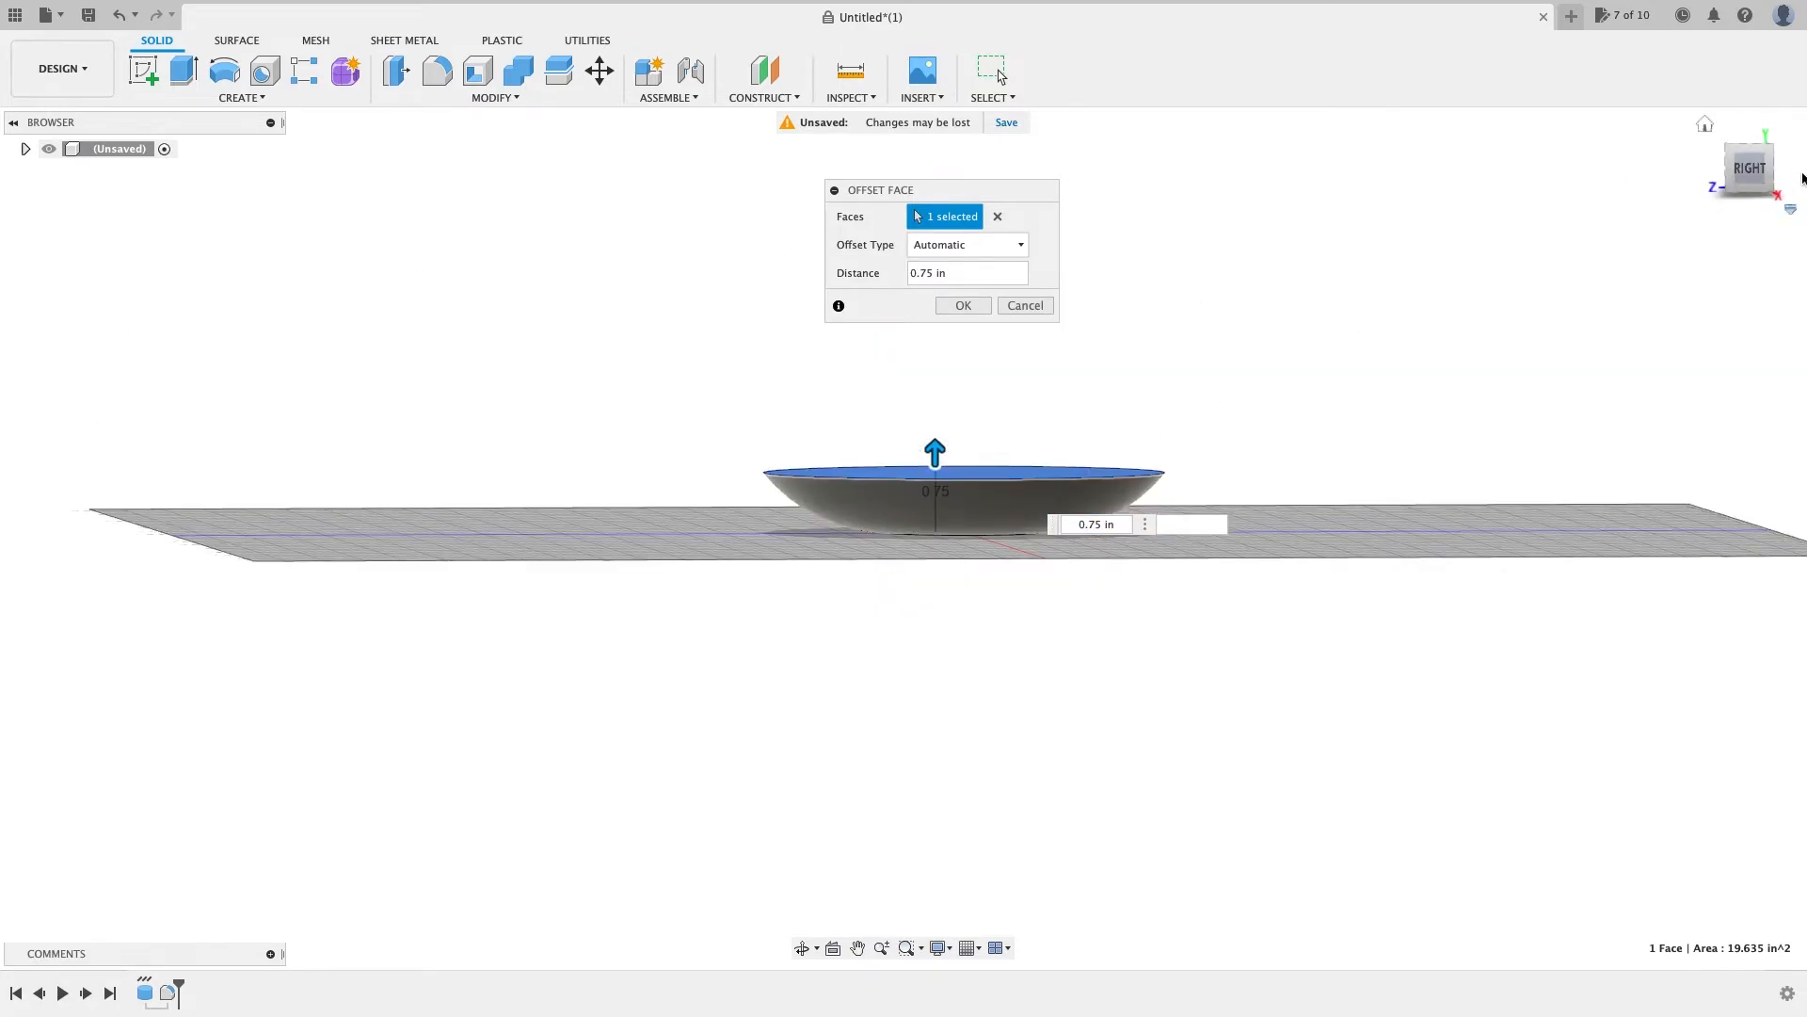
{"action": "scroll", "coordinate": [955, 491], "scroll_direction": "up", "scroll_amount": 5}
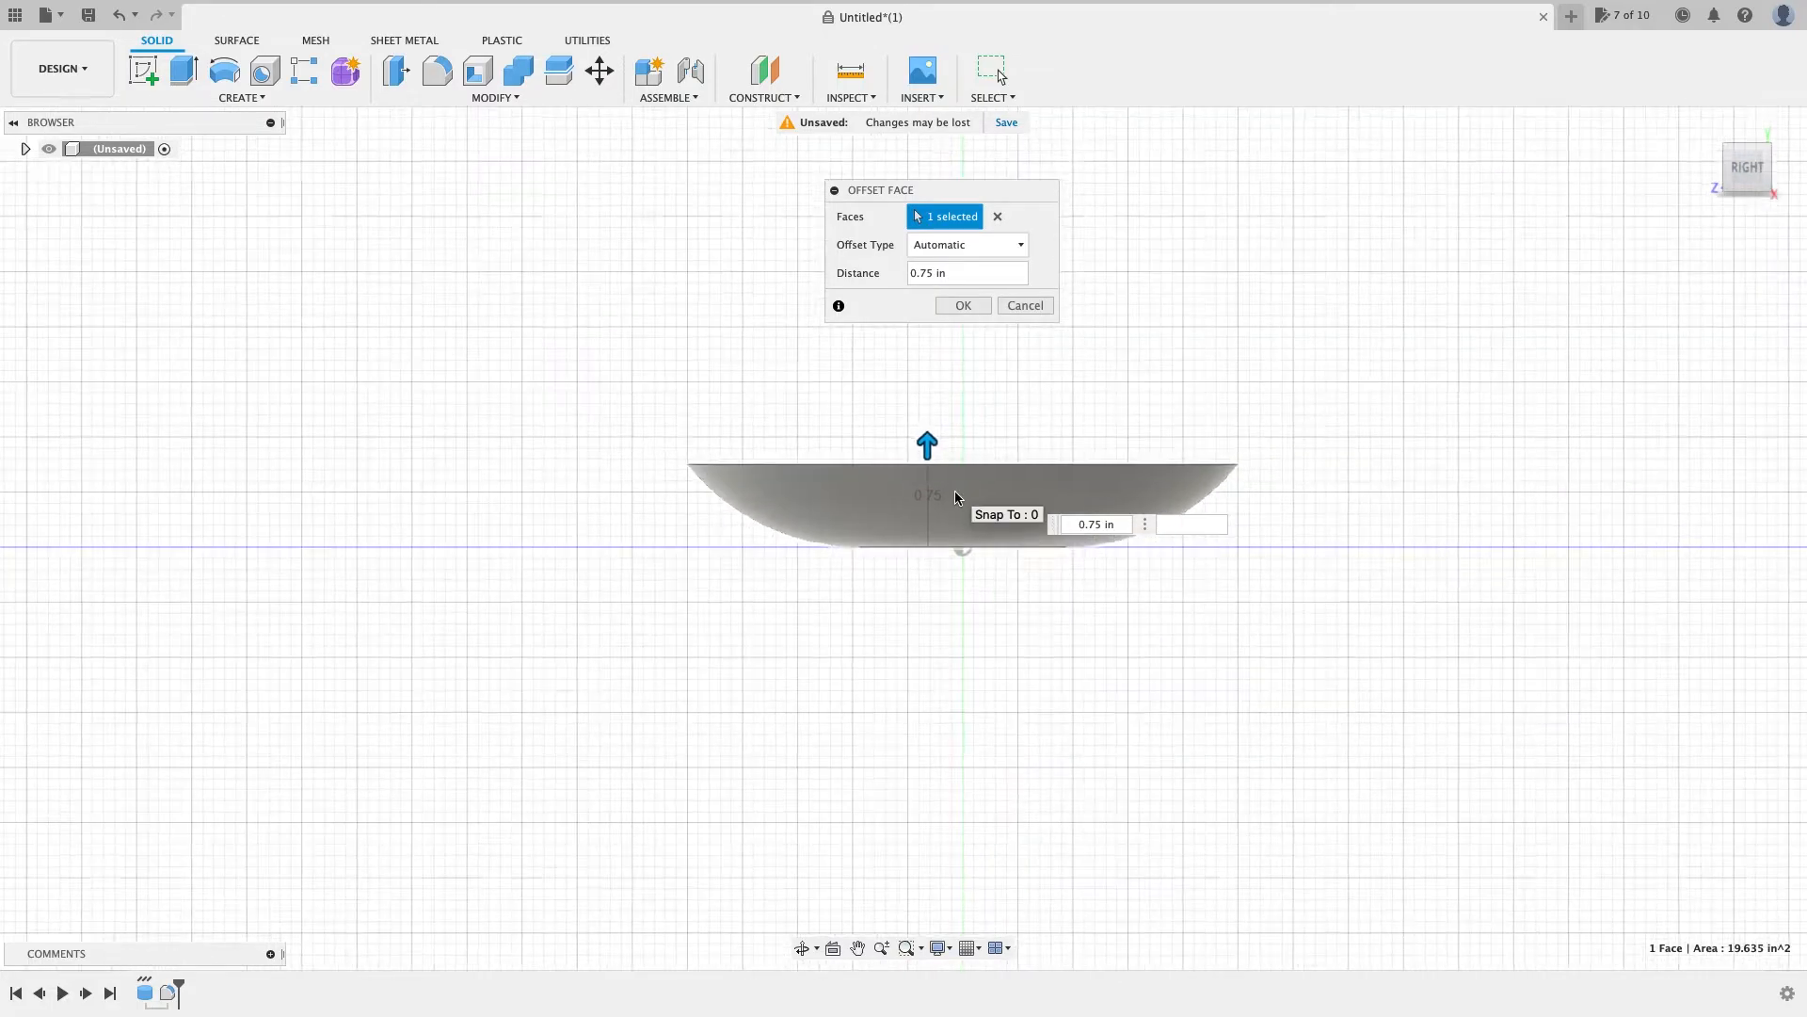
{"action": "mouse_move", "coordinate": [913, 430]}
{"action": "left_mouse_down"}
{"action": "mouse_move", "coordinate": [913, 468]}
{"action": "mouse_move", "coordinate": [913, 411]}
{"action": "left_mouse_up"}
{"action": "left_click_drag", "start_coordinate": [913, 441], "coordinate": [909, 386]}
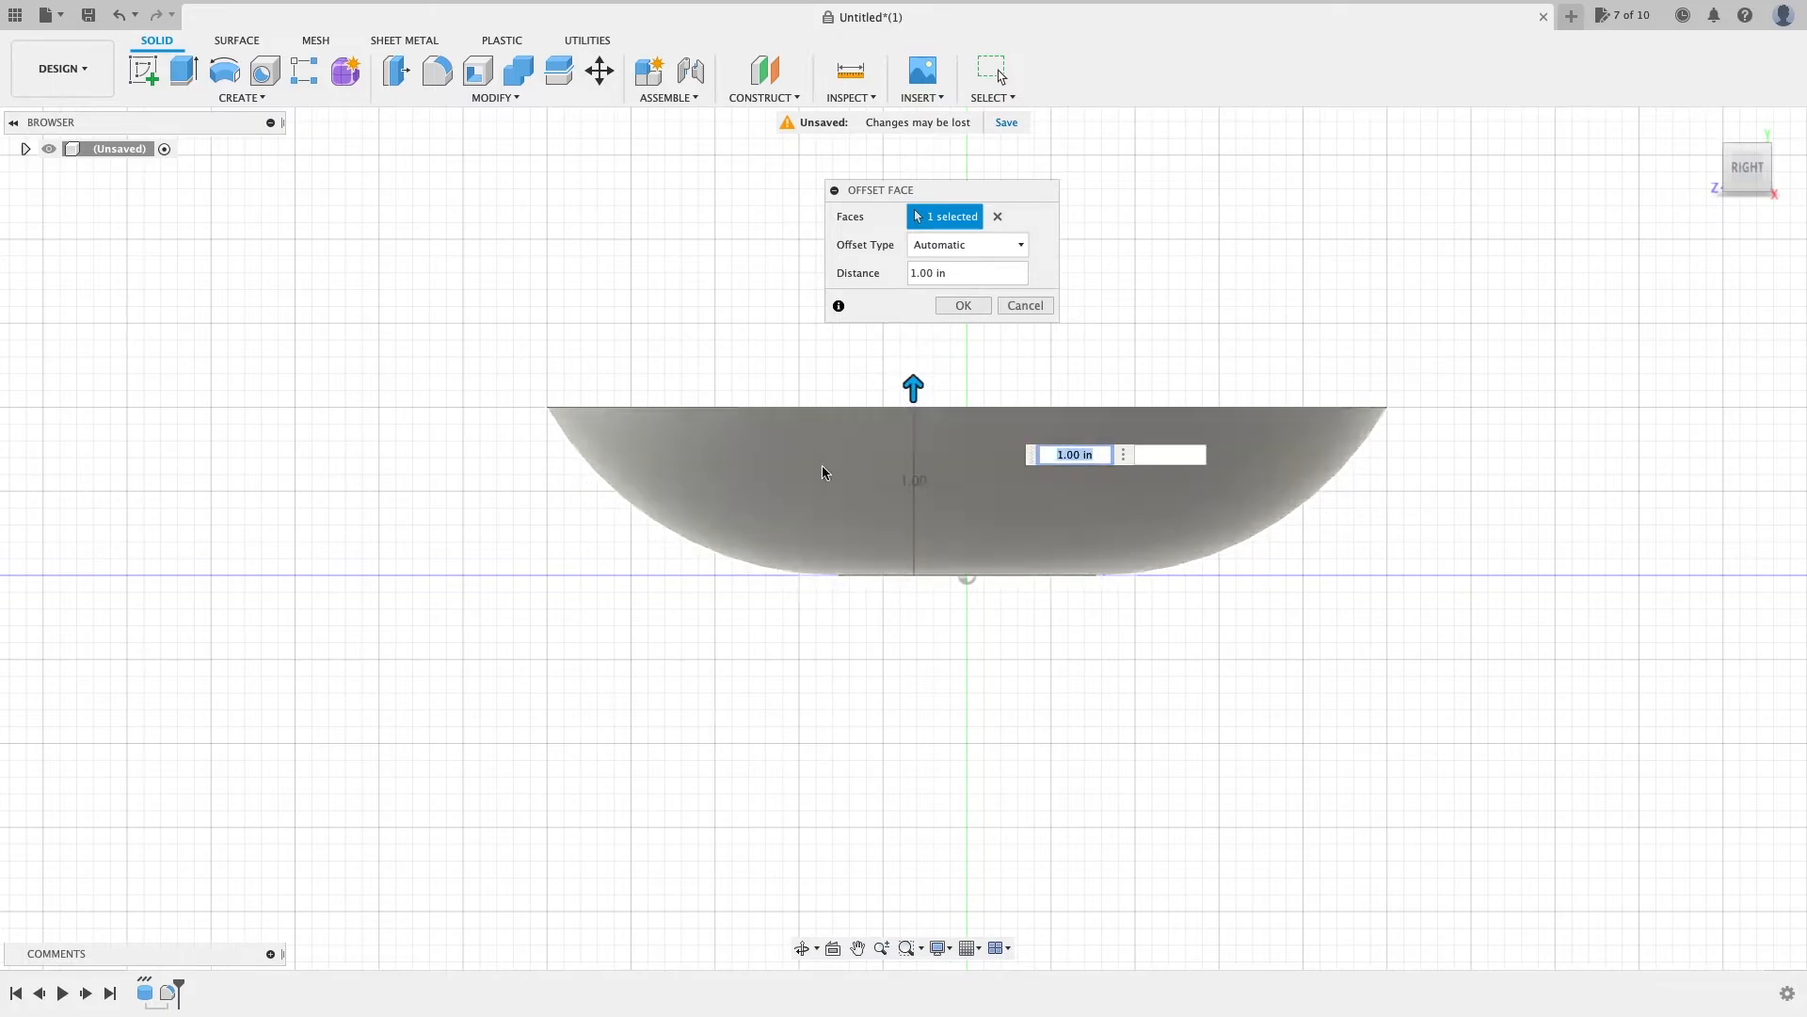
{"action": "left_click", "coordinate": [969, 306]}
{"action": "left_click_drag", "start_coordinate": [1753, 166], "coordinate": [1728, 194]}
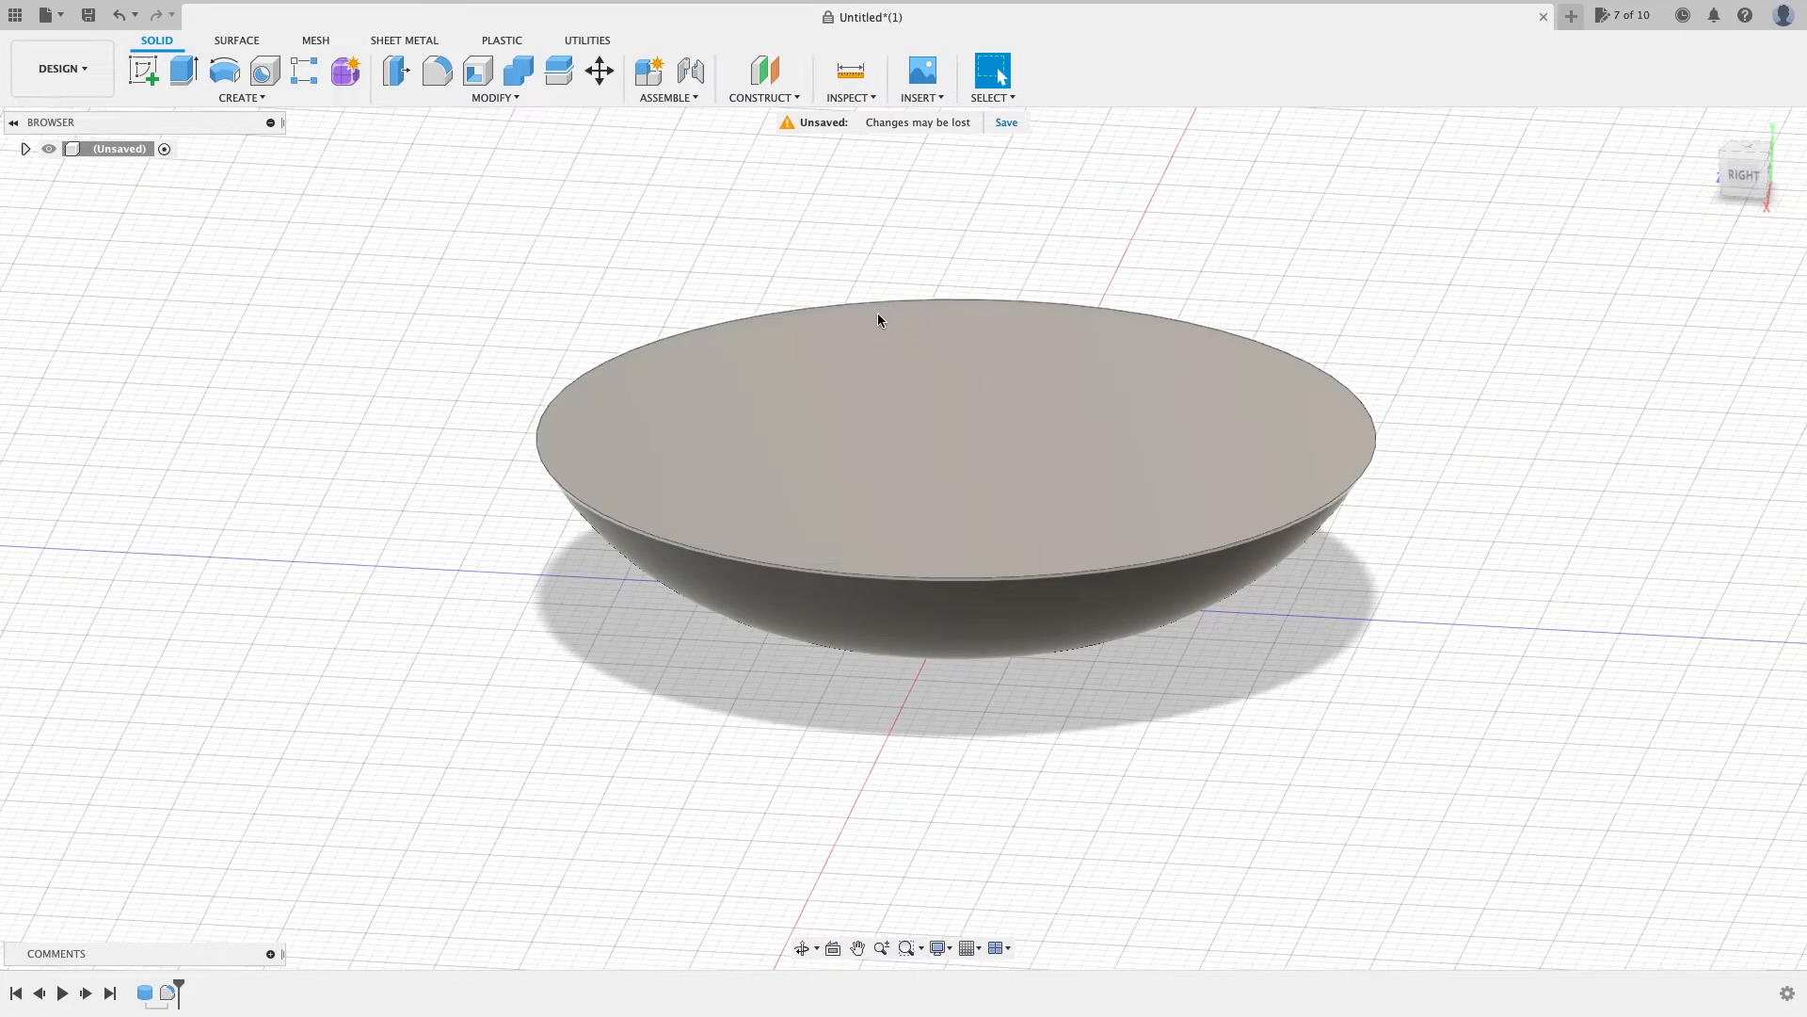
Step: Cut the bowl's cavity by extruding the flat top face -0.85 in with a taper angle of -60 deg
{"action": "left_click", "coordinate": [264, 99]}
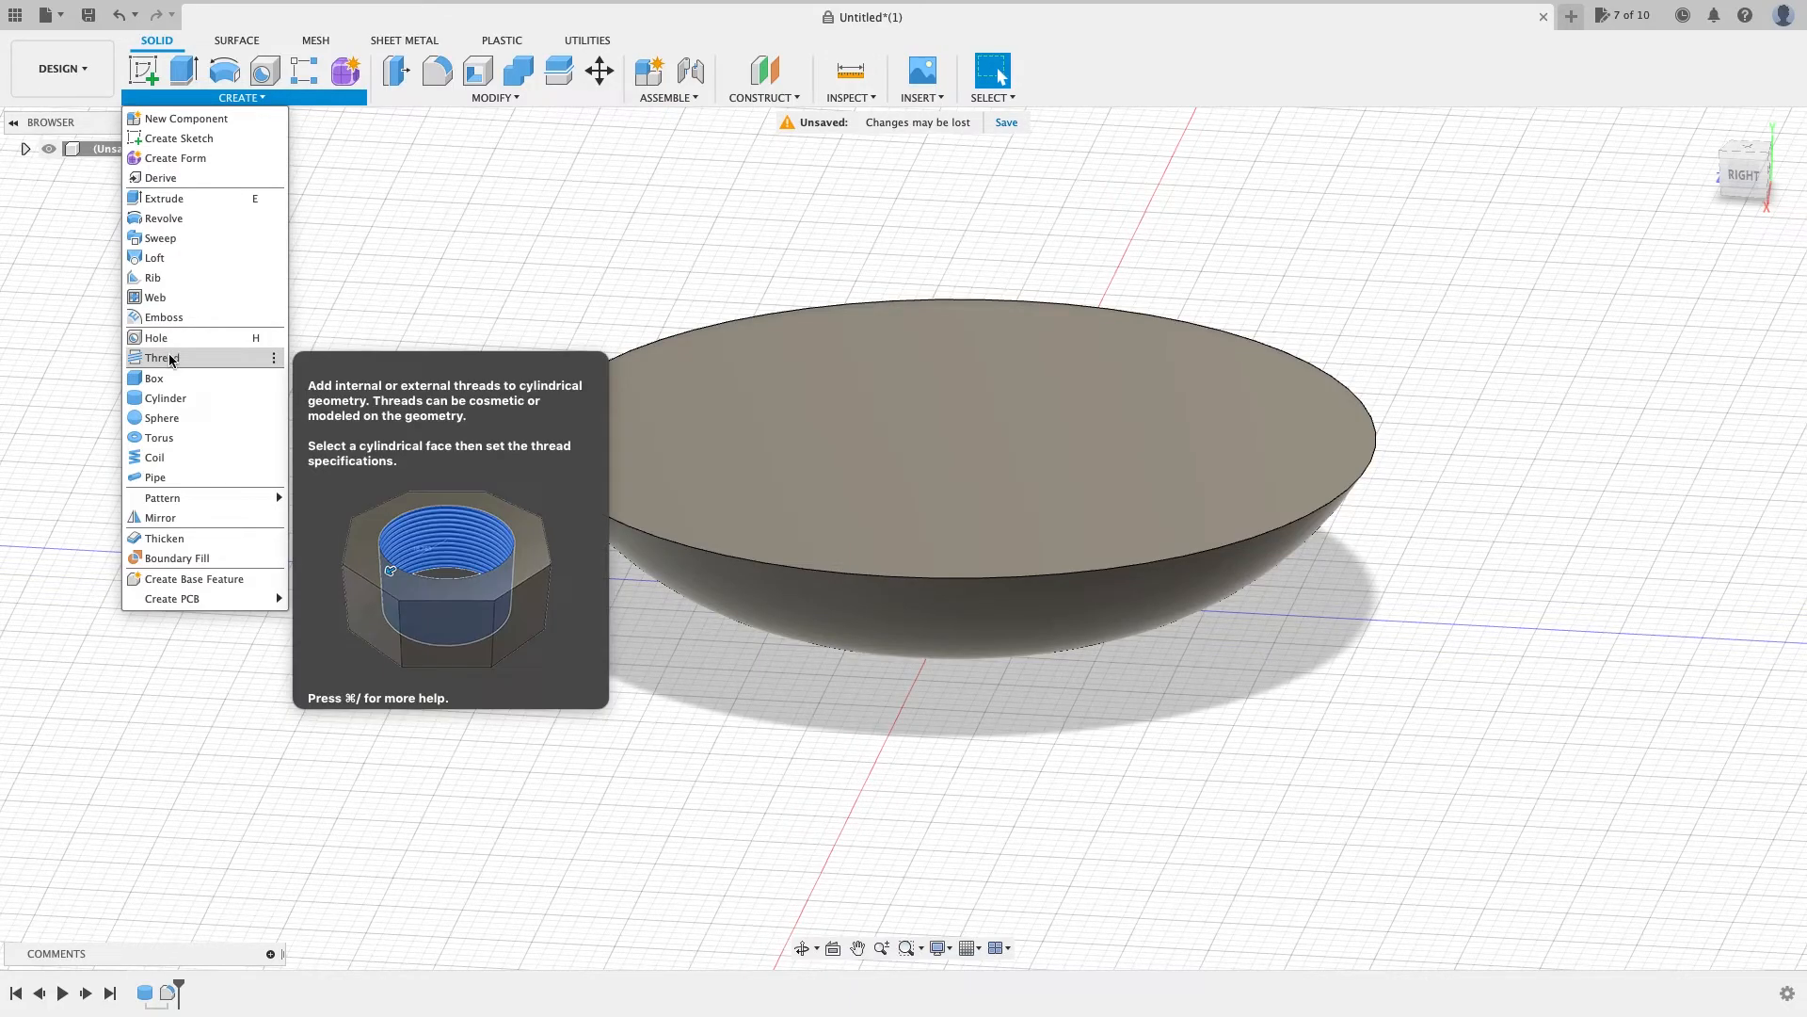
{"action": "left_click", "coordinate": [161, 198]}
{"action": "left_click_drag", "start_coordinate": [1743, 167], "coordinate": [1755, 79]}
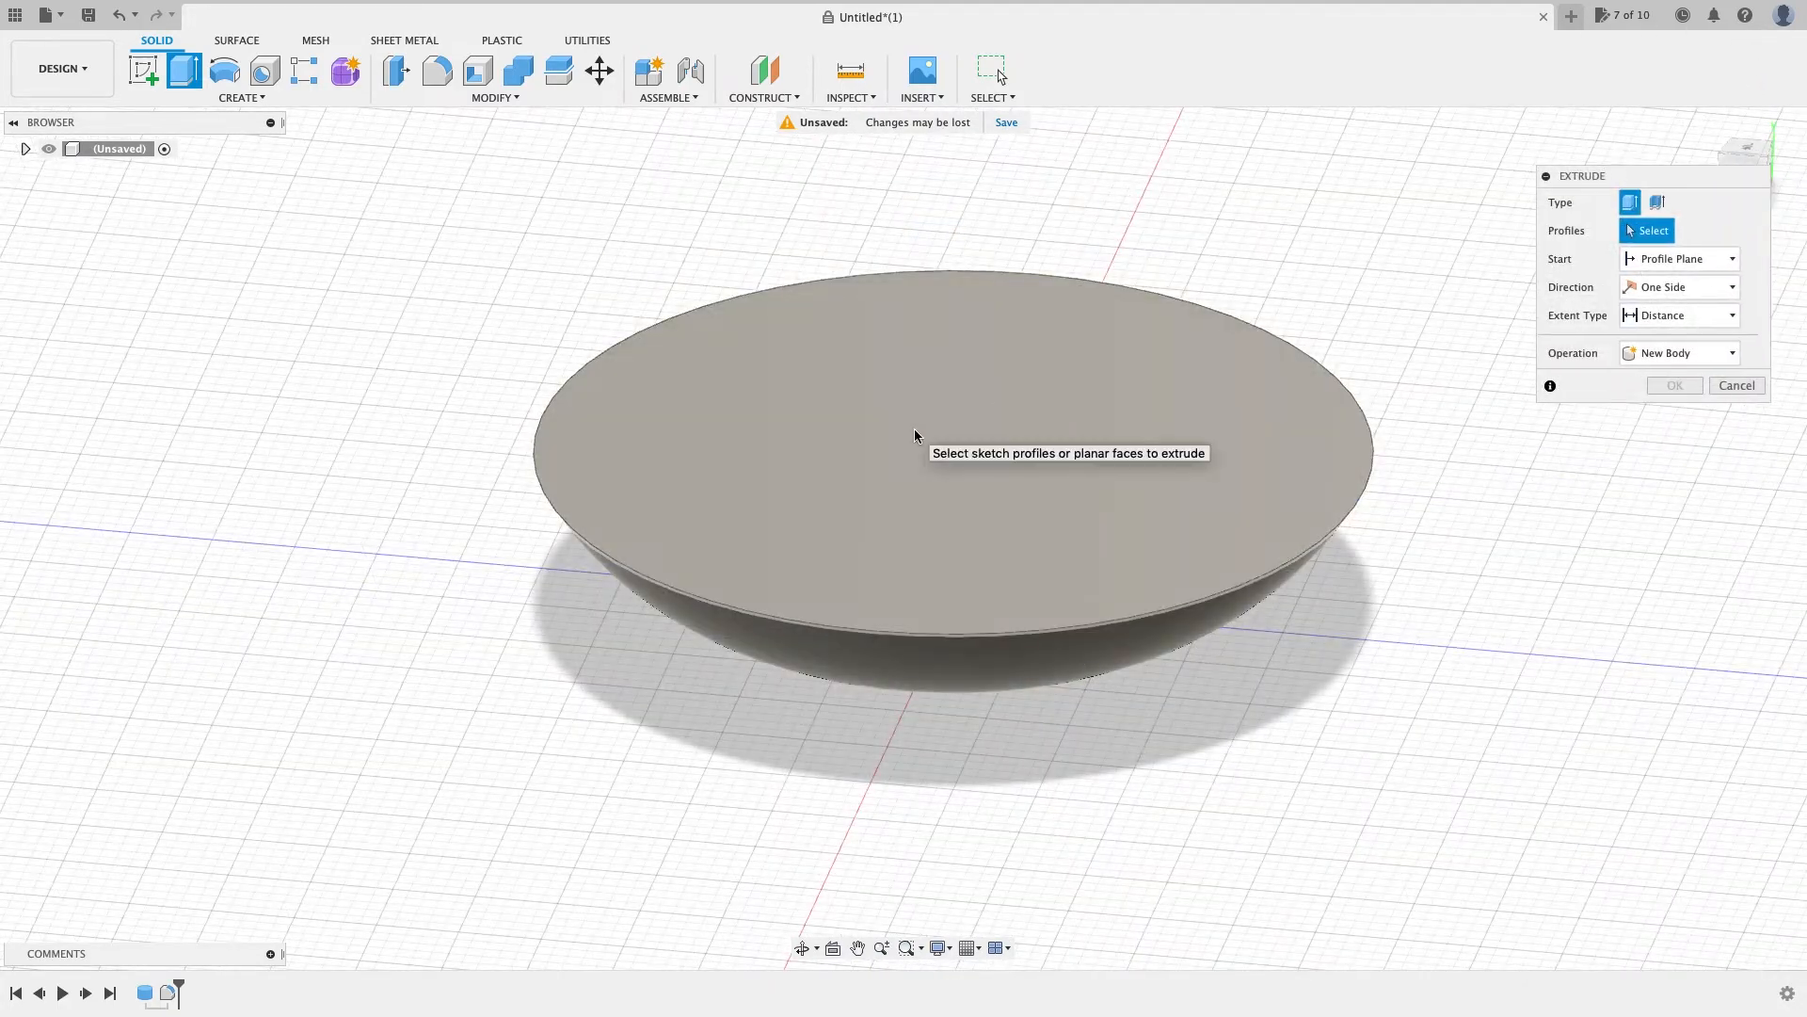
{"action": "left_click", "coordinate": [916, 433]}
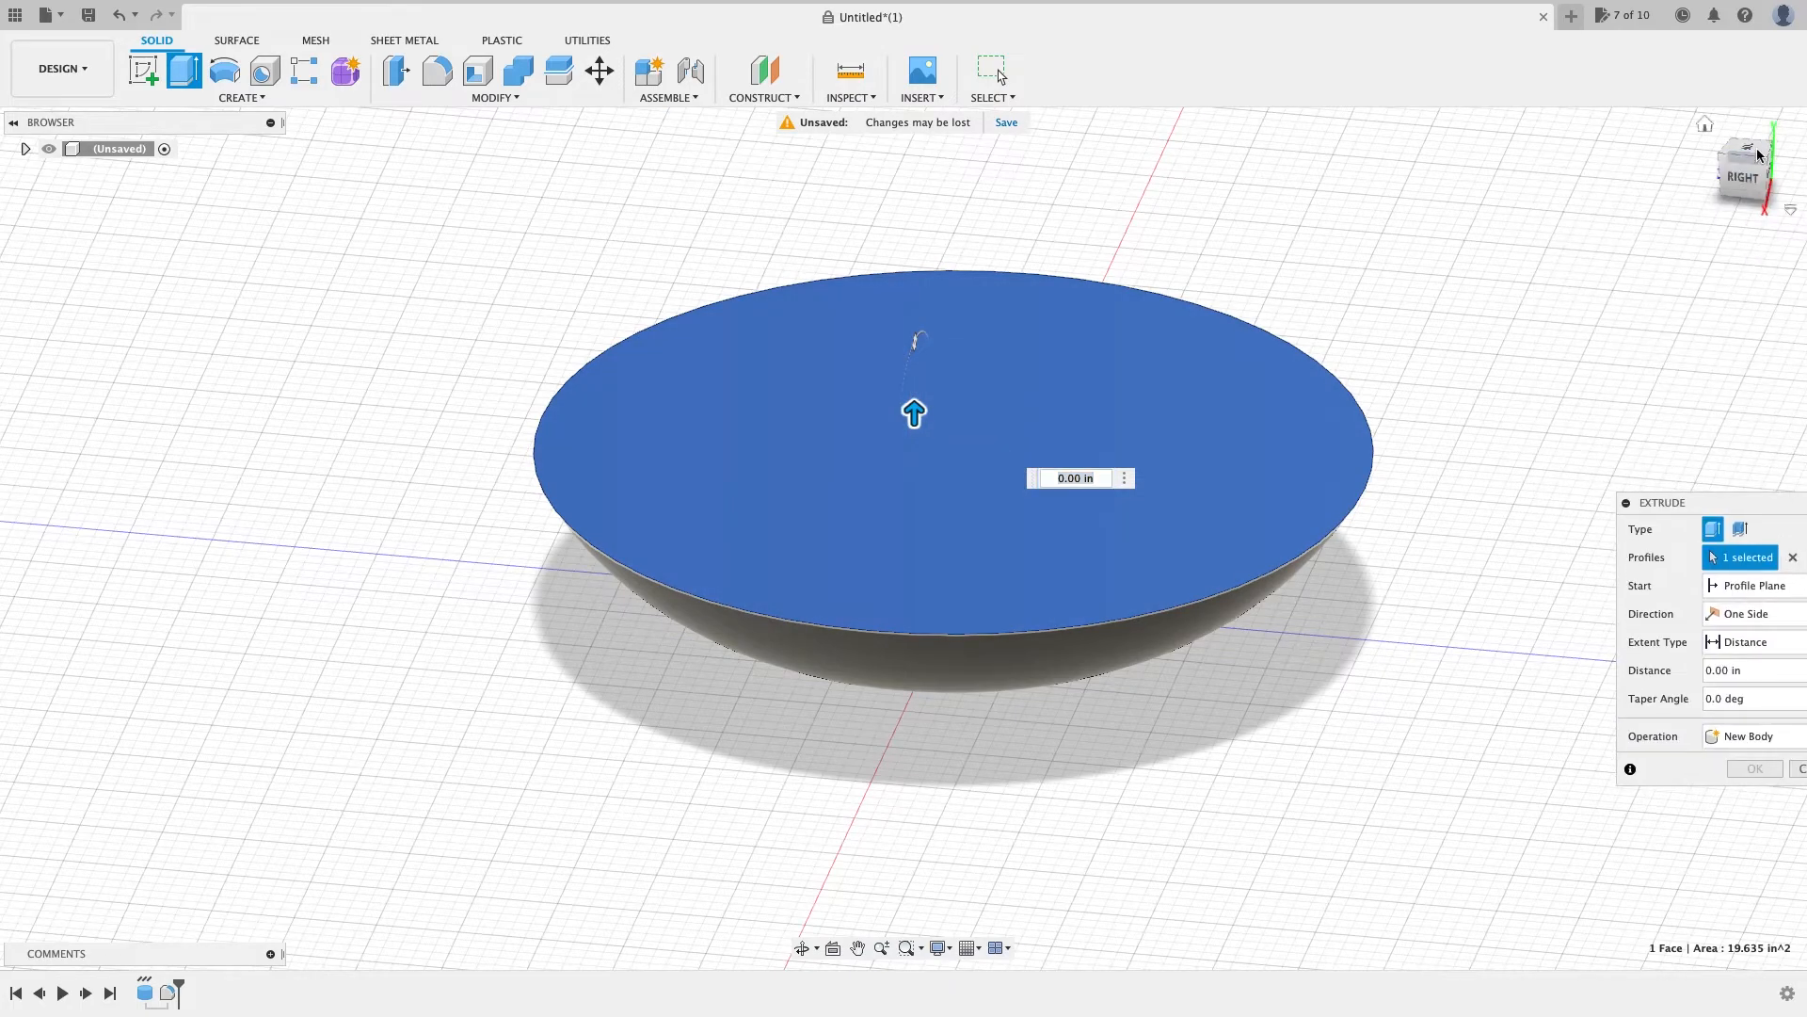
{"action": "left_click", "coordinate": [1744, 184]}
{"action": "left_click_drag", "start_coordinate": [922, 392], "coordinate": [910, 552]}
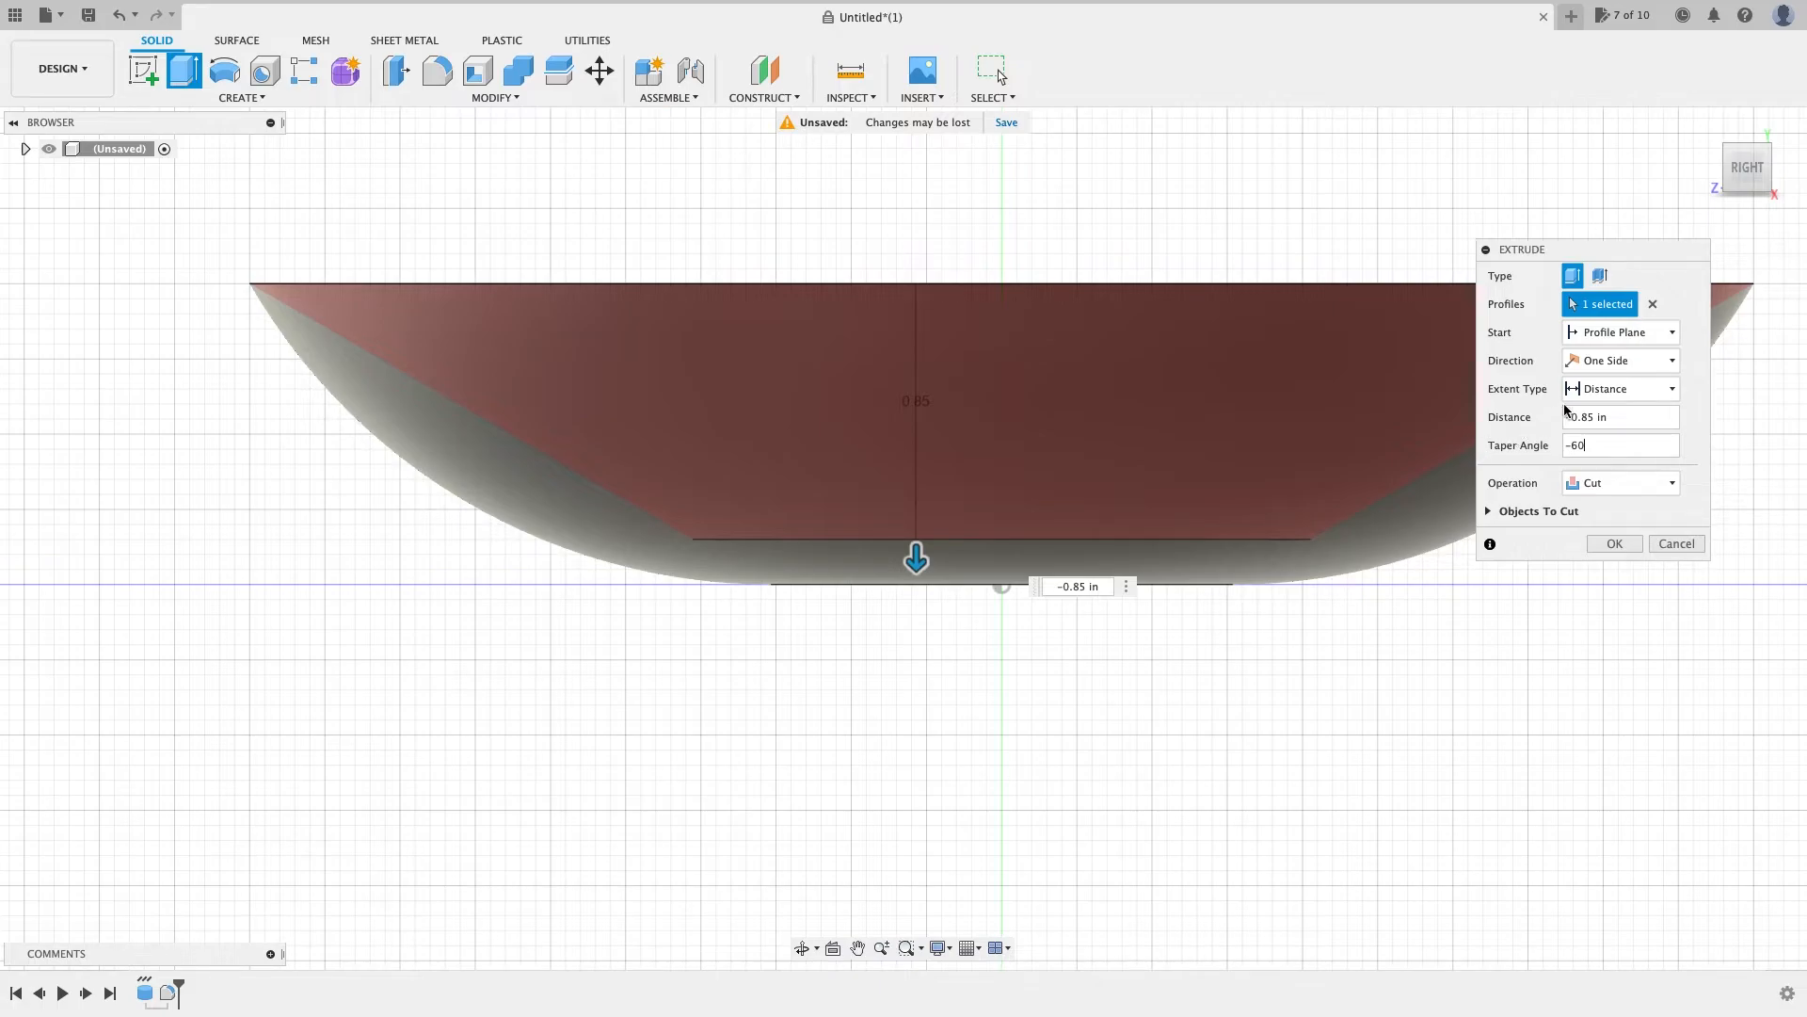
{"action": "left_click", "coordinate": [1621, 362]}
{"action": "left_click", "coordinate": [1616, 386]}
{"action": "left_click", "coordinate": [1489, 513]}
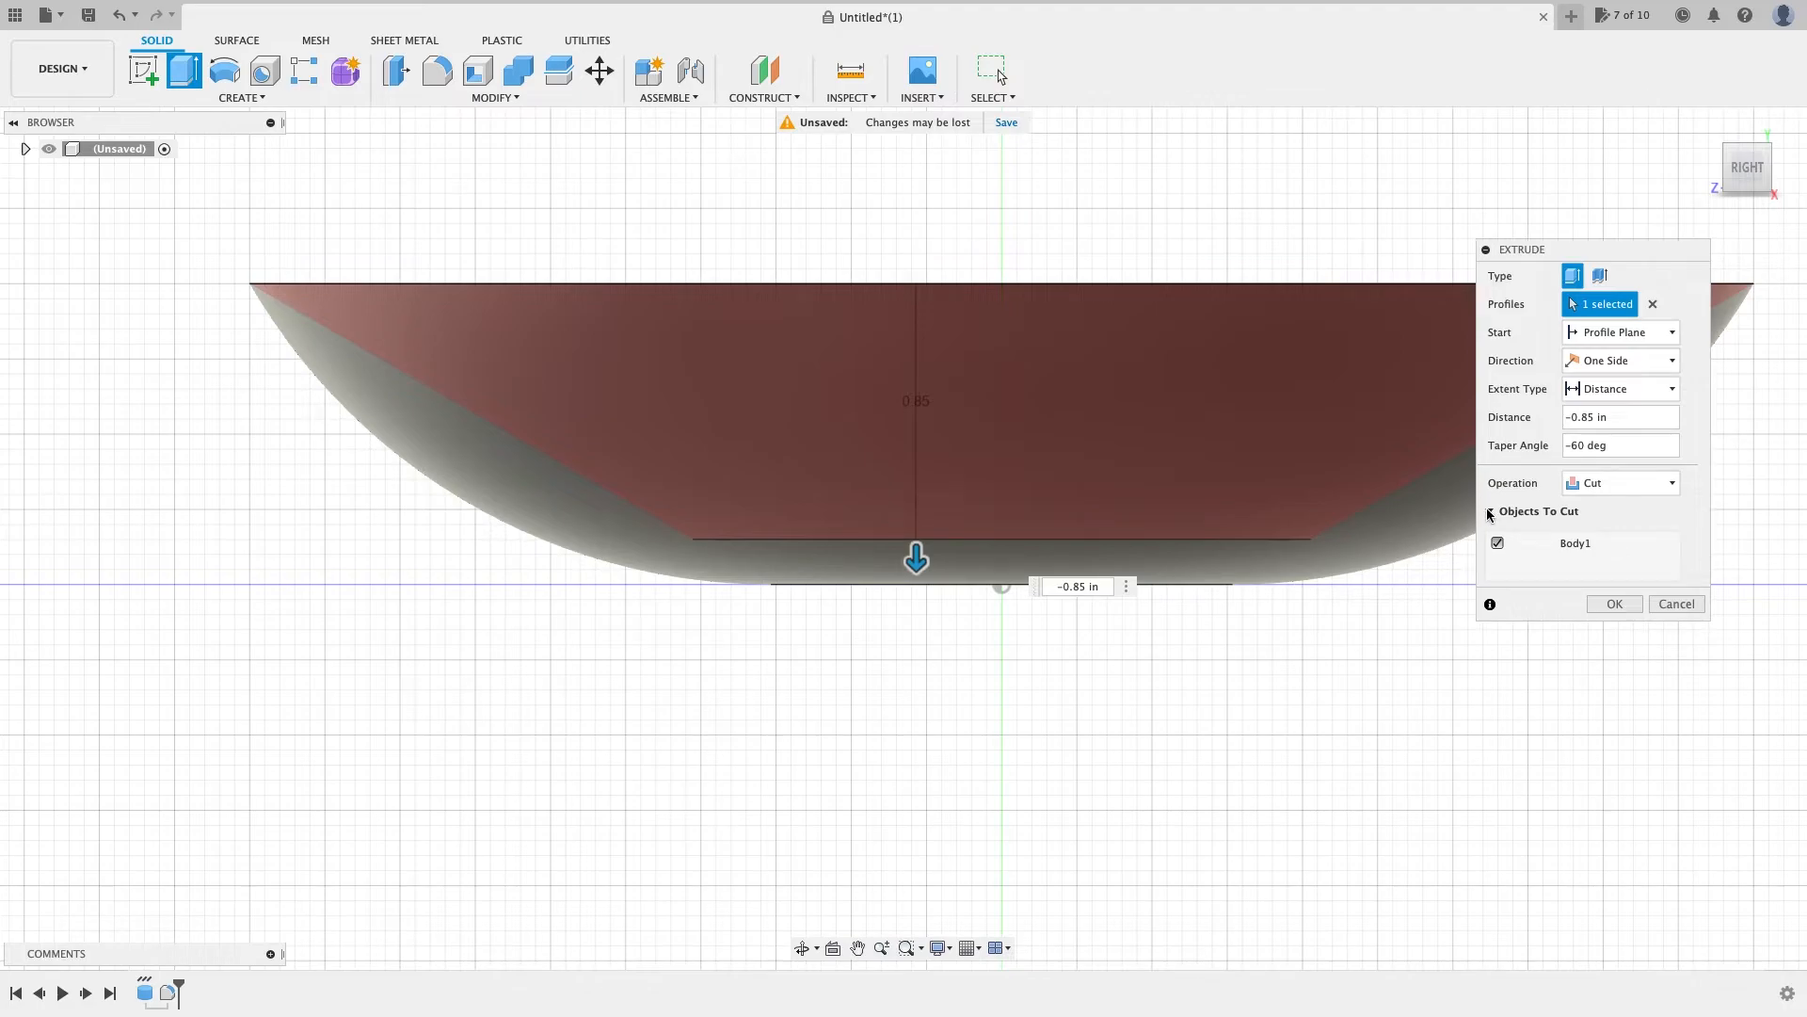
{"action": "left_click", "coordinate": [1489, 514]}
{"action": "left_click", "coordinate": [1615, 544]}
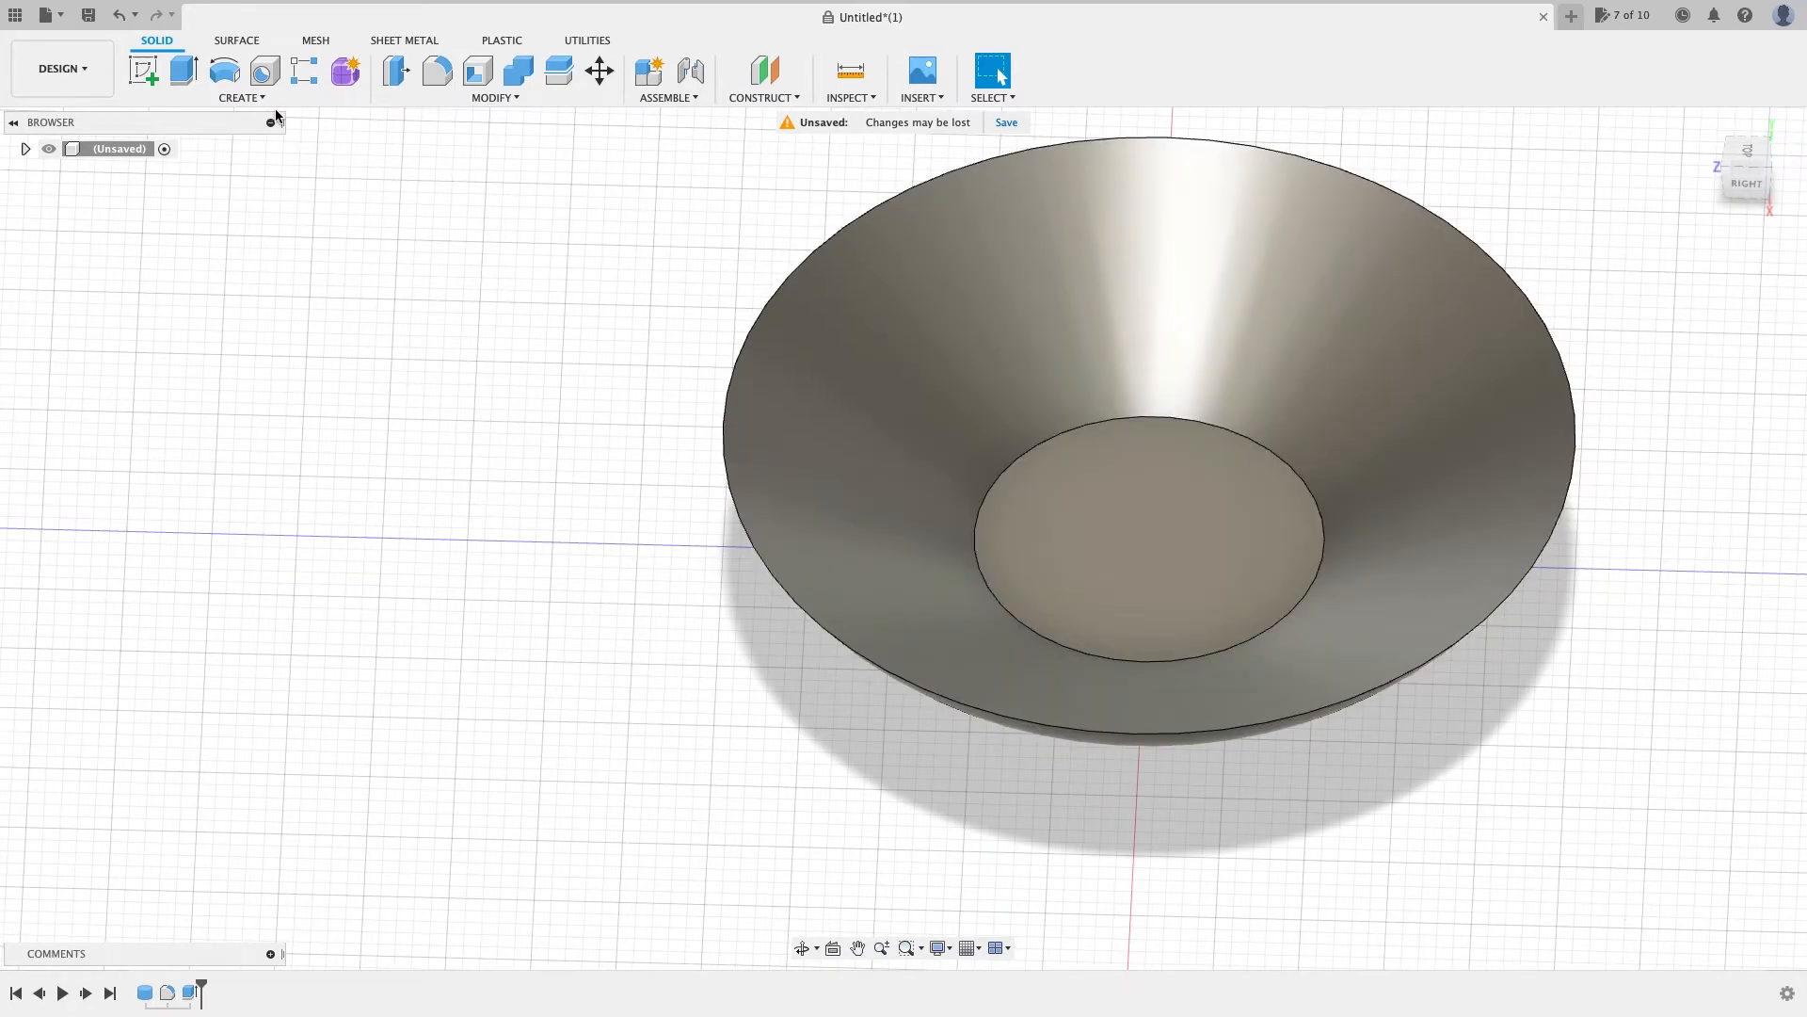
Step: Fillet the circular edge around the cavity floor with a constant radius of about 1.65 in
{"action": "left_click", "coordinate": [436, 73]}
{"action": "left_click", "coordinate": [1088, 428]}
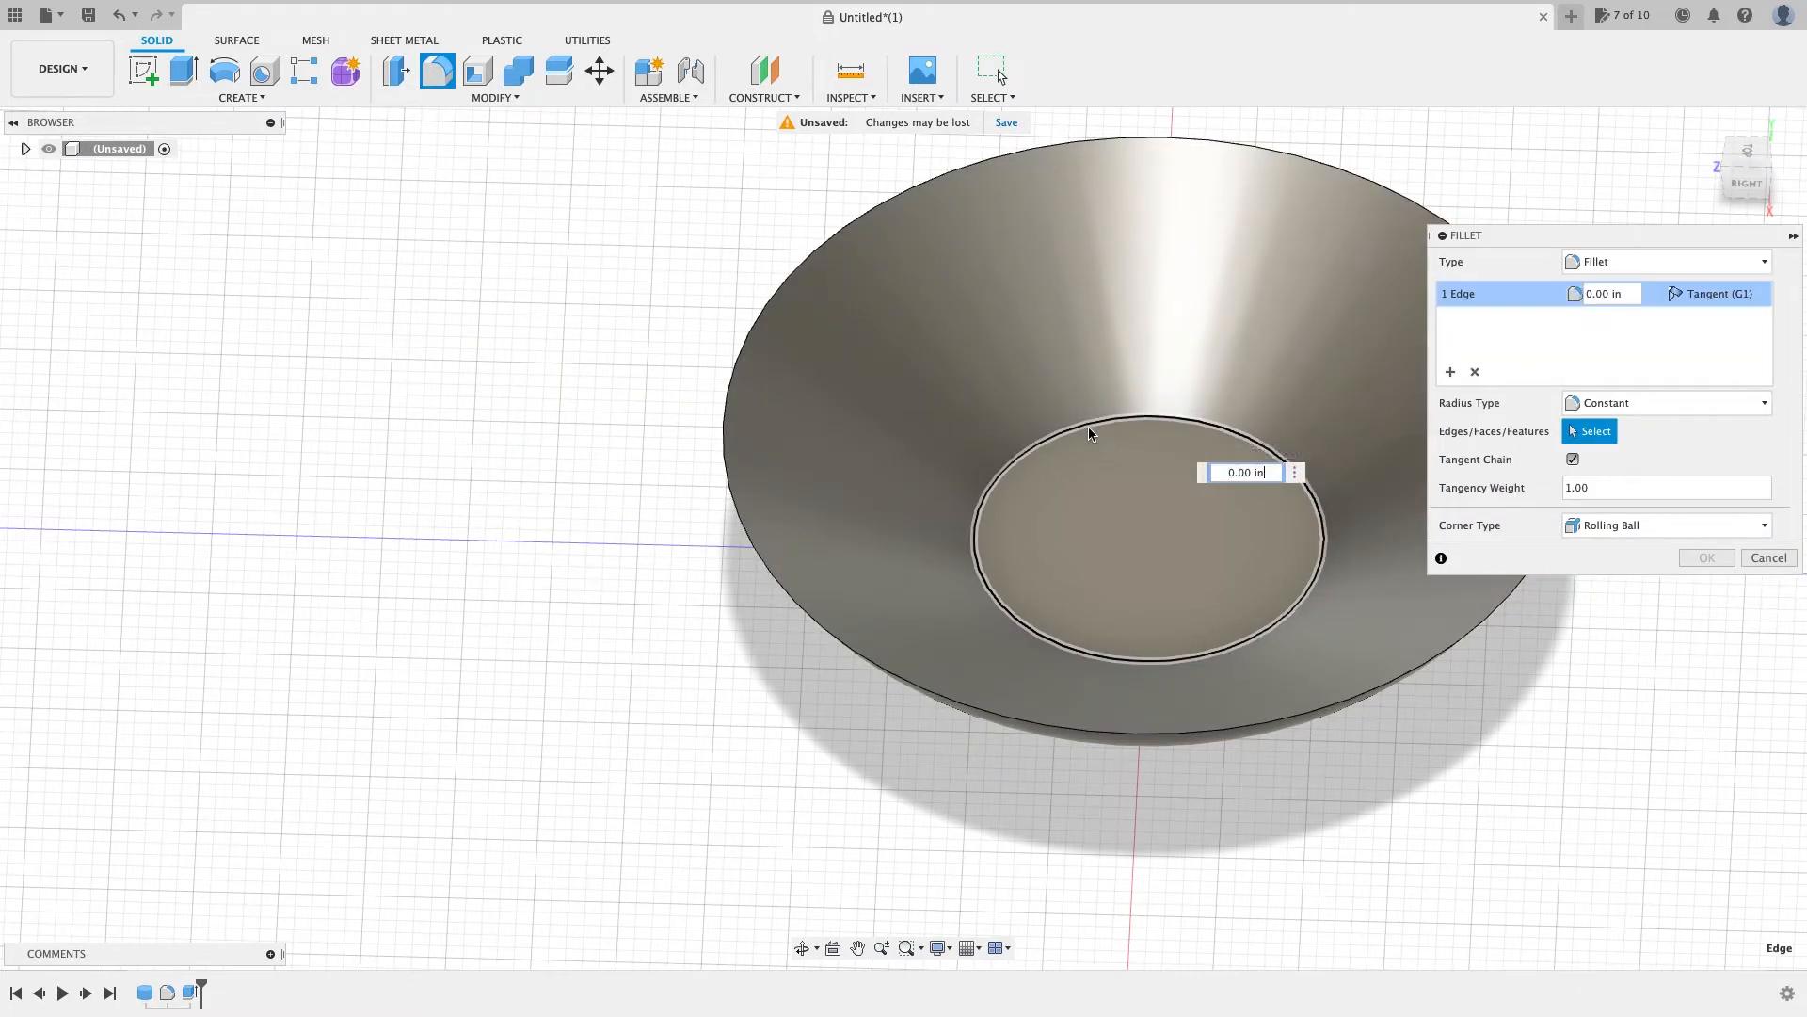
{"action": "left_click_drag", "start_coordinate": [1754, 167], "coordinate": [1751, 132]}
{"action": "left_click_drag", "start_coordinate": [1598, 234], "coordinate": [1798, 397]}
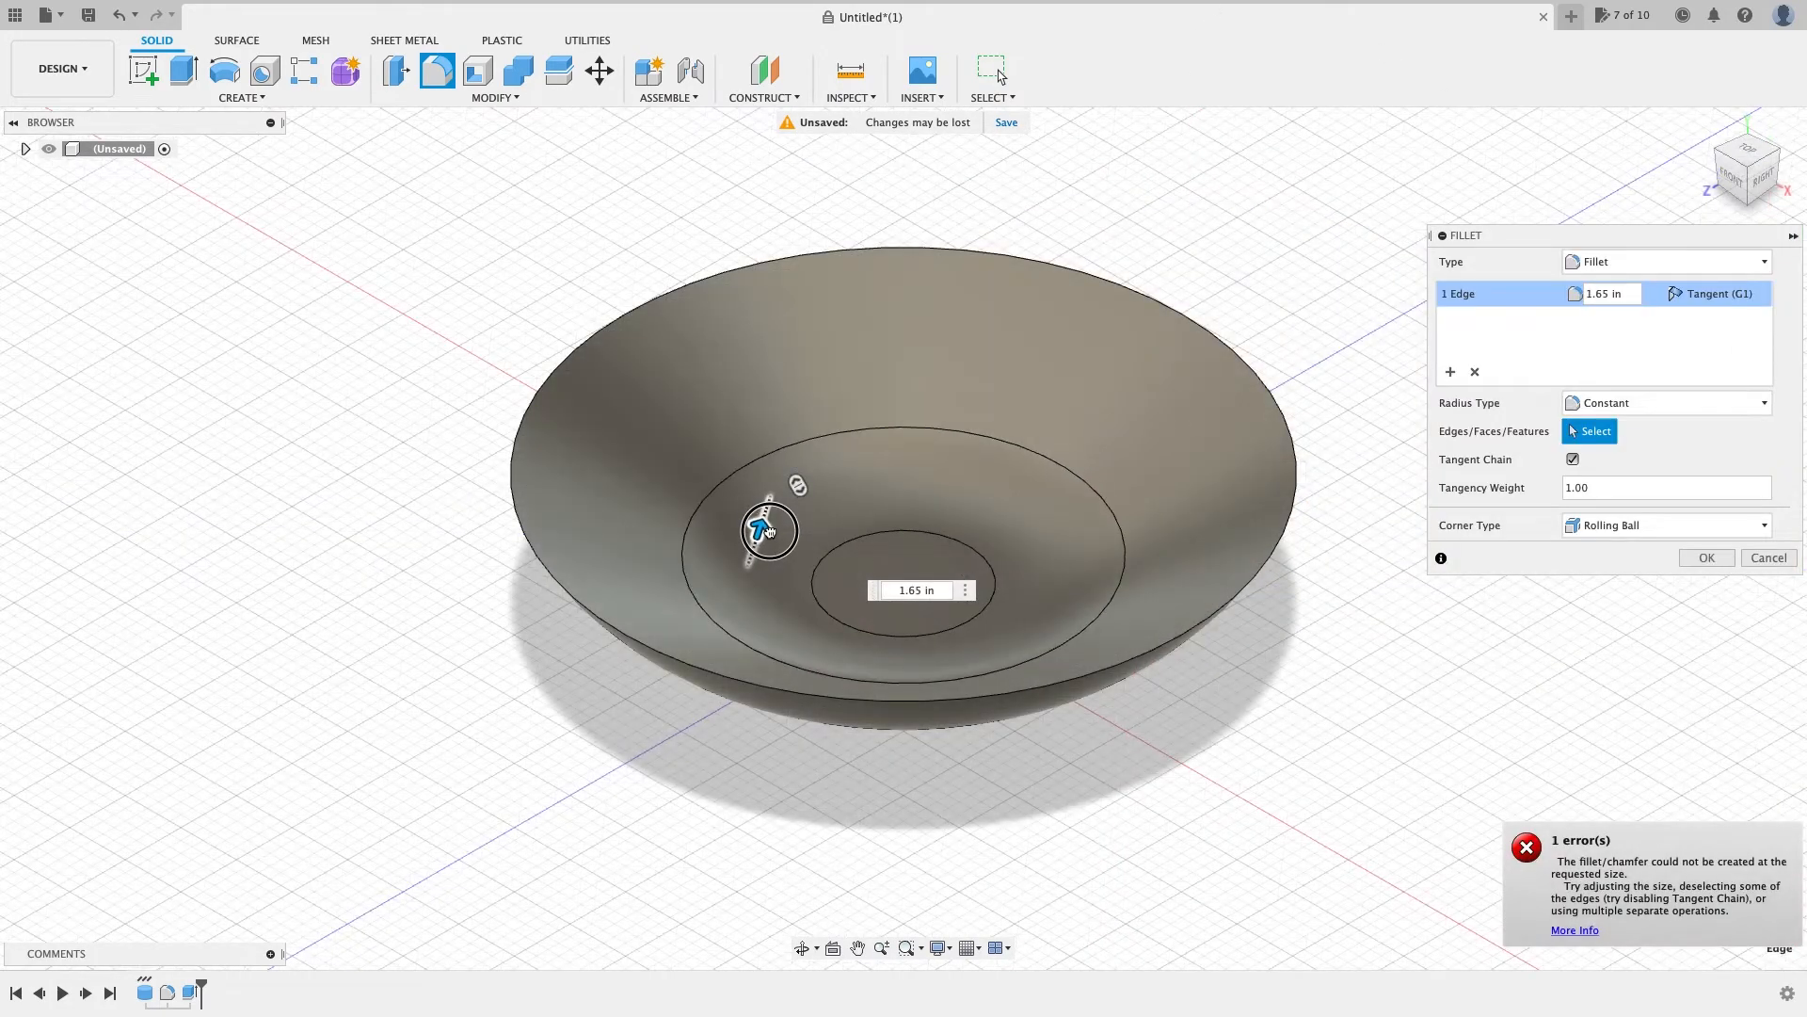
{"action": "left_click_drag", "start_coordinate": [766, 517], "coordinate": [756, 517]}
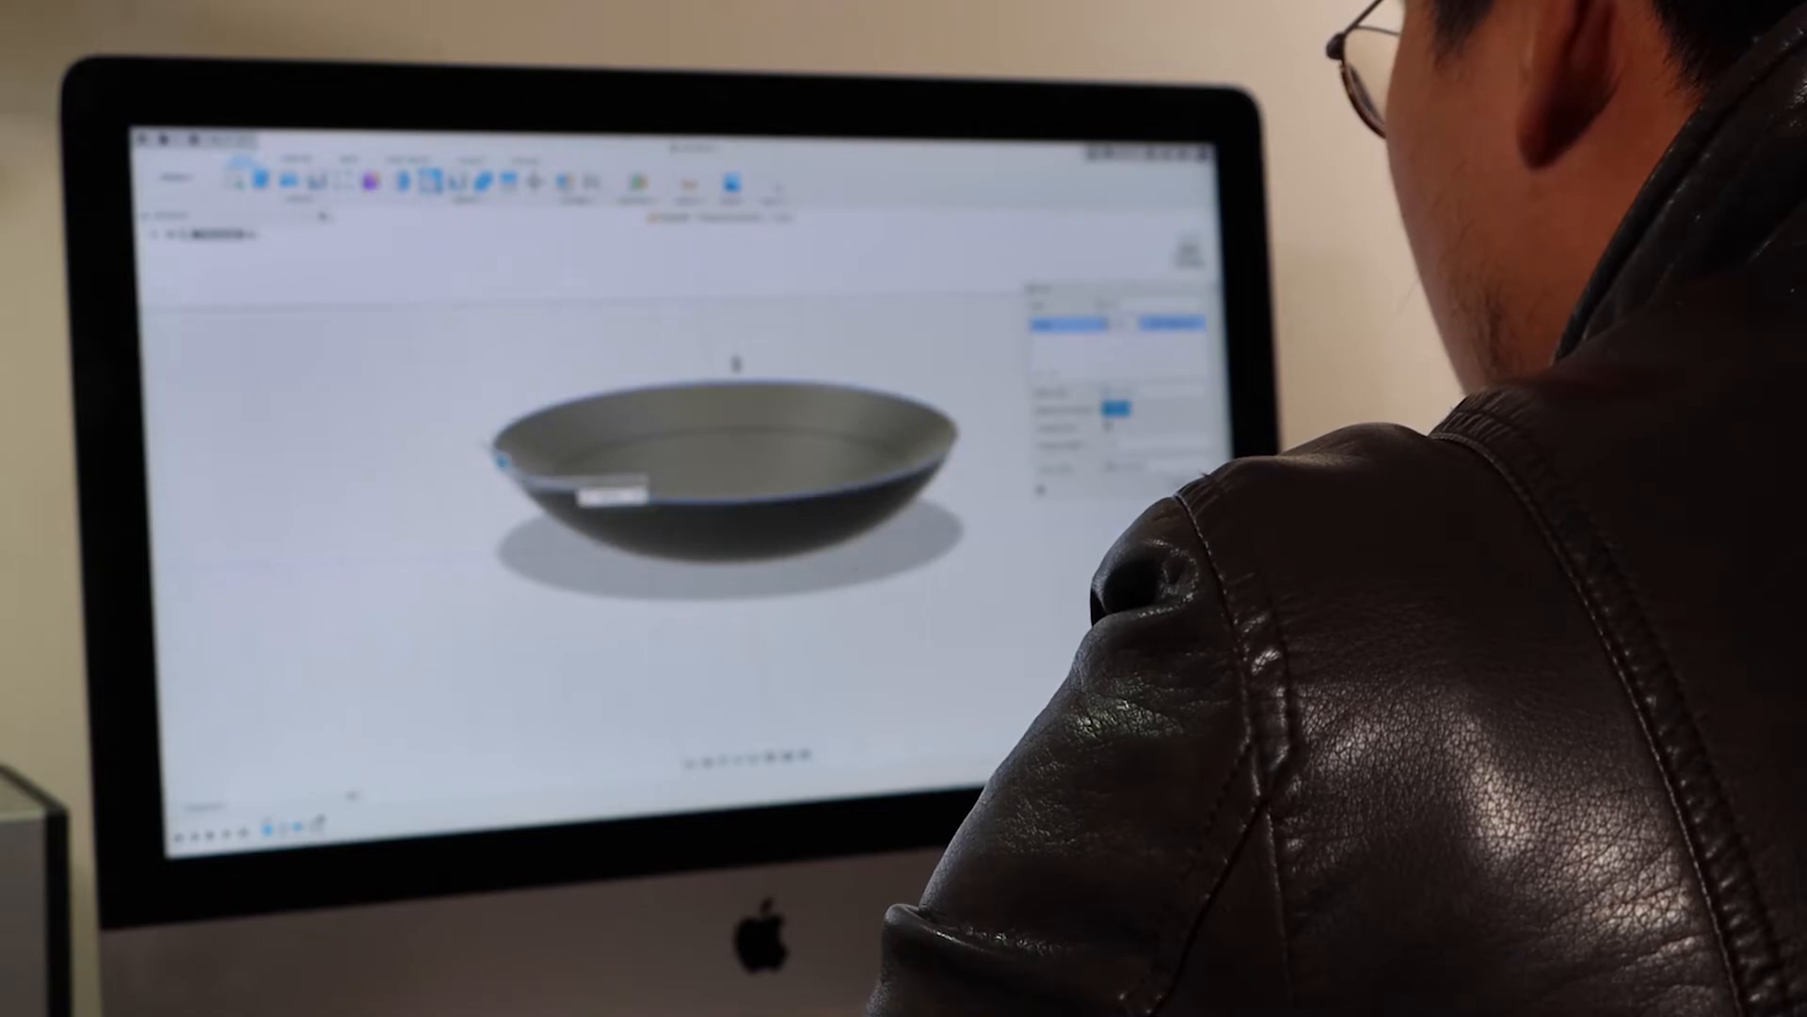
Step: Fillet the bowl's upper rim edge to round it off
{"action": "middle_click_drag", "start_coordinate": [735, 476], "coordinate": [563, 471], "text": "shift"}
{"action": "middle_click_drag", "start_coordinate": [560, 395], "coordinate": [546, 419], "text": "shift"}
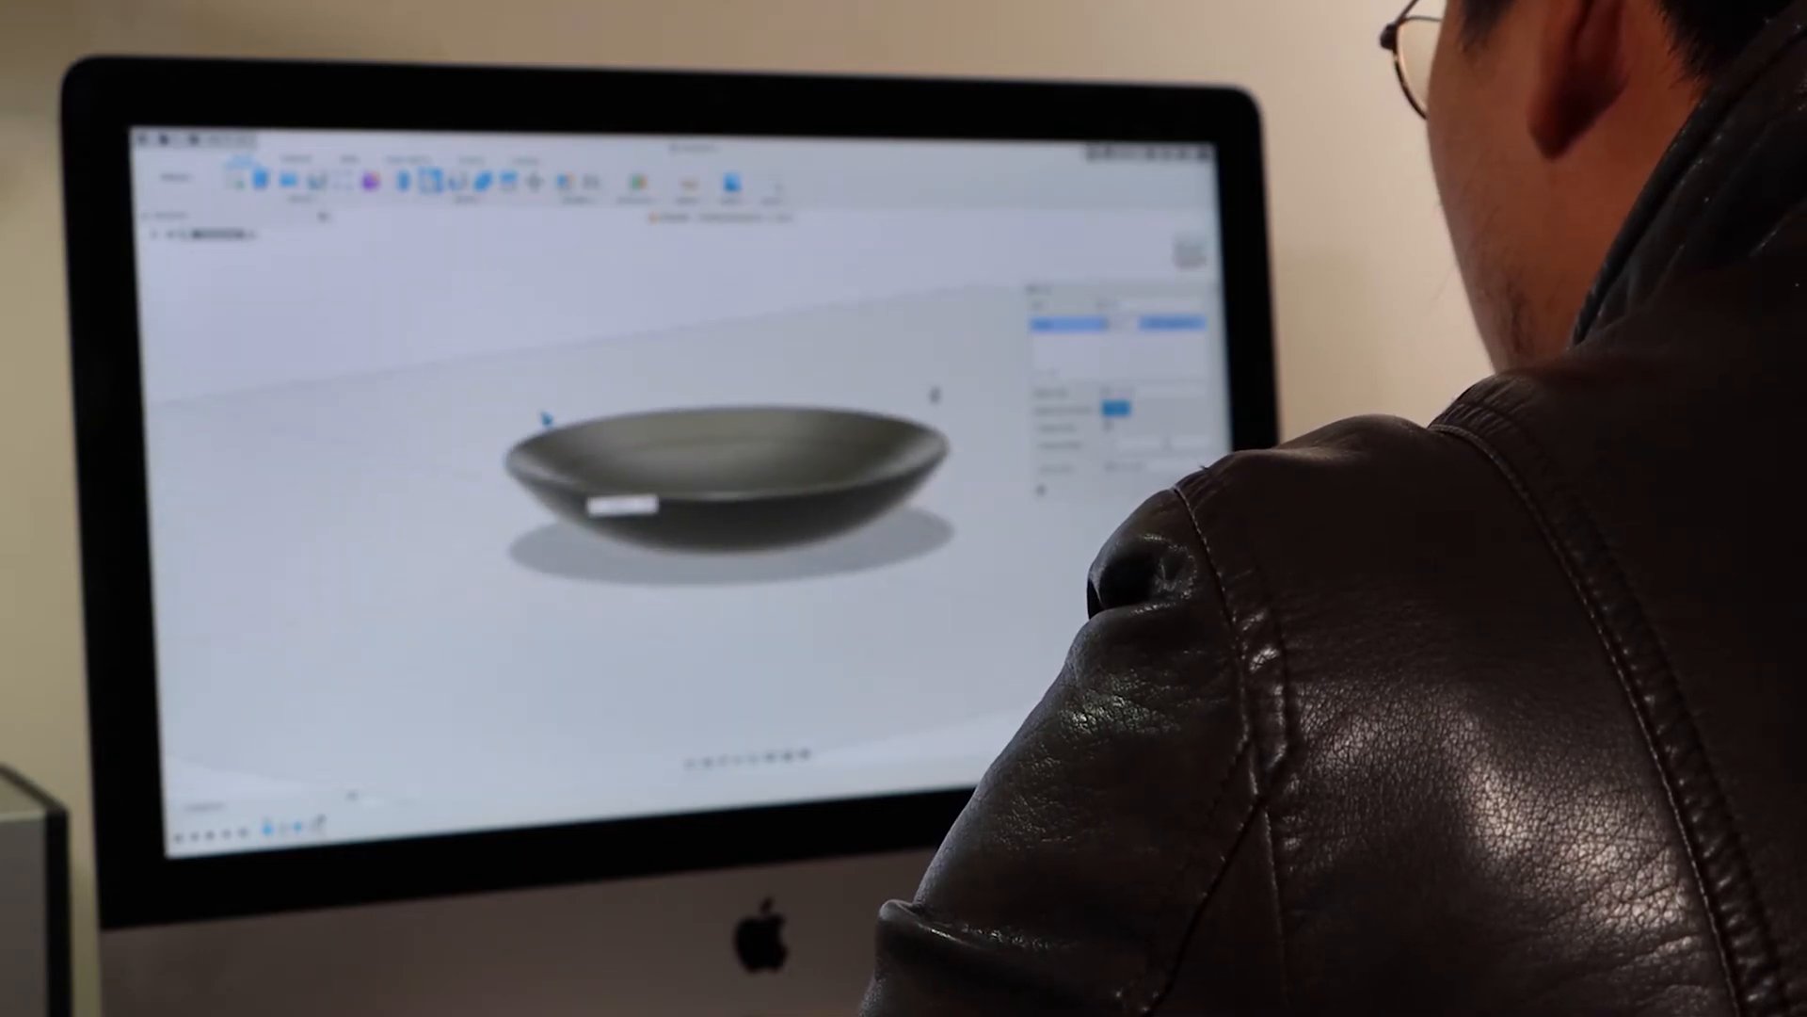
{"action": "key", "text": "Return"}
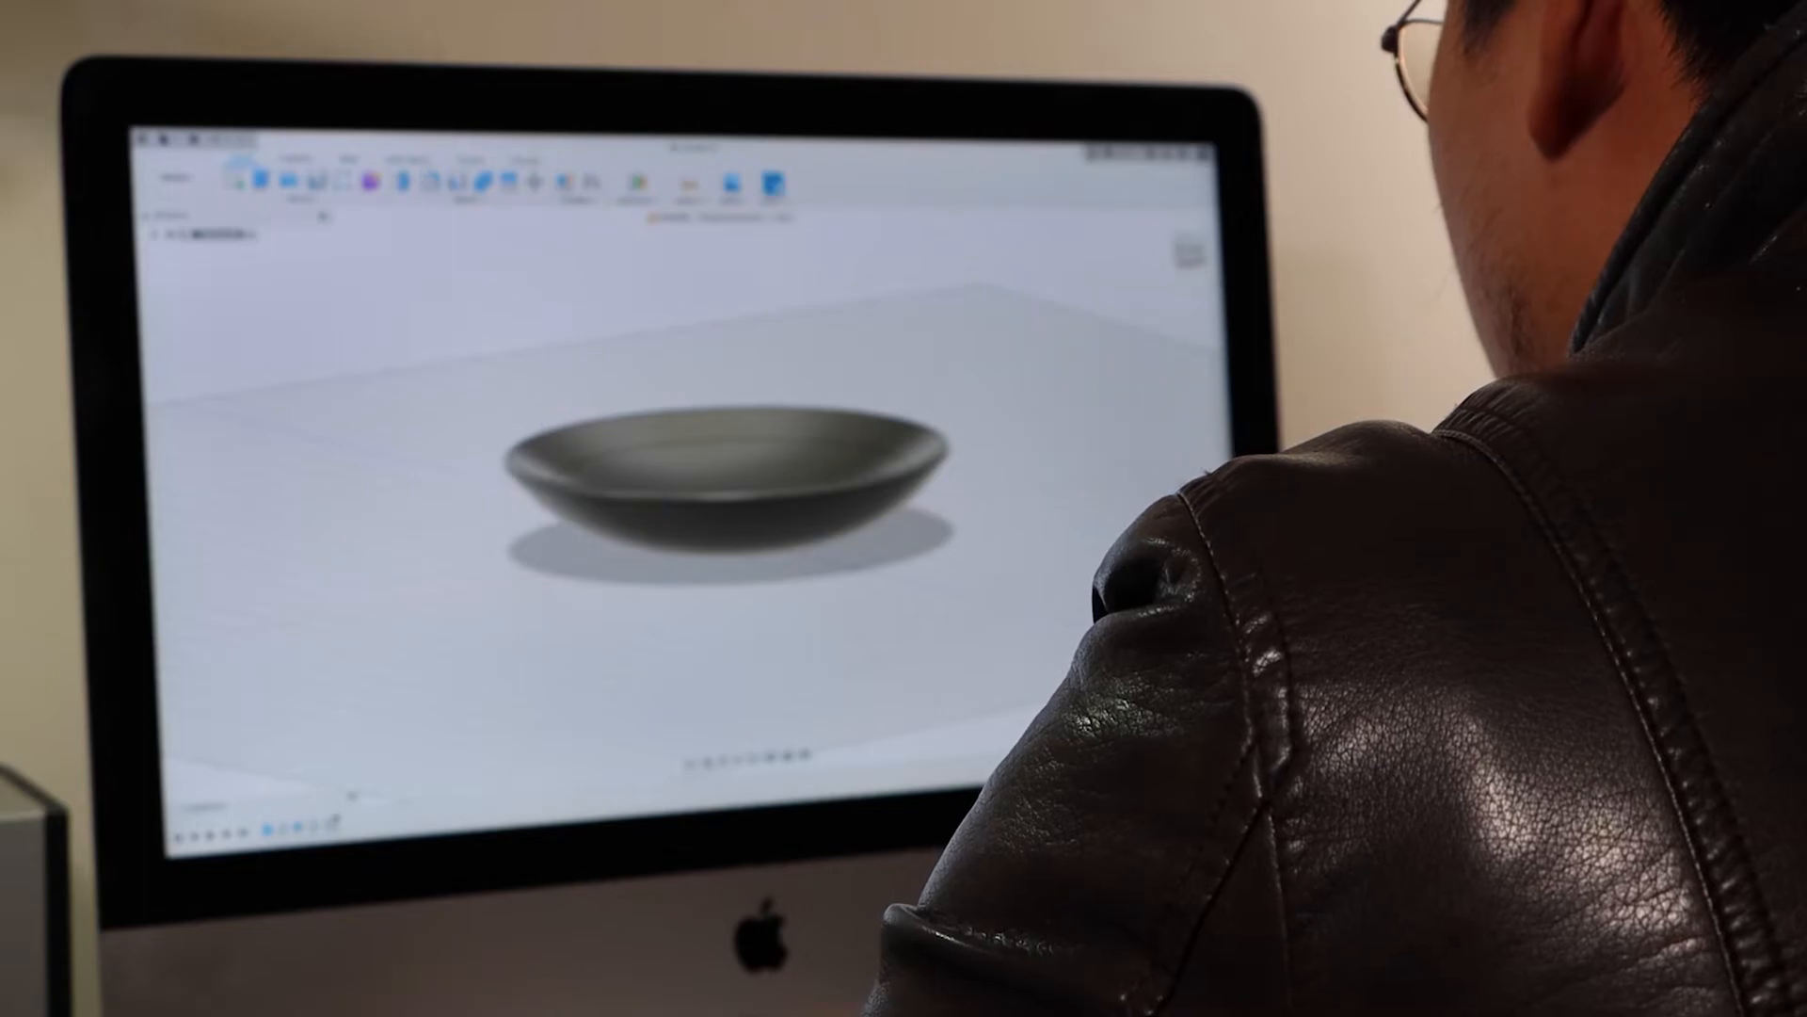
{"action": "scroll", "coordinate": [791, 517], "scroll_direction": "down", "scroll_amount": 2}
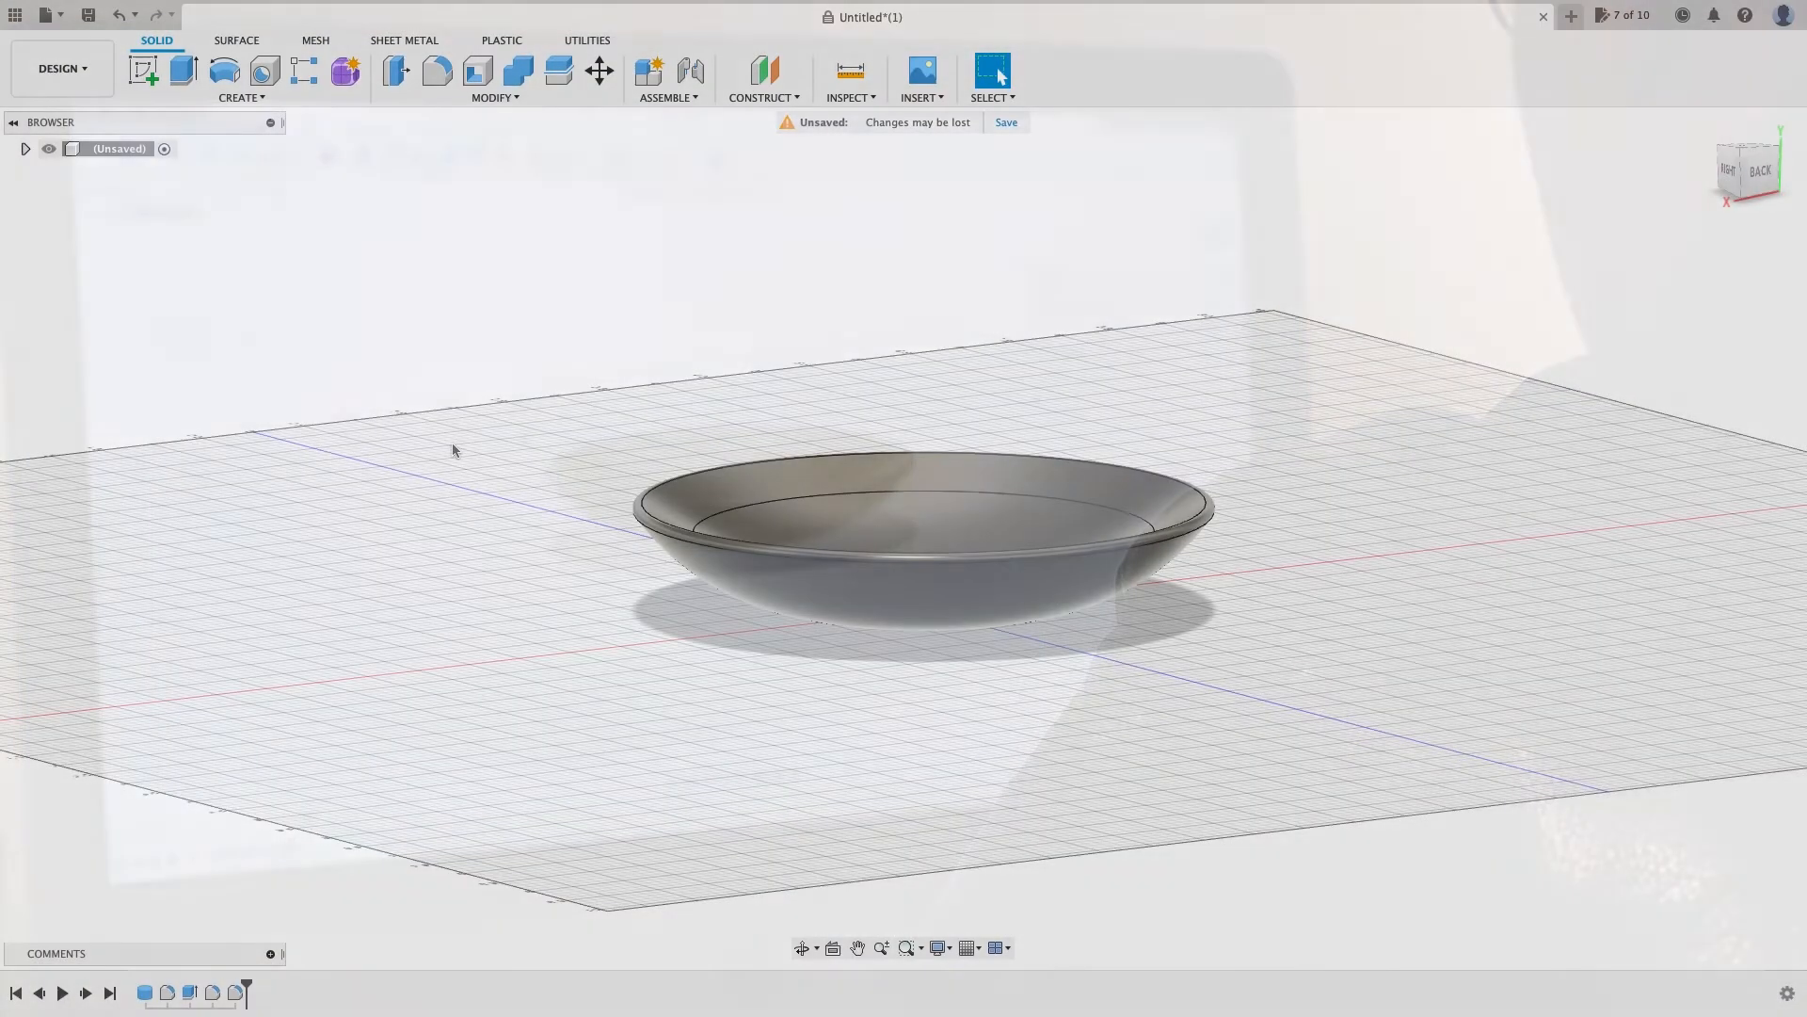
Step: Open the Appearance settings and apply the Glass - Window appearance to the bowl
{"action": "key", "text": "a"}
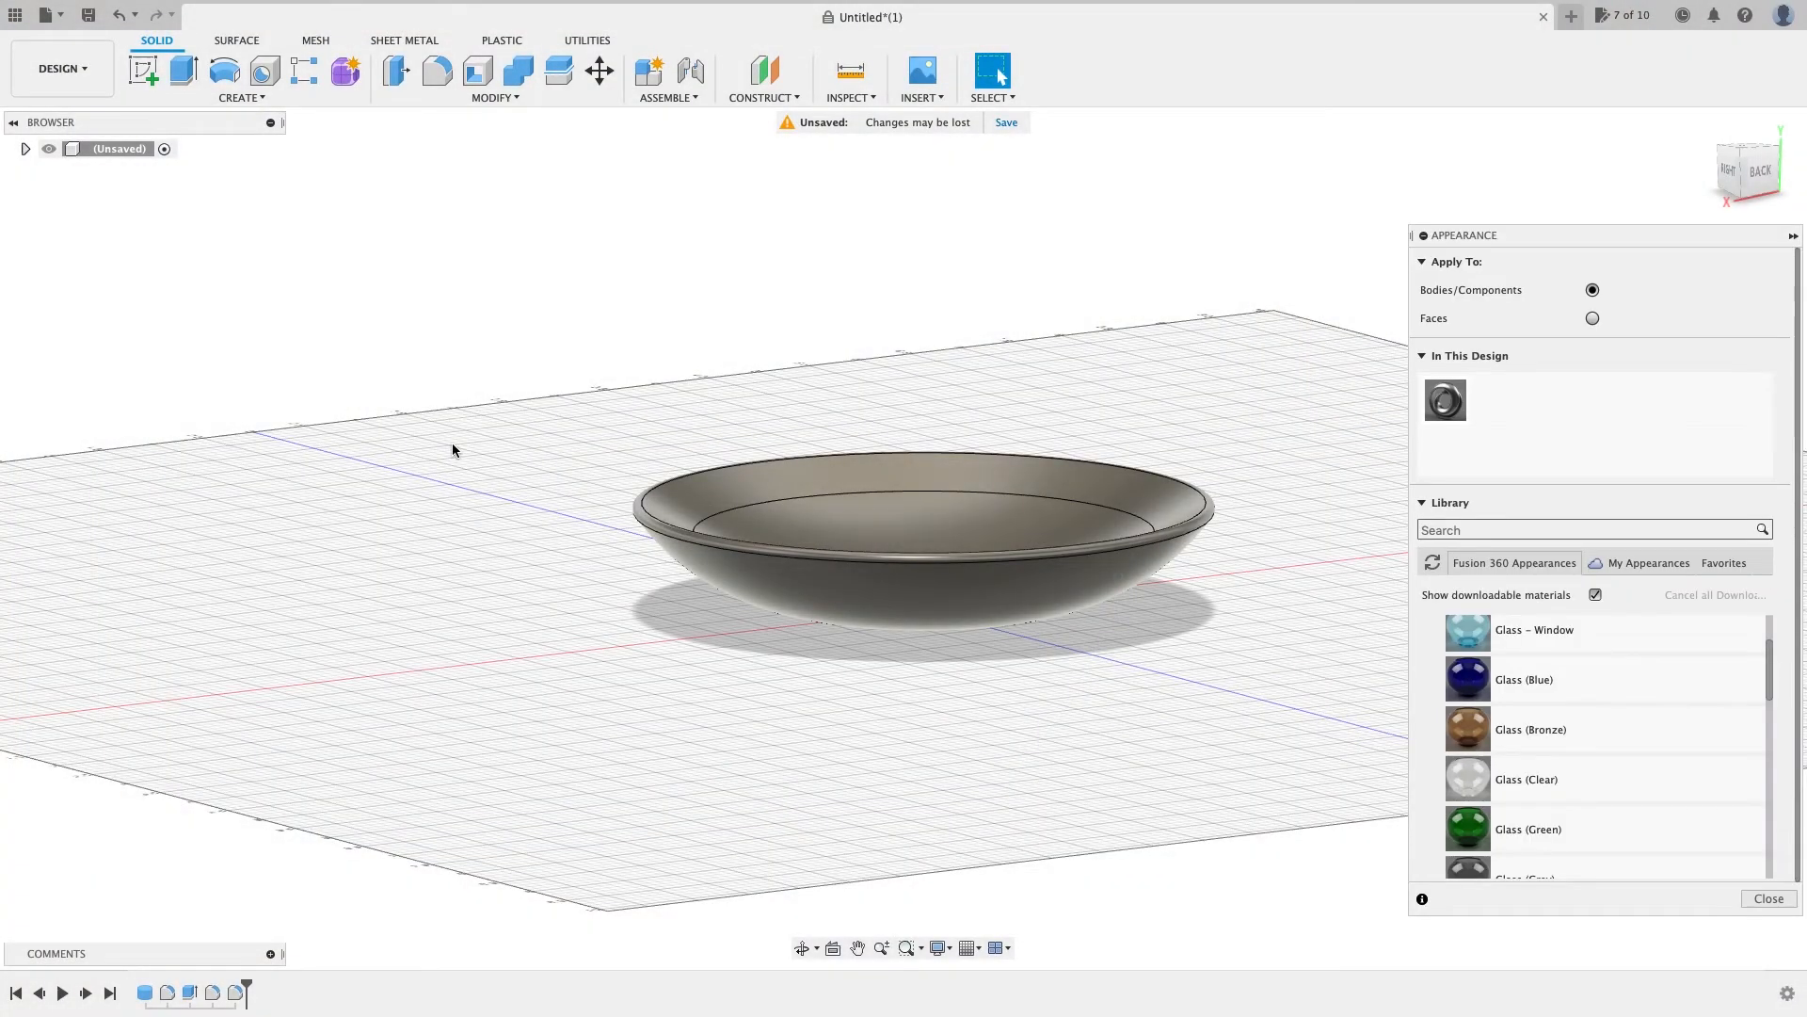
{"action": "left_click", "coordinate": [1422, 356]}
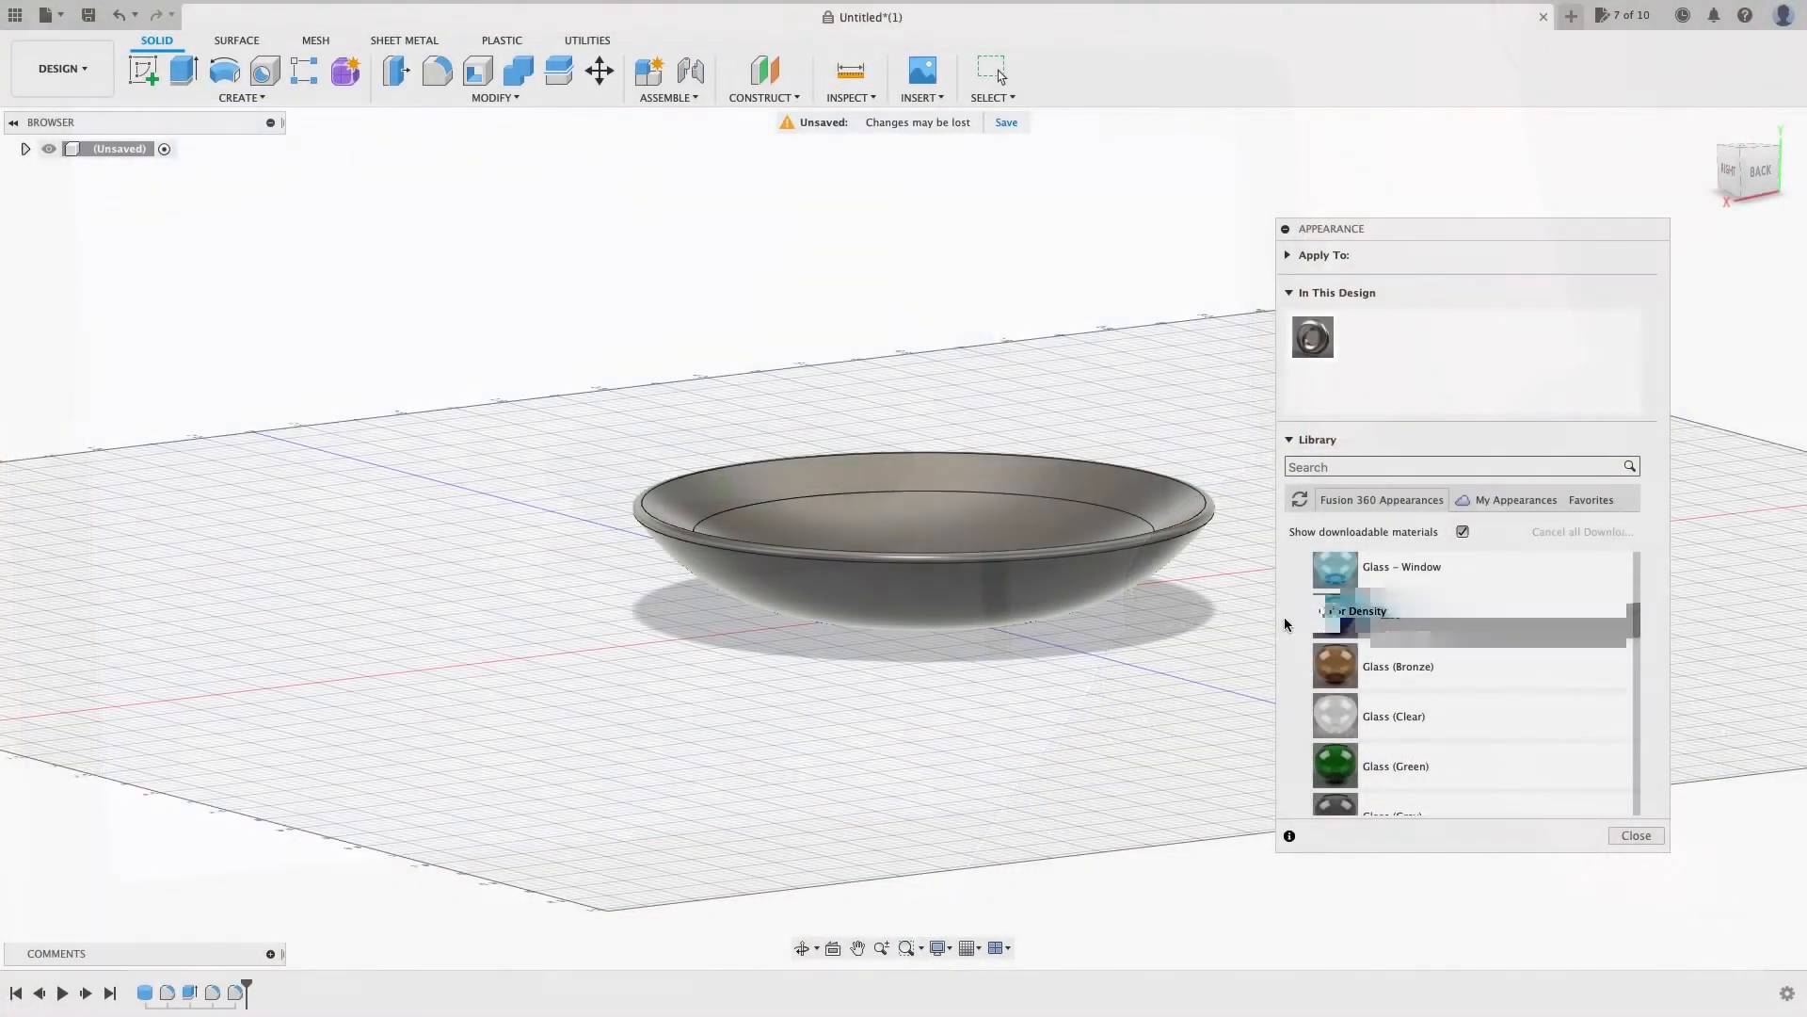
{"action": "scroll", "coordinate": [1404, 720], "scroll_direction": "up", "scroll_amount": 2}
{"action": "left_click_drag", "start_coordinate": [1419, 682], "coordinate": [948, 517]}
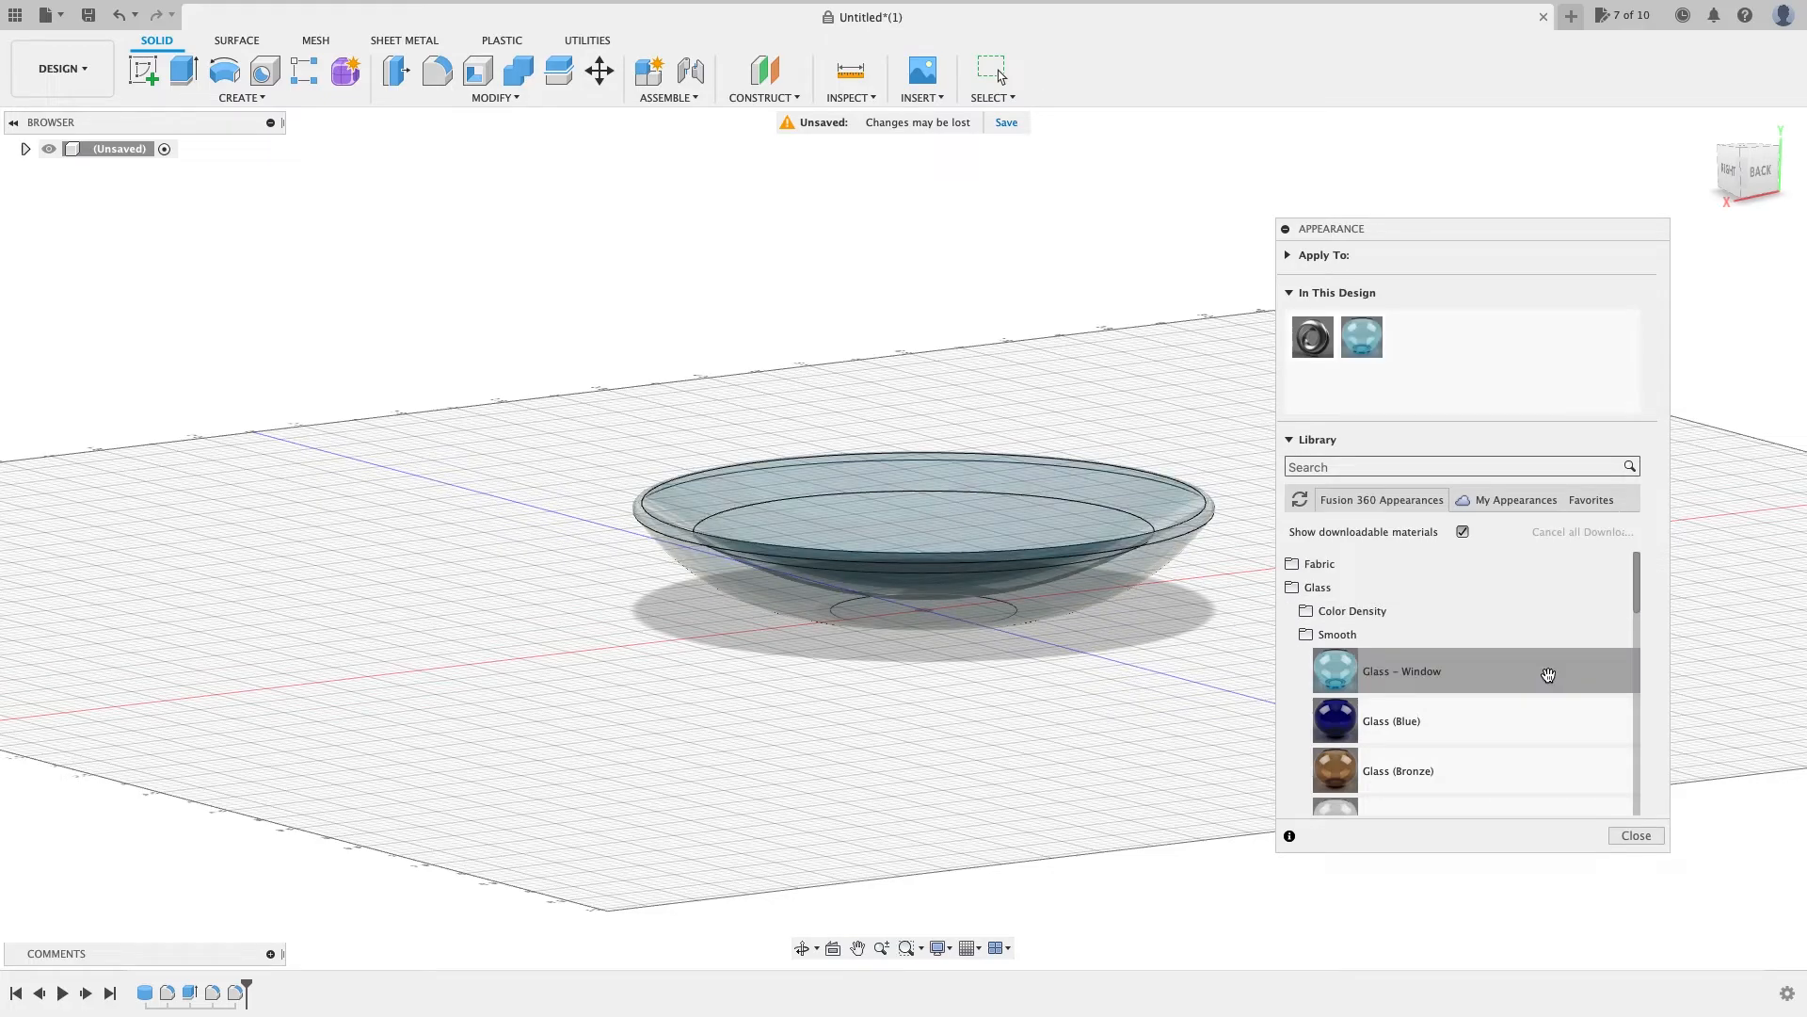
Step: Apply the textured Glass - Frosted Light appearance to the bowl
{"action": "left_click_drag", "start_coordinate": [1748, 176], "coordinate": [1741, 146]}
{"action": "scroll", "coordinate": [1458, 666], "scroll_direction": "down", "scroll_amount": 8}
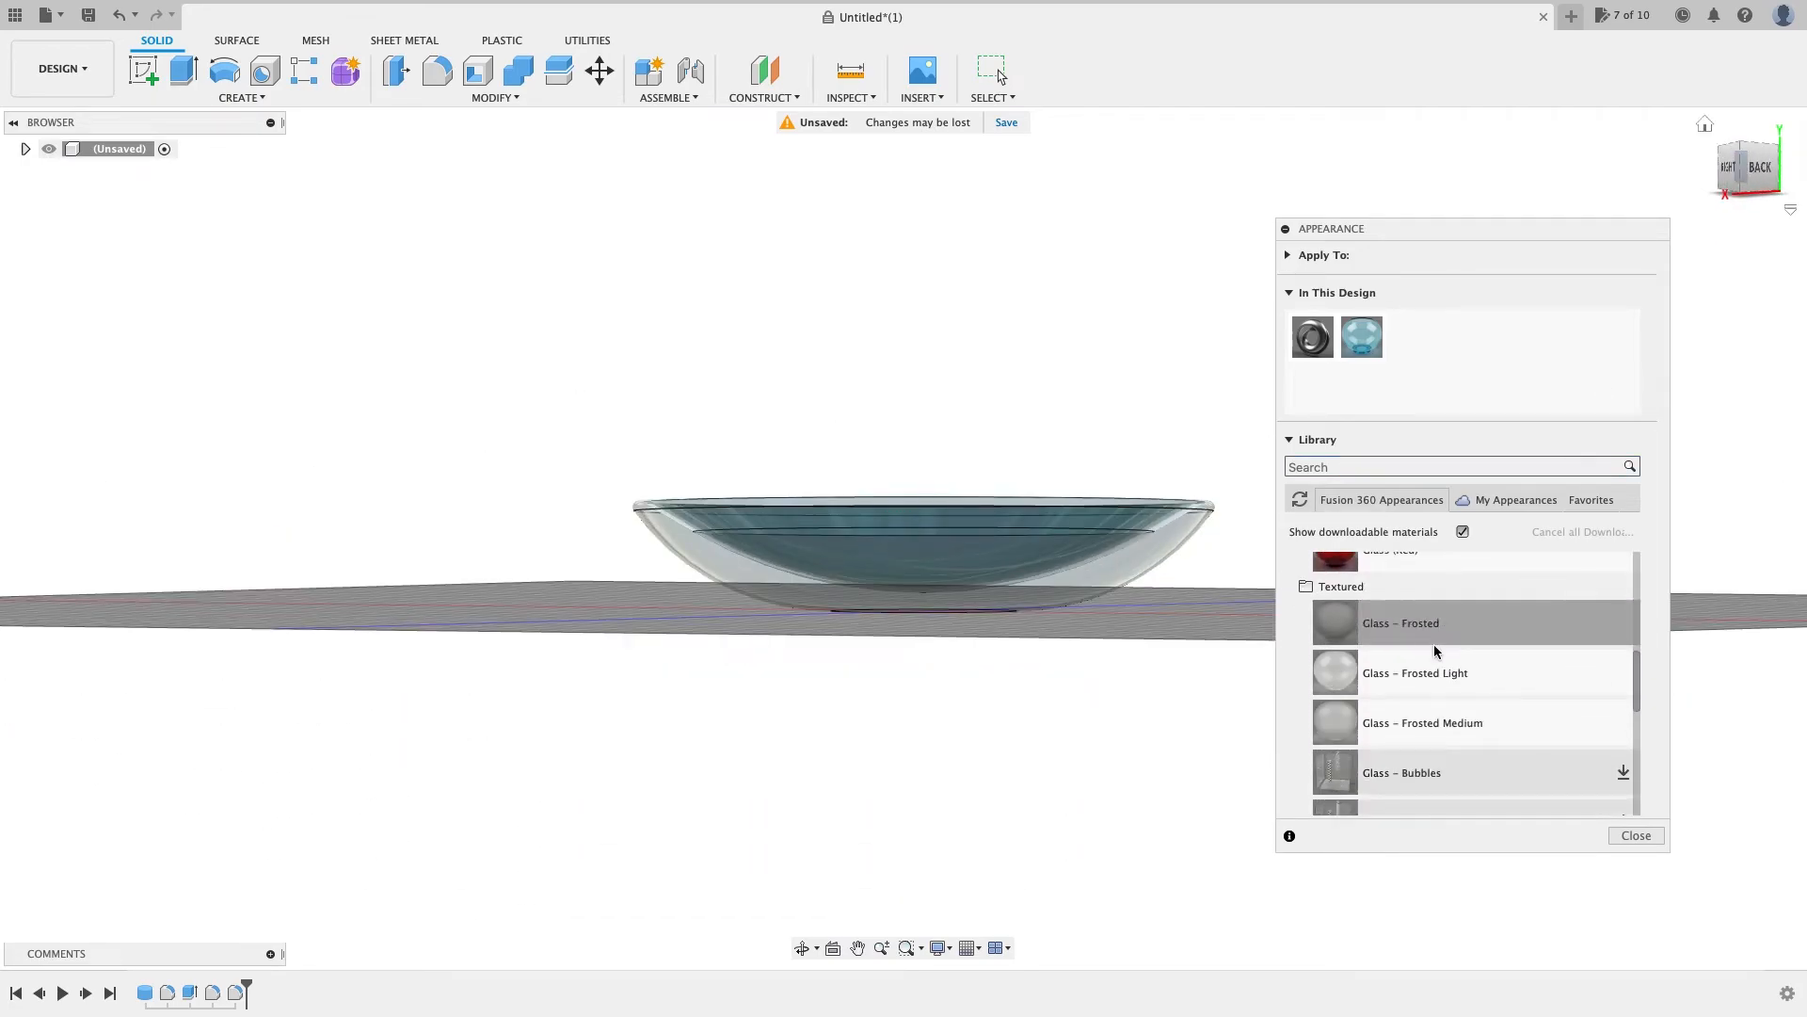
{"action": "left_click_drag", "start_coordinate": [1426, 686], "coordinate": [881, 555]}
{"action": "mouse_move", "coordinate": [1791, 190]}
{"action": "left_mouse_down"}
{"action": "mouse_move", "coordinate": [1755, 202]}
{"action": "mouse_move", "coordinate": [1756, 234]}
{"action": "mouse_move", "coordinate": [1756, 189]}
{"action": "left_mouse_up"}
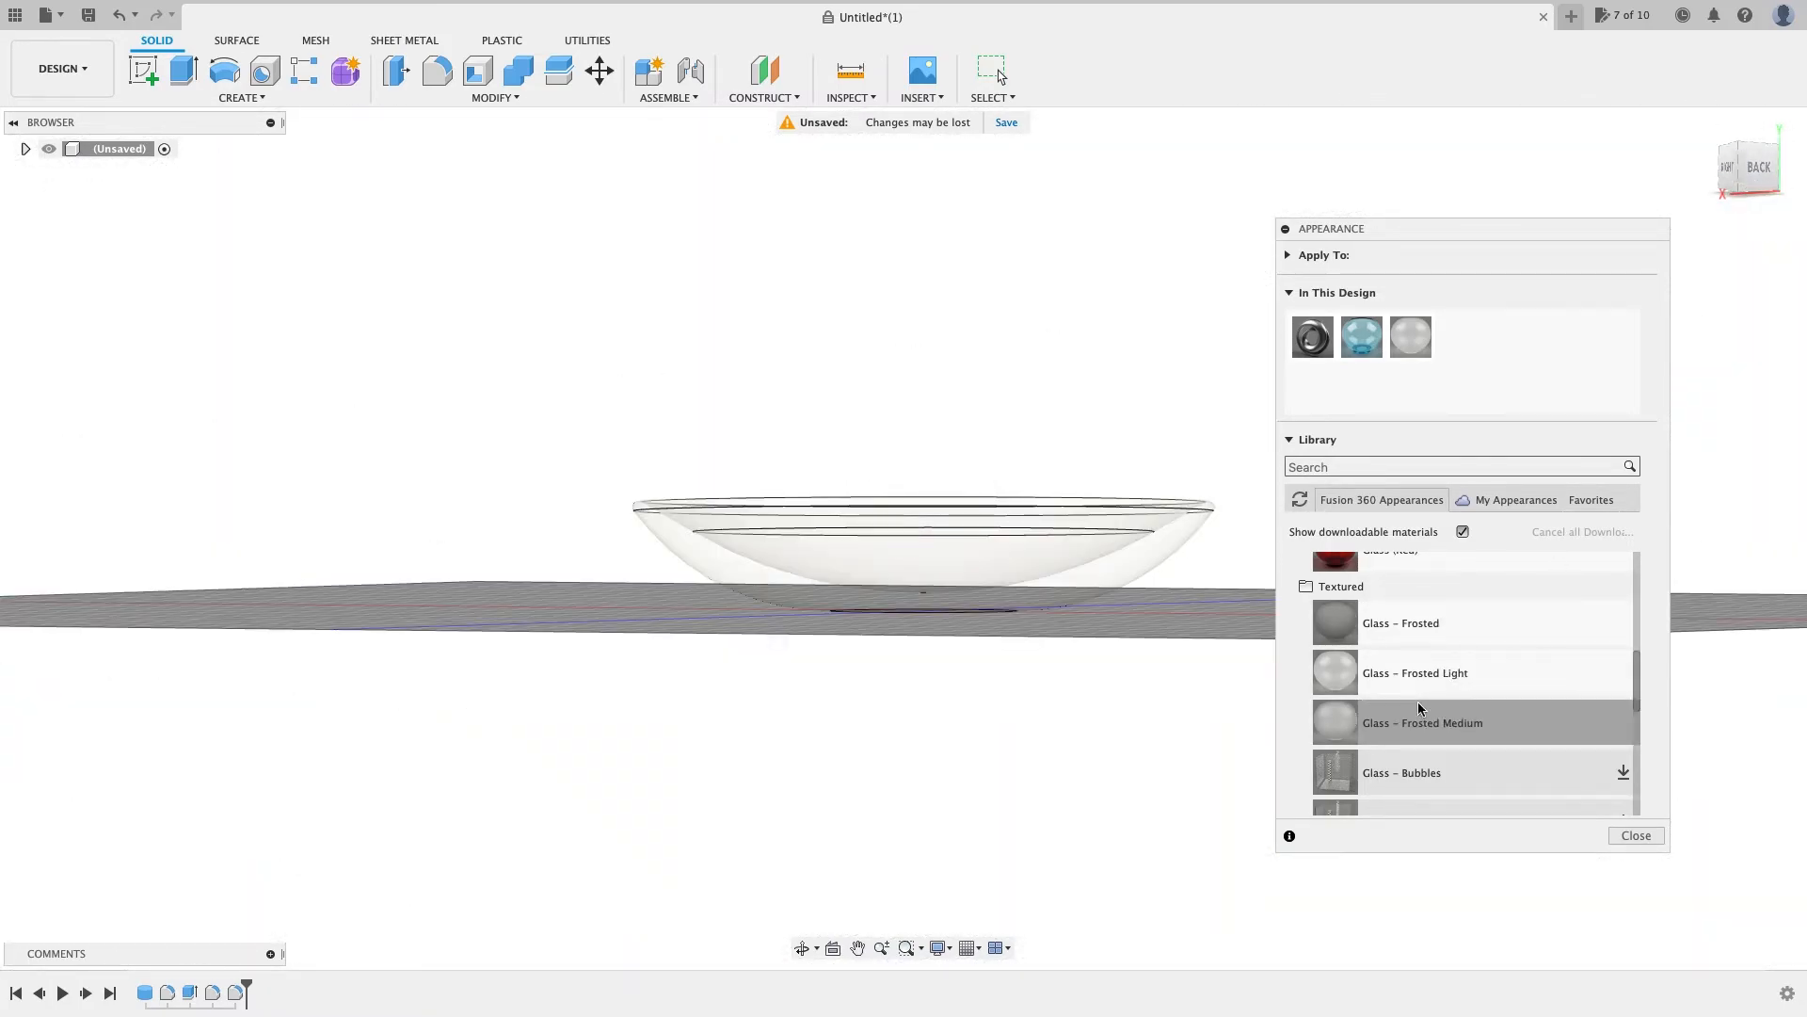
Step: Apply a white plastic appearance from the library's Plastic category to the bowl
{"action": "scroll", "coordinate": [1422, 696], "scroll_direction": "down", "scroll_amount": 5}
{"action": "scroll", "coordinate": [1440, 670], "scroll_direction": "down", "scroll_amount": 2}
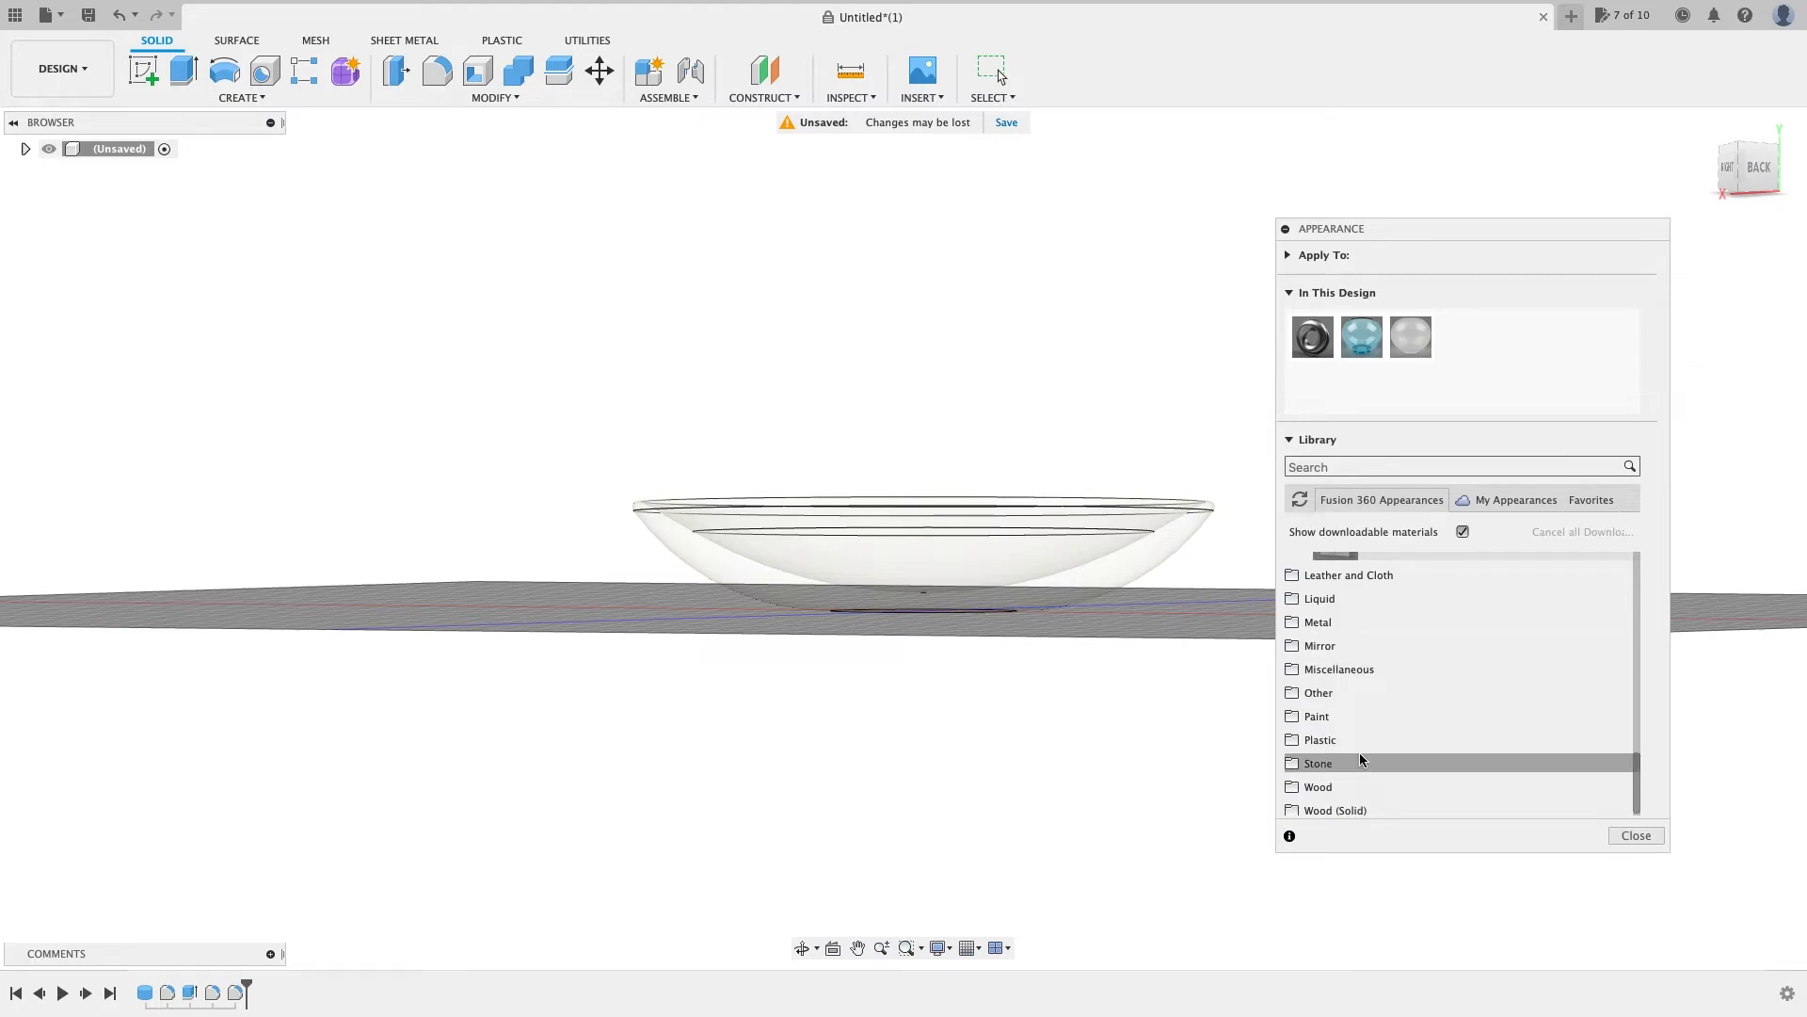
{"action": "scroll", "coordinate": [1360, 759], "scroll_direction": "down", "scroll_amount": 1}
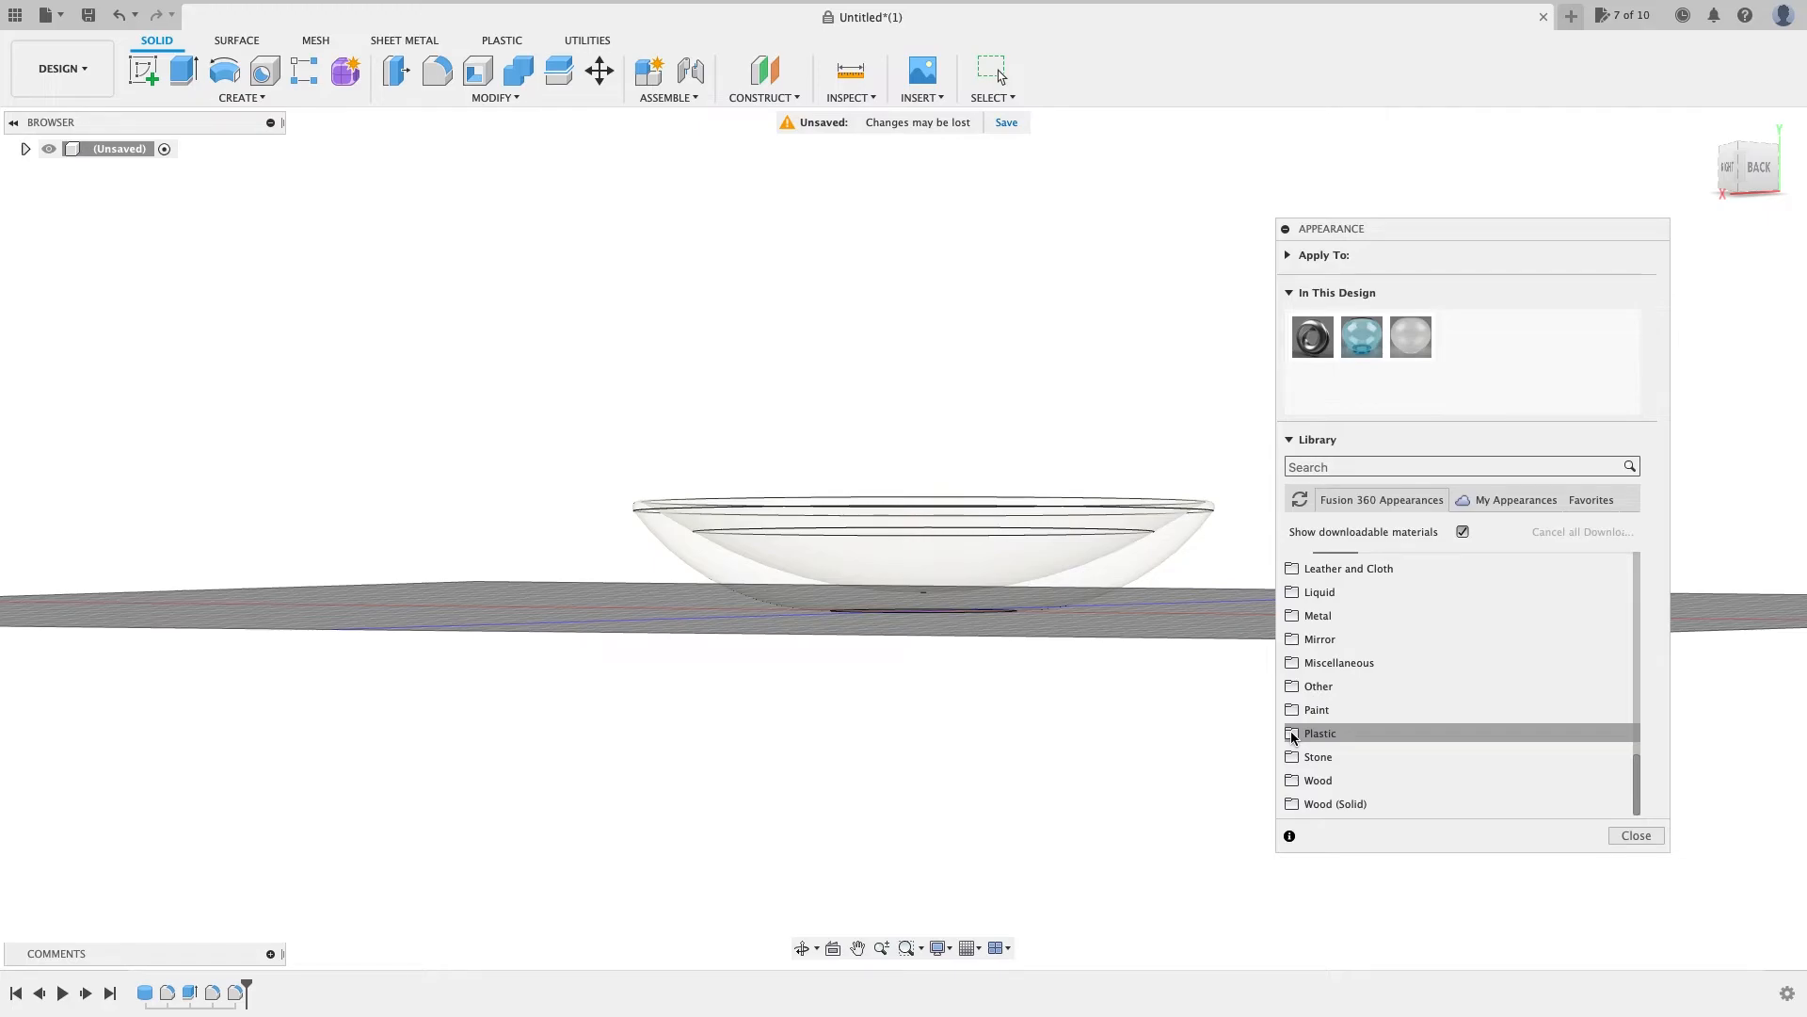
{"action": "mouse_move", "coordinate": [1749, 175]}
{"action": "left_mouse_down"}
{"action": "mouse_move", "coordinate": [1739, 242]}
{"action": "mouse_move", "coordinate": [1754, 115]}
{"action": "left_mouse_up"}
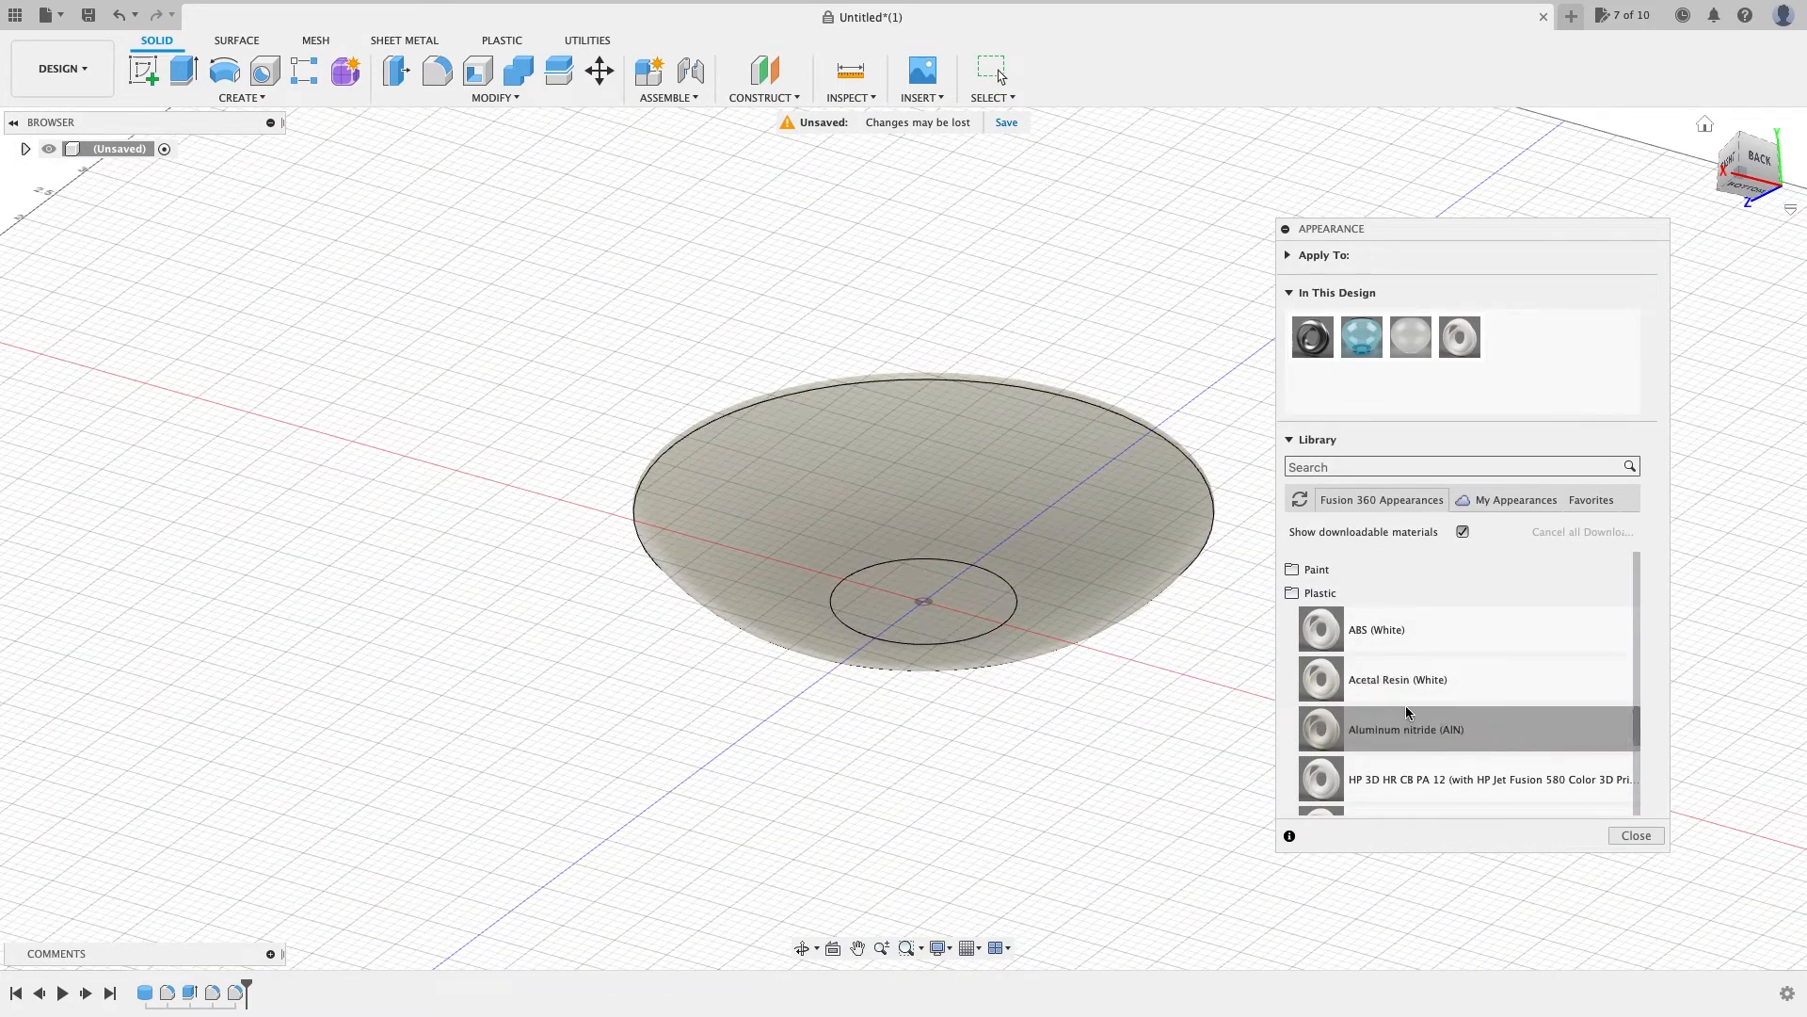
Step: Collapse the Plastic category, expand Wood and apply the Cherry appearance to the bowl
{"action": "scroll", "coordinate": [1407, 712], "scroll_direction": "down", "scroll_amount": 5}
{"action": "scroll", "coordinate": [1404, 702], "scroll_direction": "up", "scroll_amount": 10}
{"action": "scroll", "coordinate": [1294, 692], "scroll_direction": "down", "scroll_amount": 3}
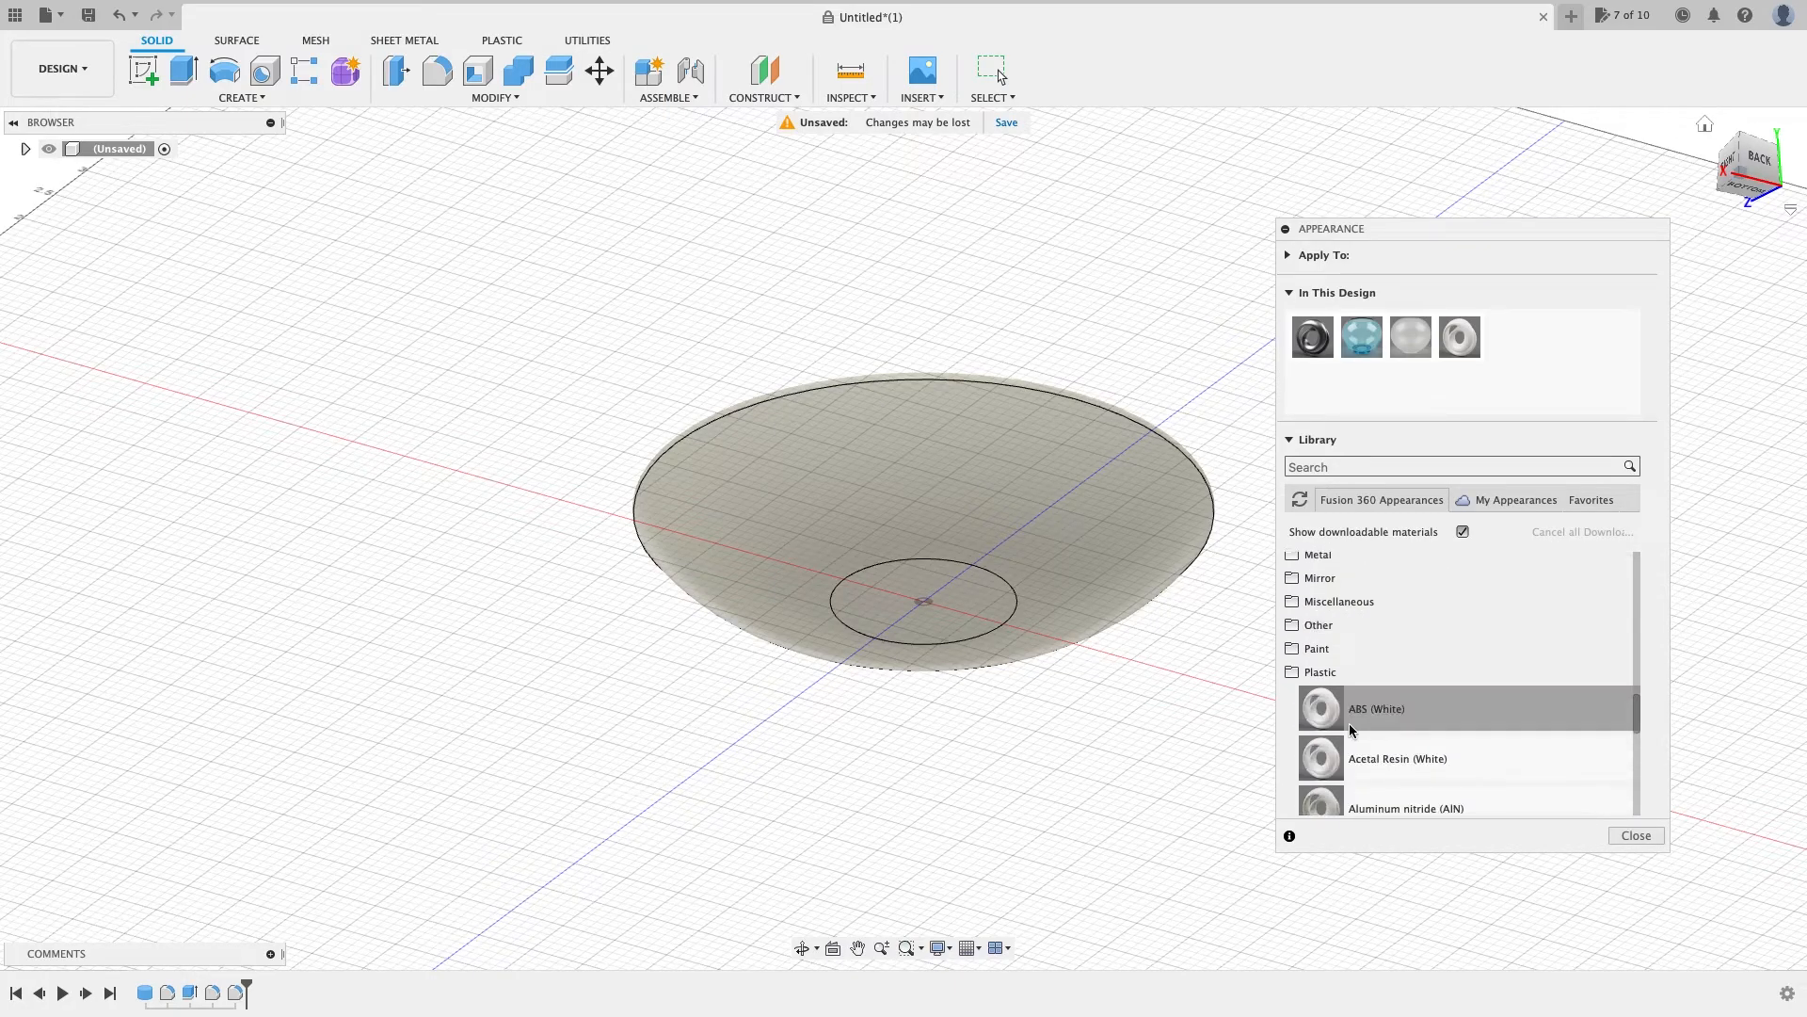
{"action": "left_click", "coordinate": [1317, 672]}
{"action": "left_click", "coordinate": [1296, 686]}
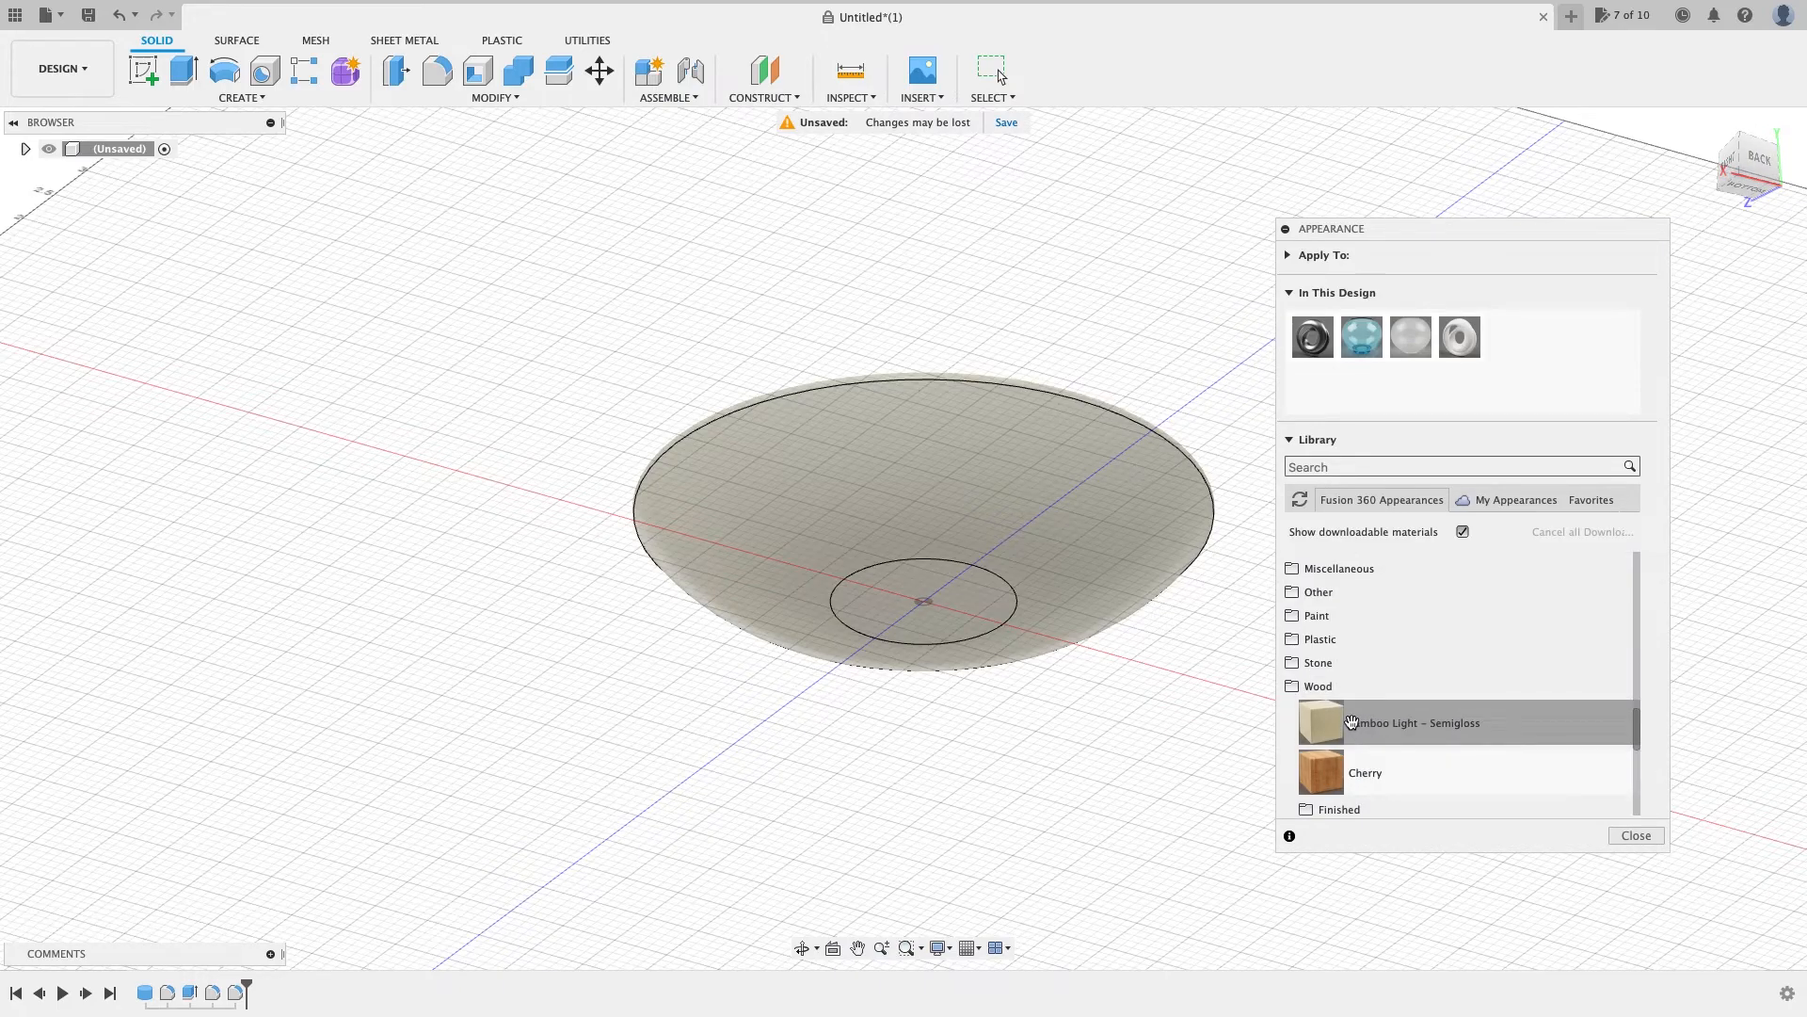
{"action": "left_click_drag", "start_coordinate": [871, 544], "coordinate": [840, 499]}
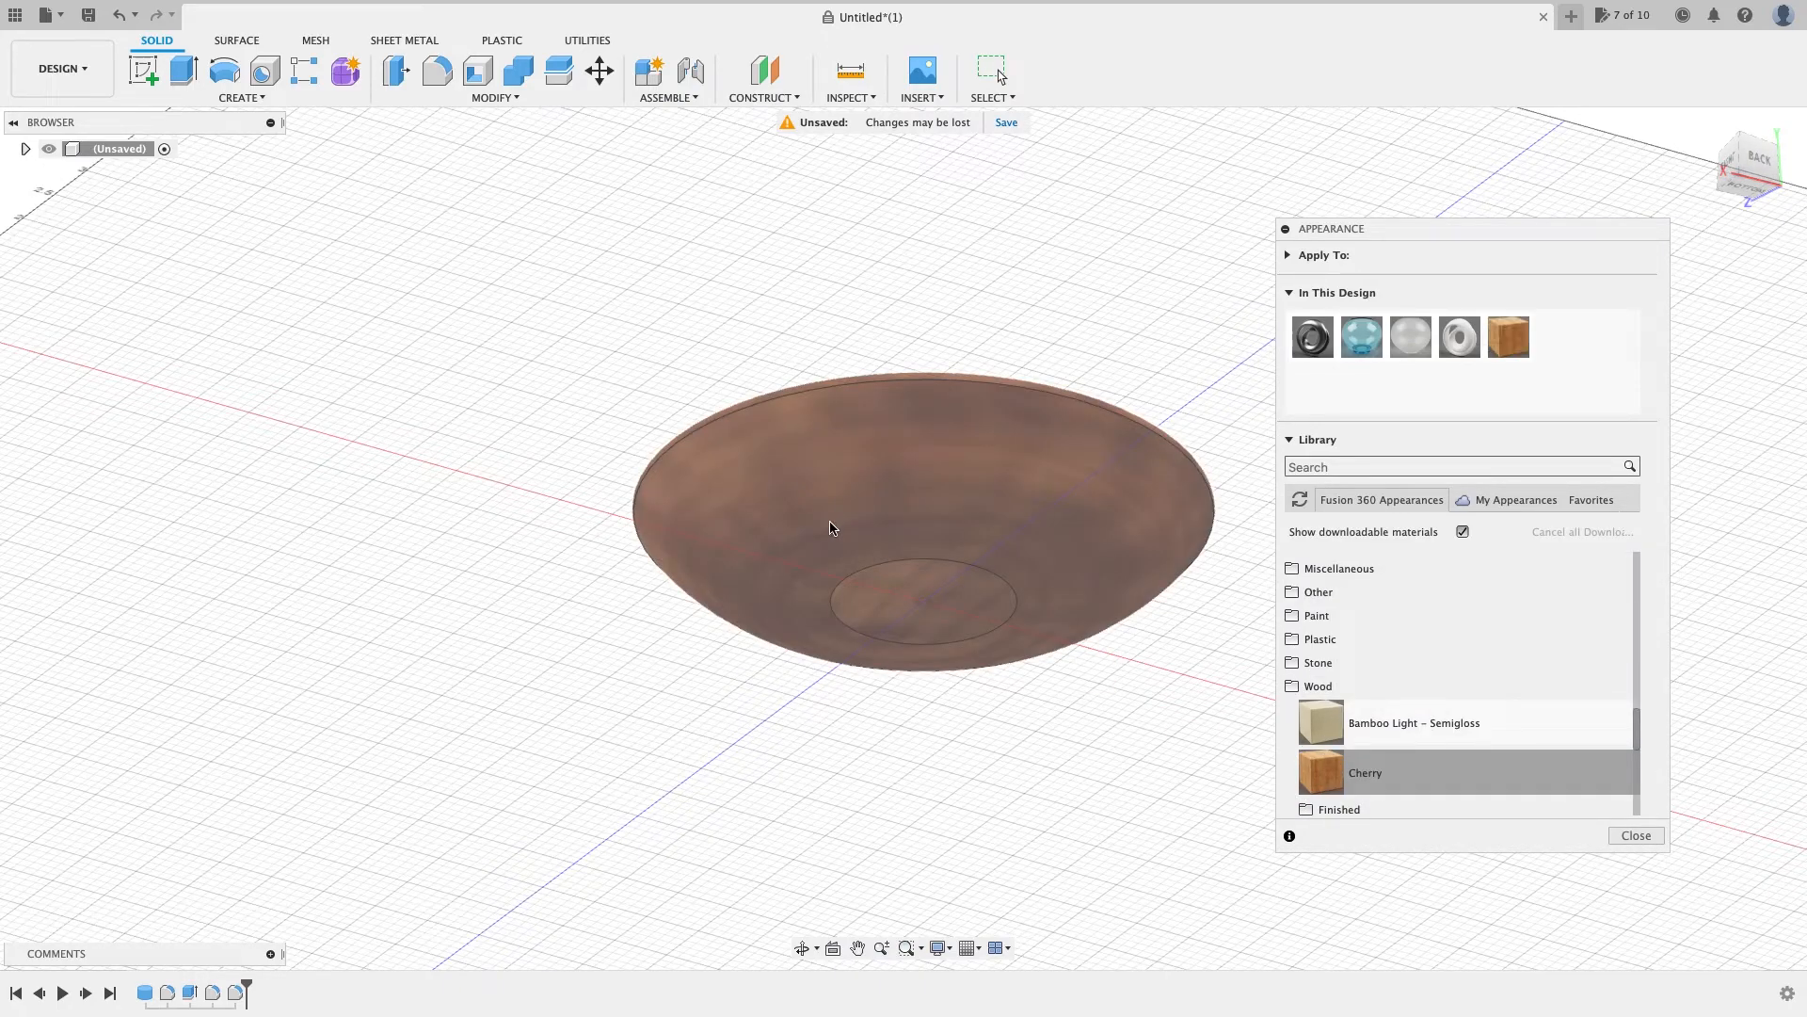
Step: Apply the Mahogany wood appearance to the bowl
{"action": "mouse_move", "coordinate": [1767, 179]}
{"action": "left_mouse_down"}
{"action": "mouse_move", "coordinate": [1731, 313]}
{"action": "mouse_move", "coordinate": [1730, 222]}
{"action": "mouse_move", "coordinate": [1729, 282]}
{"action": "left_mouse_up"}
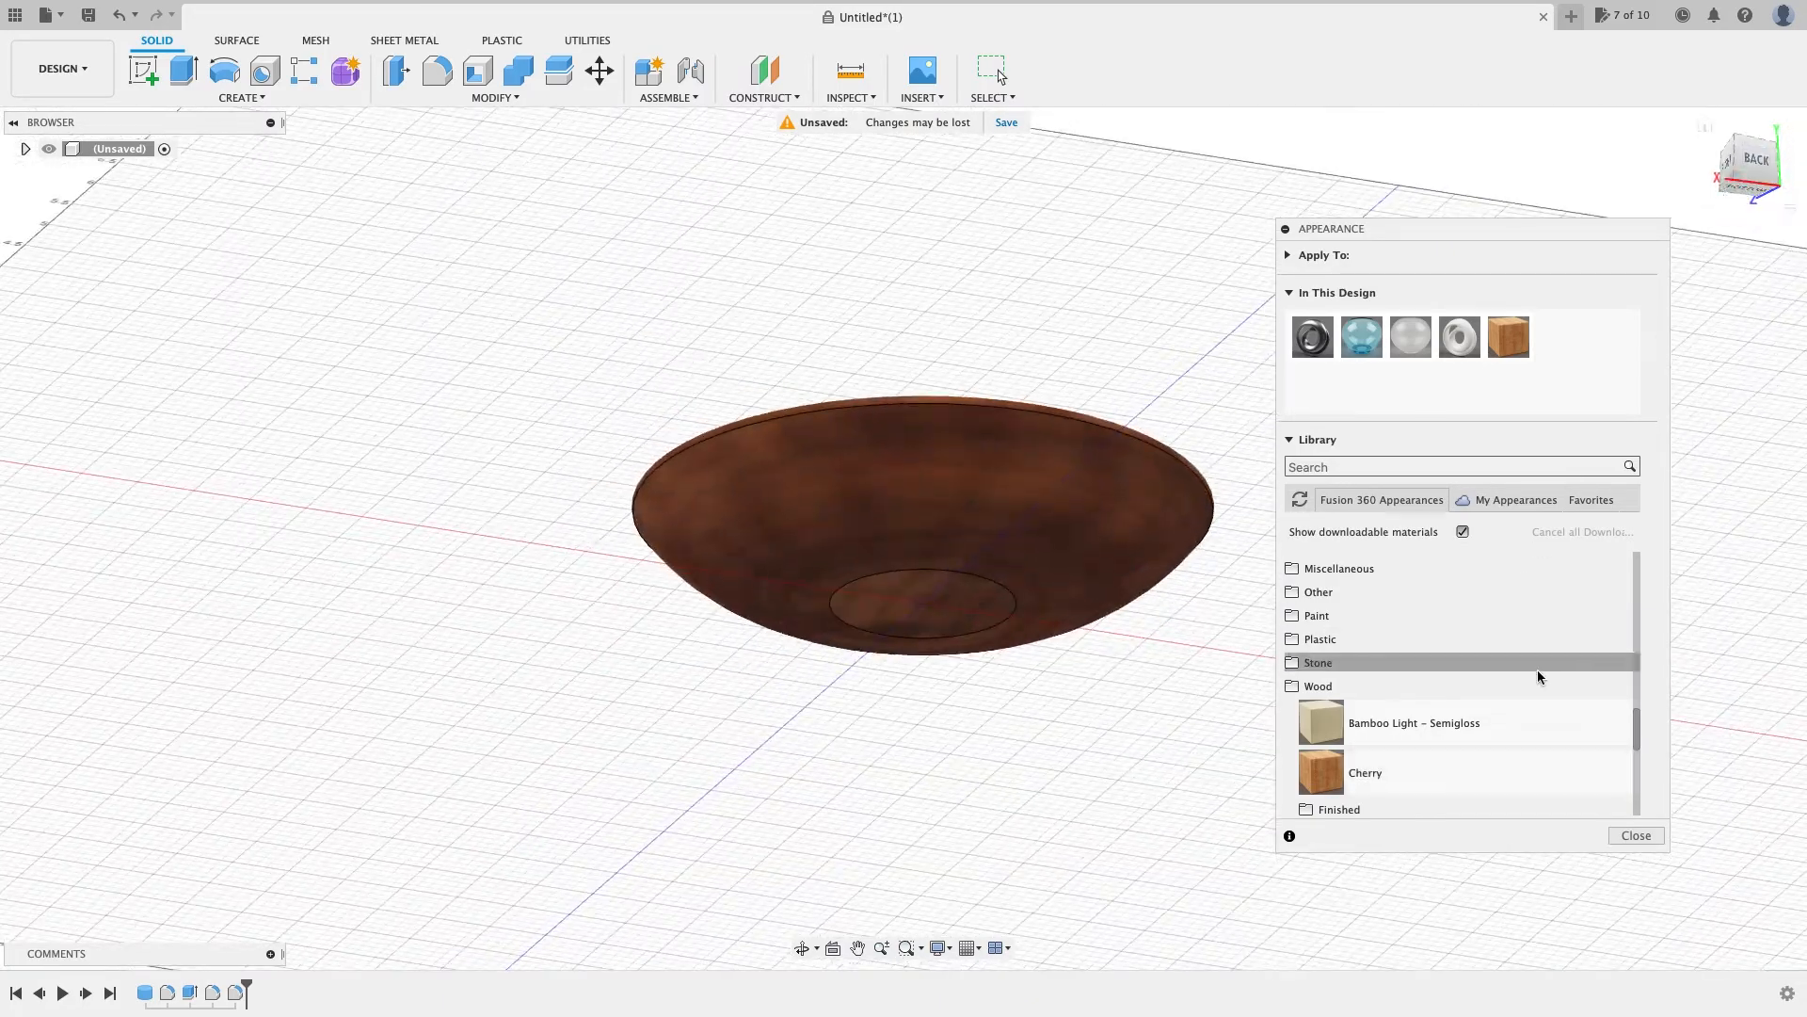
{"action": "scroll", "coordinate": [1541, 674], "scroll_direction": "down", "scroll_amount": 4}
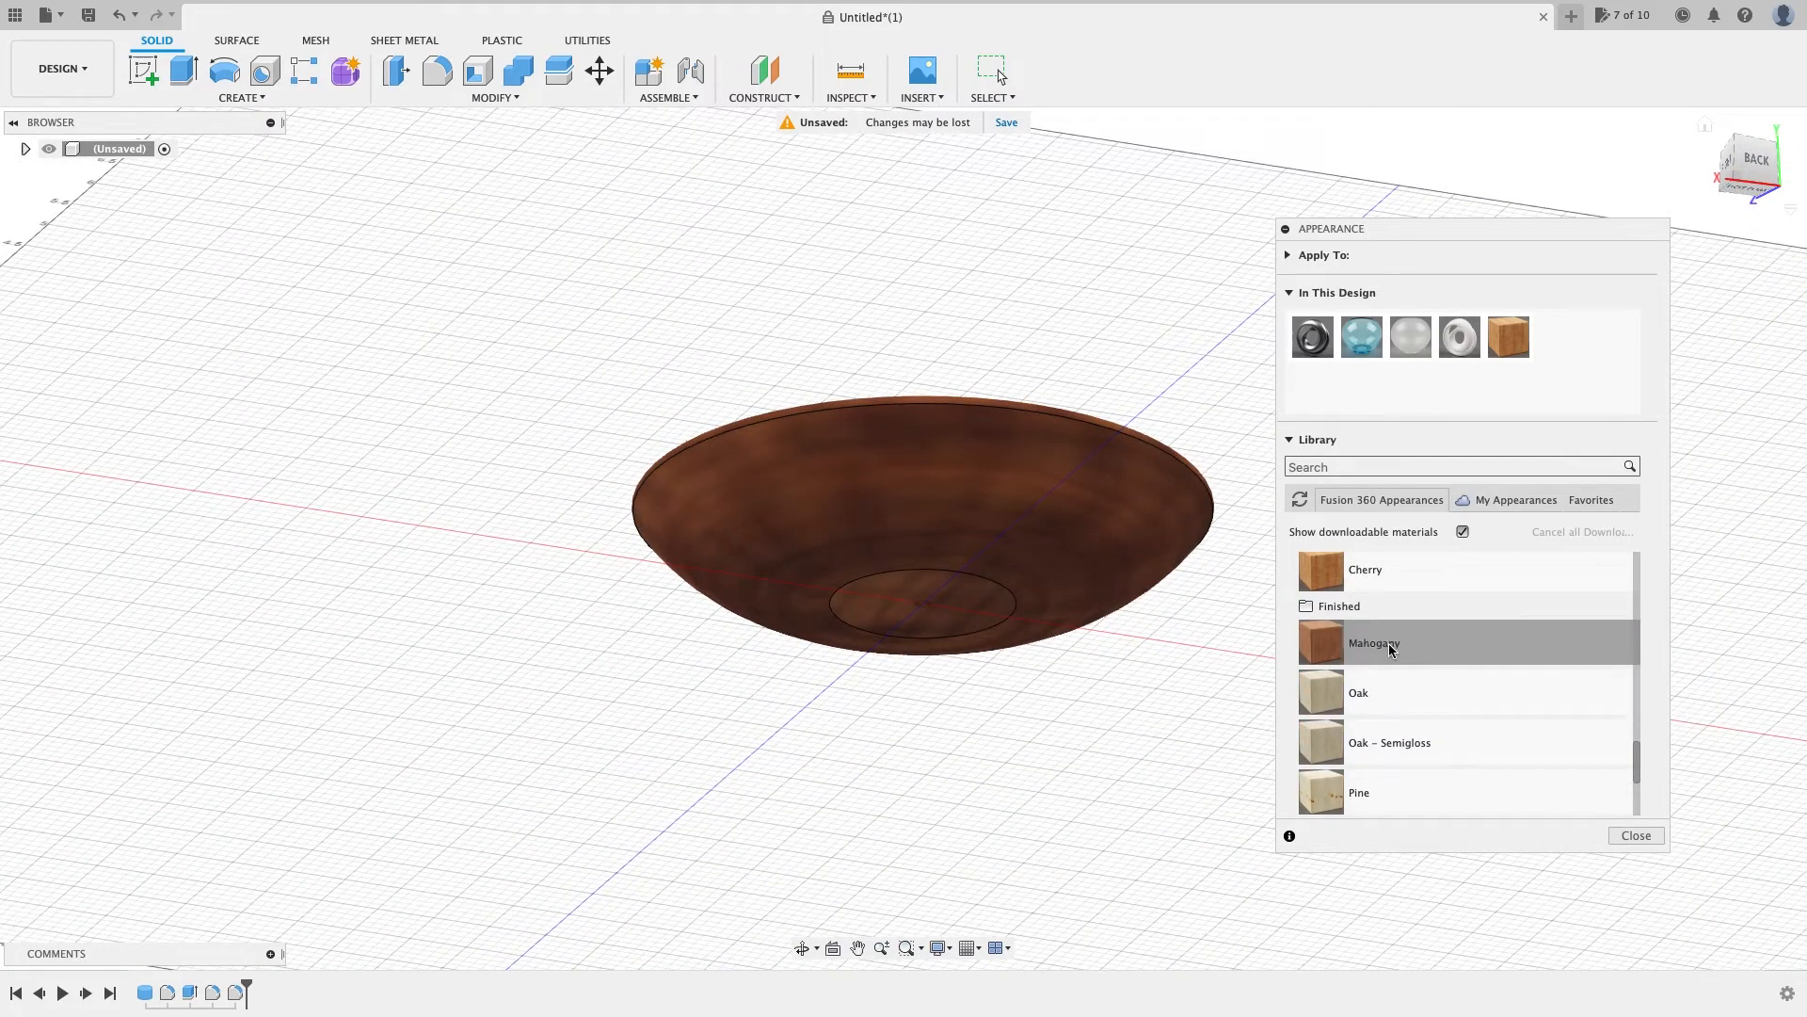
{"action": "left_click_drag", "start_coordinate": [1297, 648], "coordinate": [969, 575]}
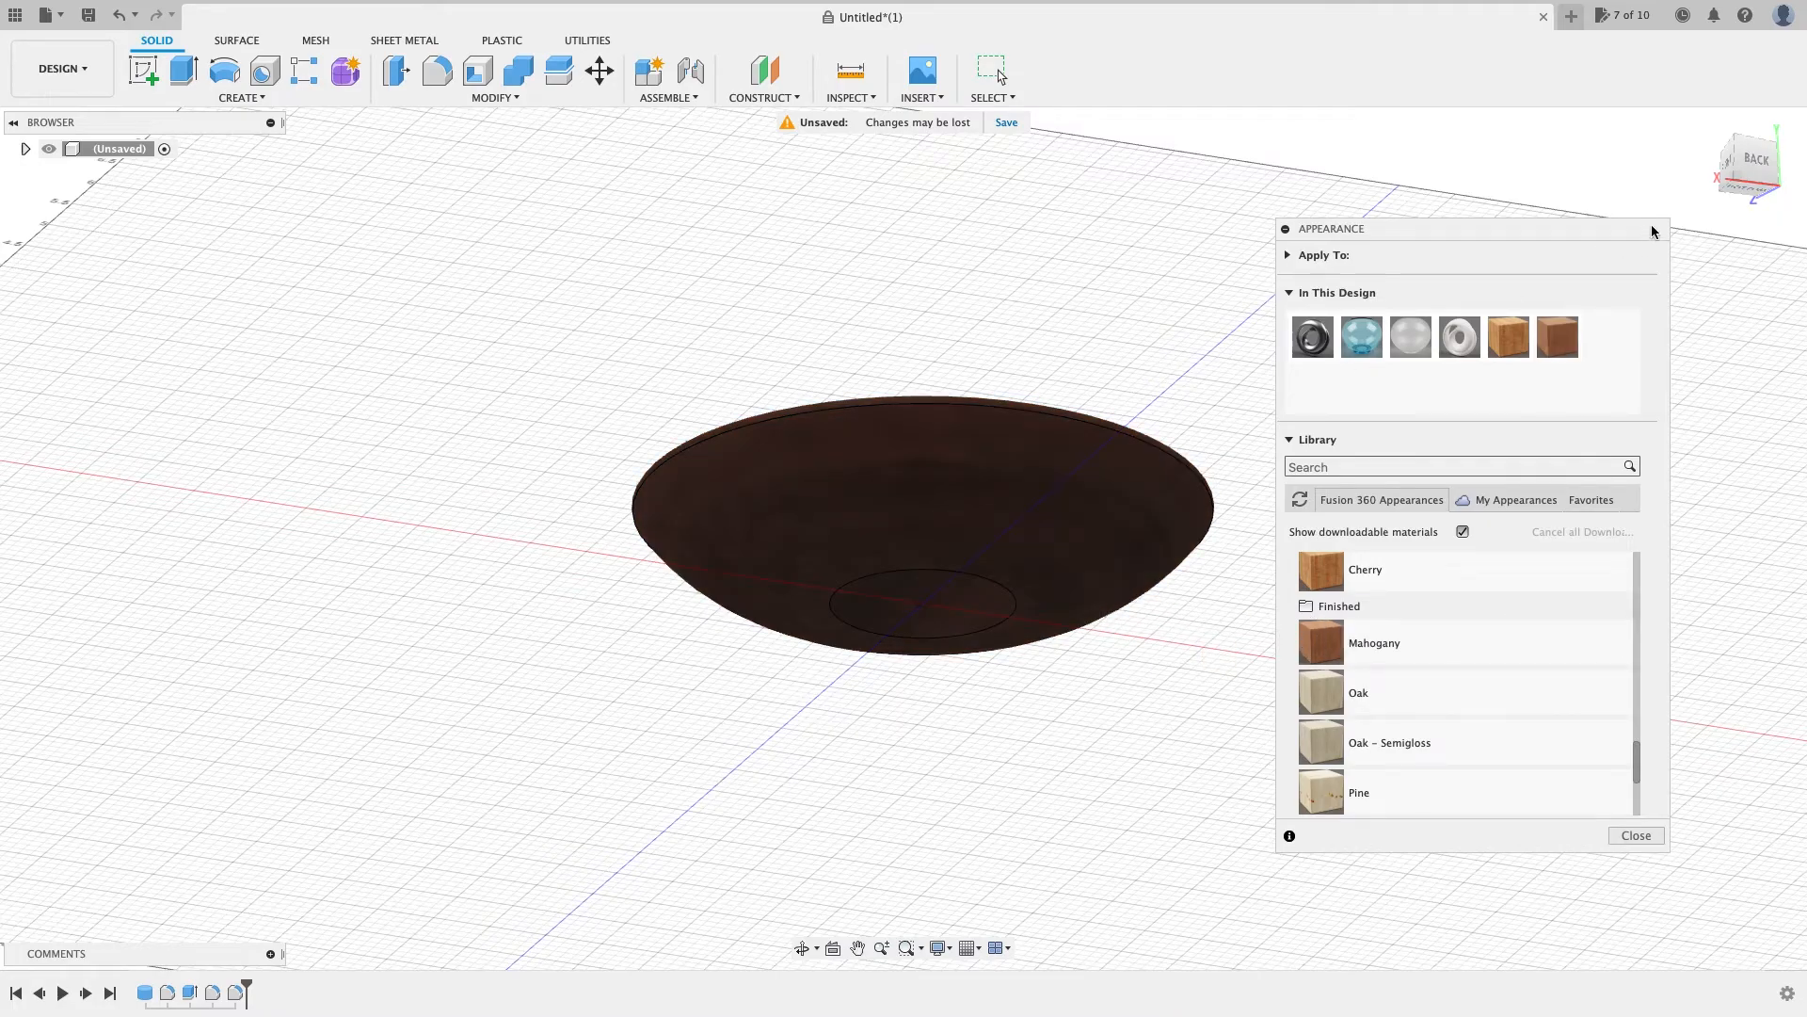
Step: Apply the Glass - Window appearance to the bowl again and collapse the In This Design and Library sections
{"action": "left_click_drag", "start_coordinate": [1737, 168], "coordinate": [1685, 263]}
{"action": "scroll", "coordinate": [1412, 782], "scroll_direction": "down", "scroll_amount": 4}
{"action": "left_click_drag", "start_coordinate": [1325, 674], "coordinate": [912, 546]}
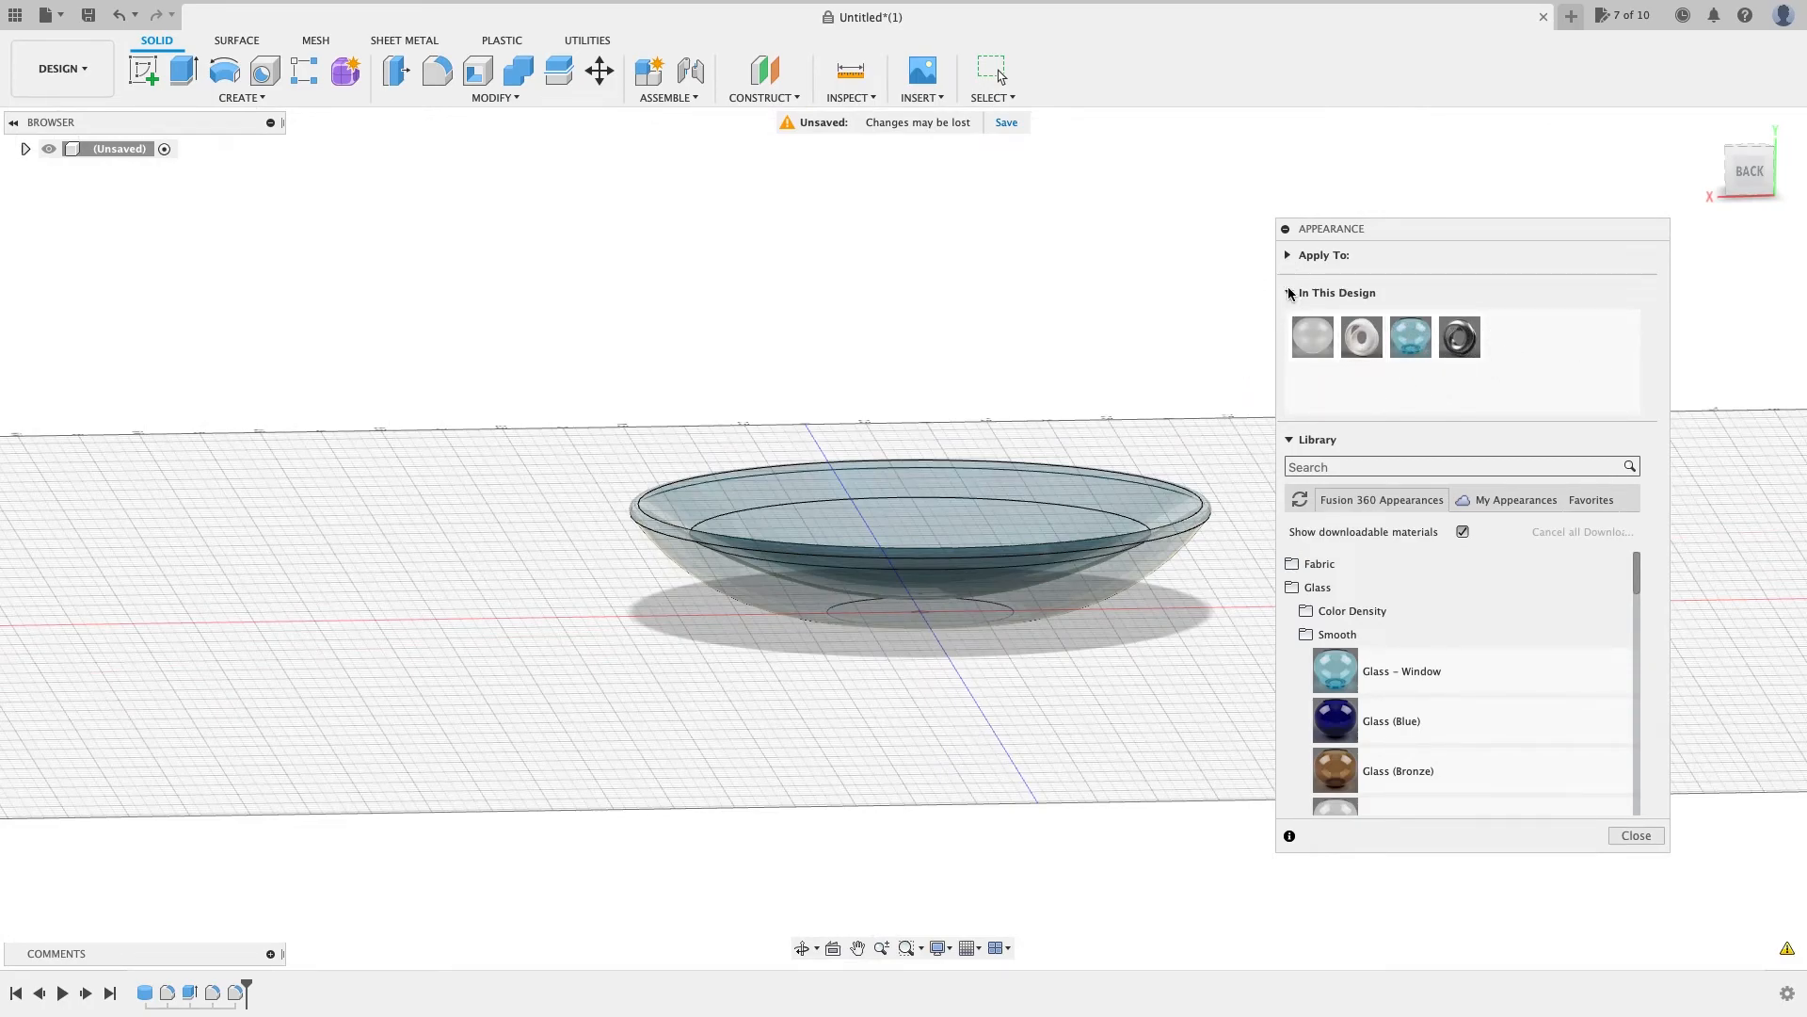
{"action": "left_click", "coordinate": [1289, 293]}
{"action": "left_click", "coordinate": [1289, 331]}
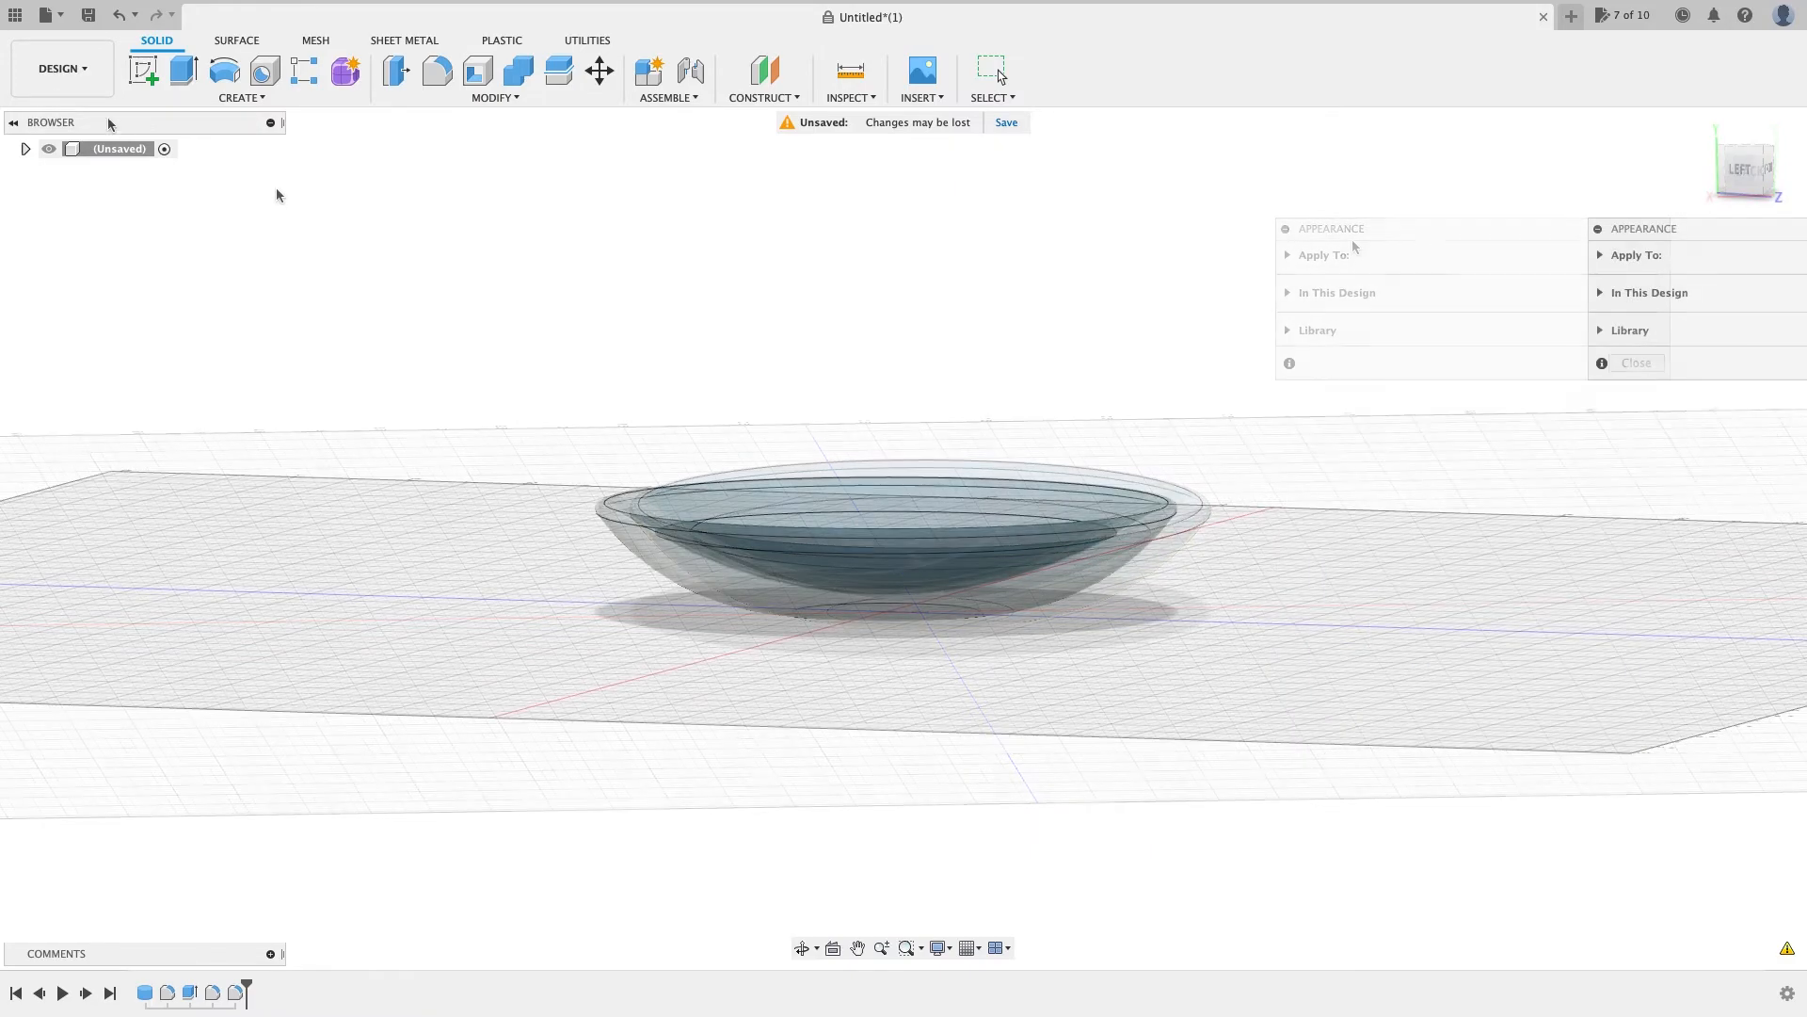
Step: Switch to the Render workspace and show the glass bowl in the home view
{"action": "left_click", "coordinate": [84, 73]}
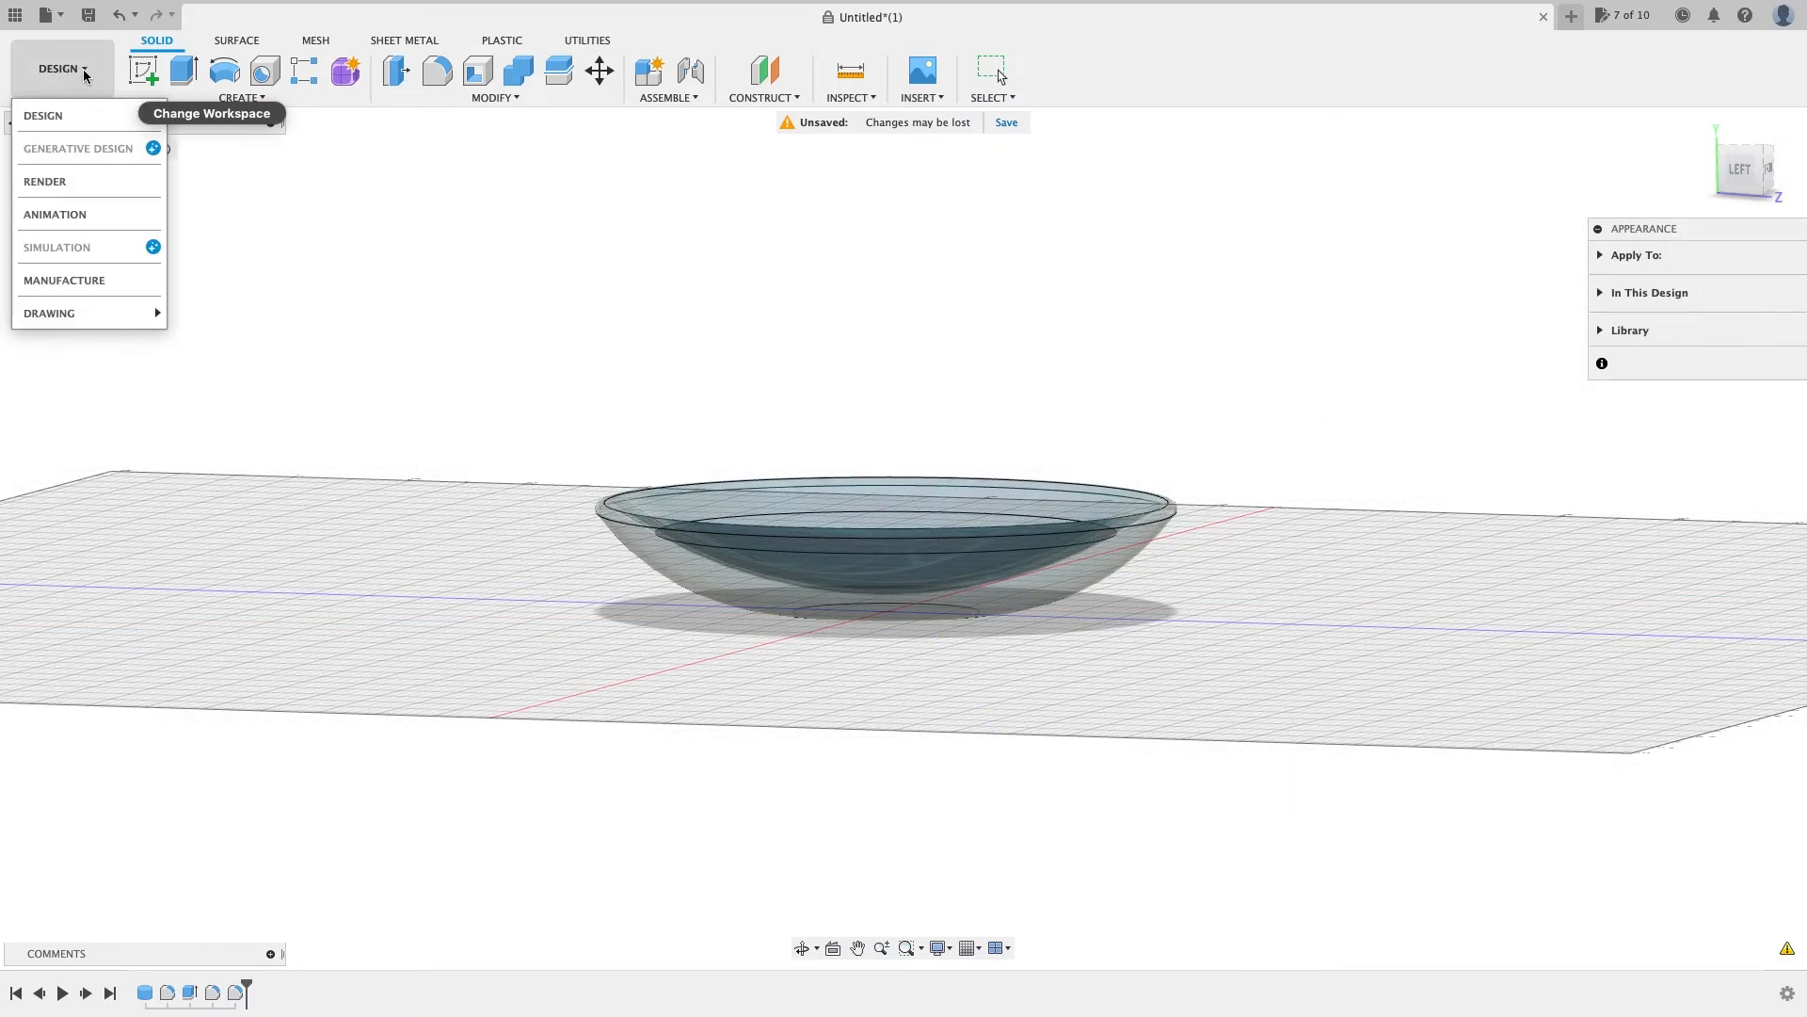
{"action": "left_click", "coordinate": [58, 183]}
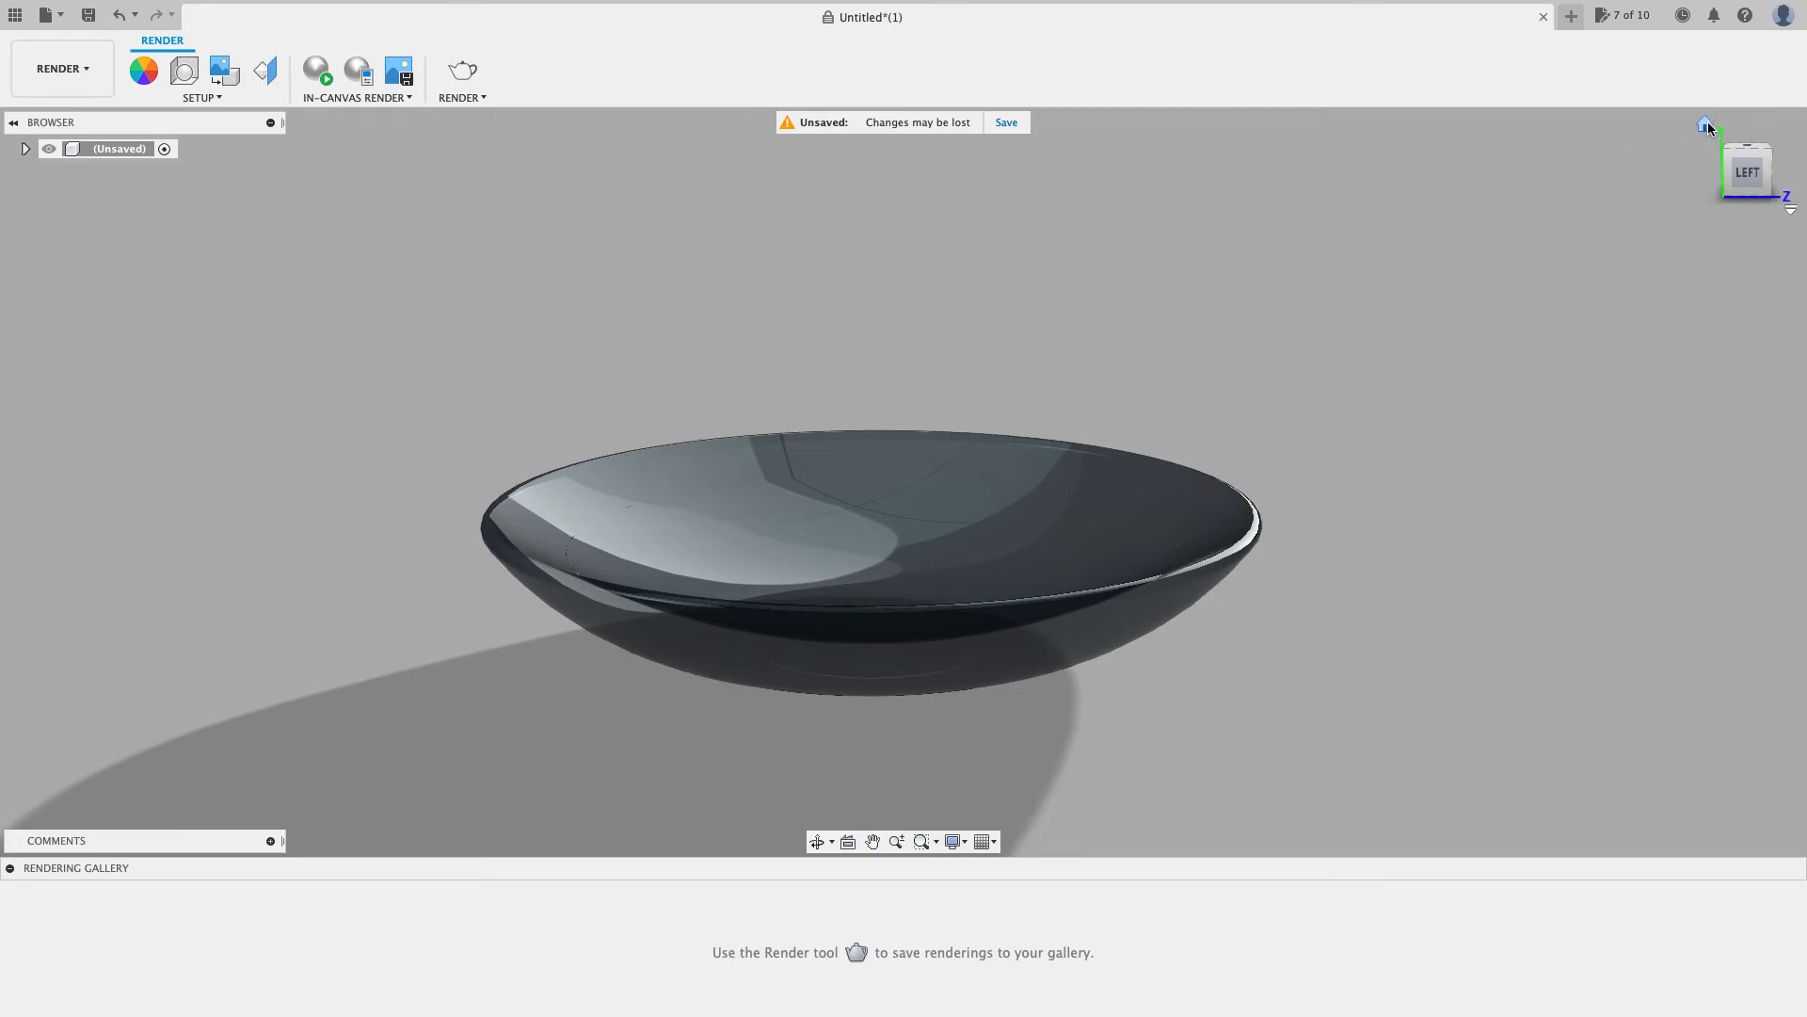
{"action": "left_click", "coordinate": [1706, 124]}
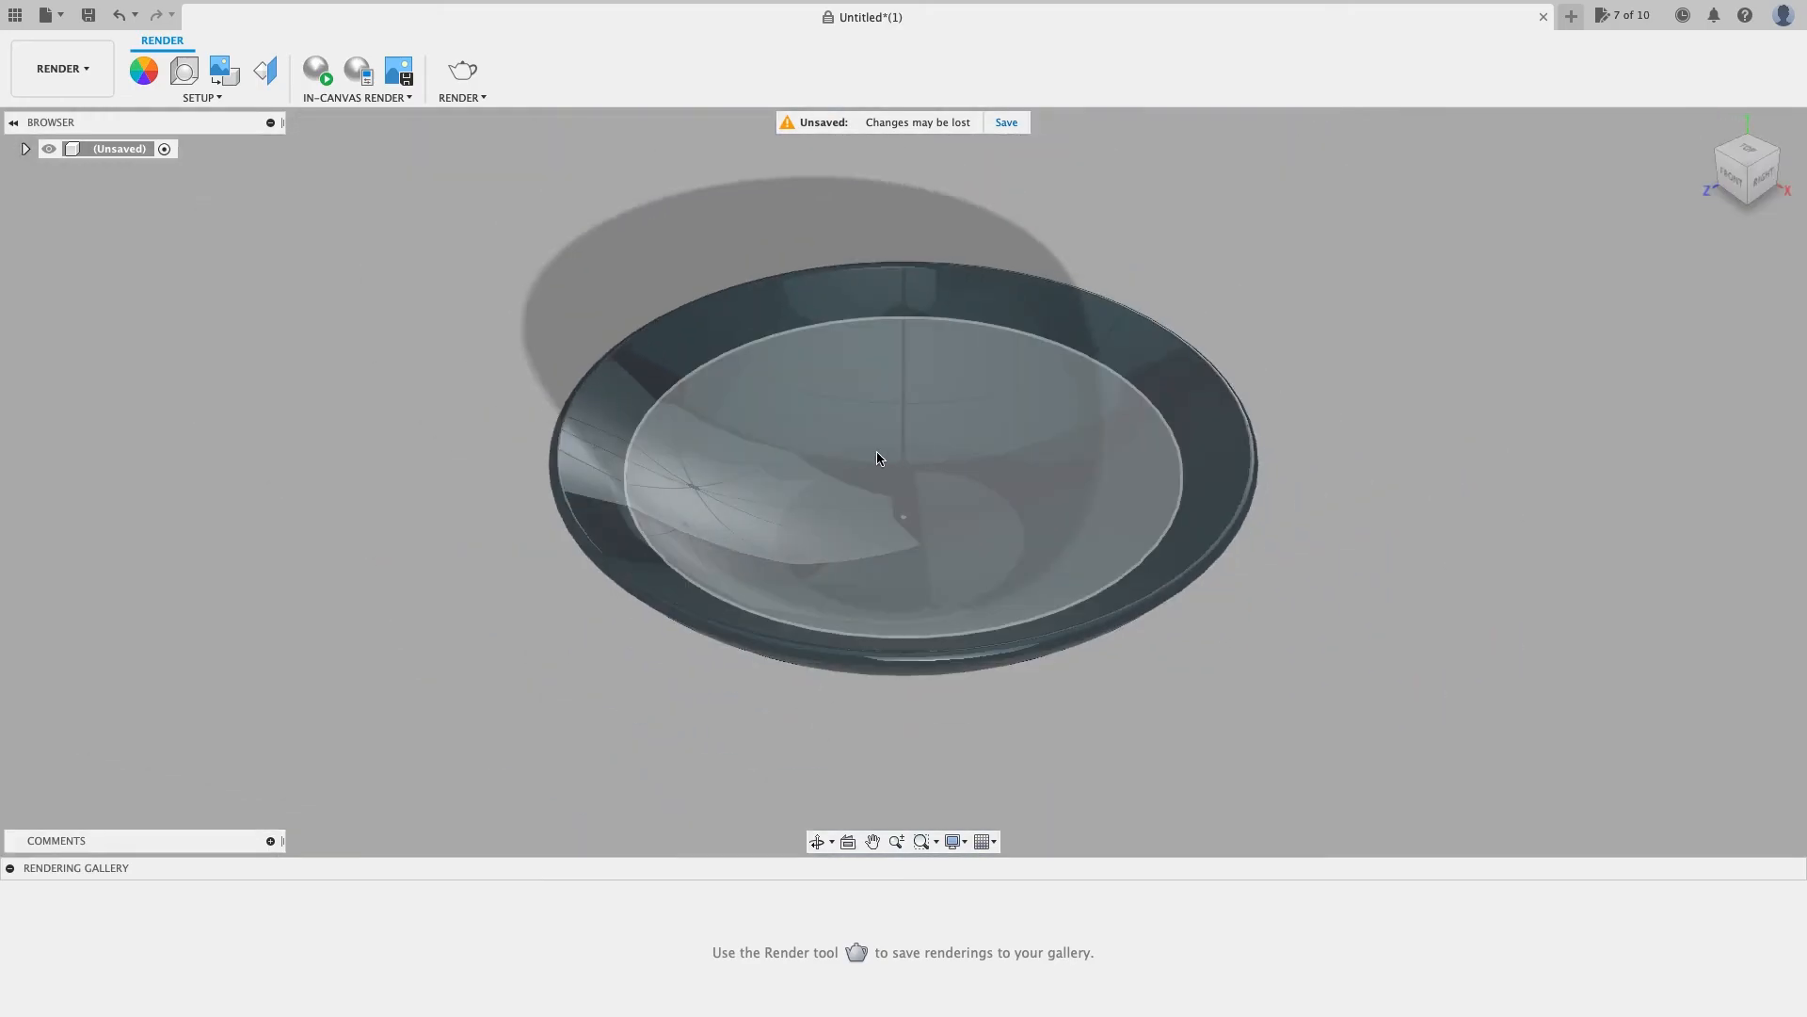
{"action": "scroll", "coordinate": [804, 468], "scroll_direction": "down", "scroll_amount": 2}
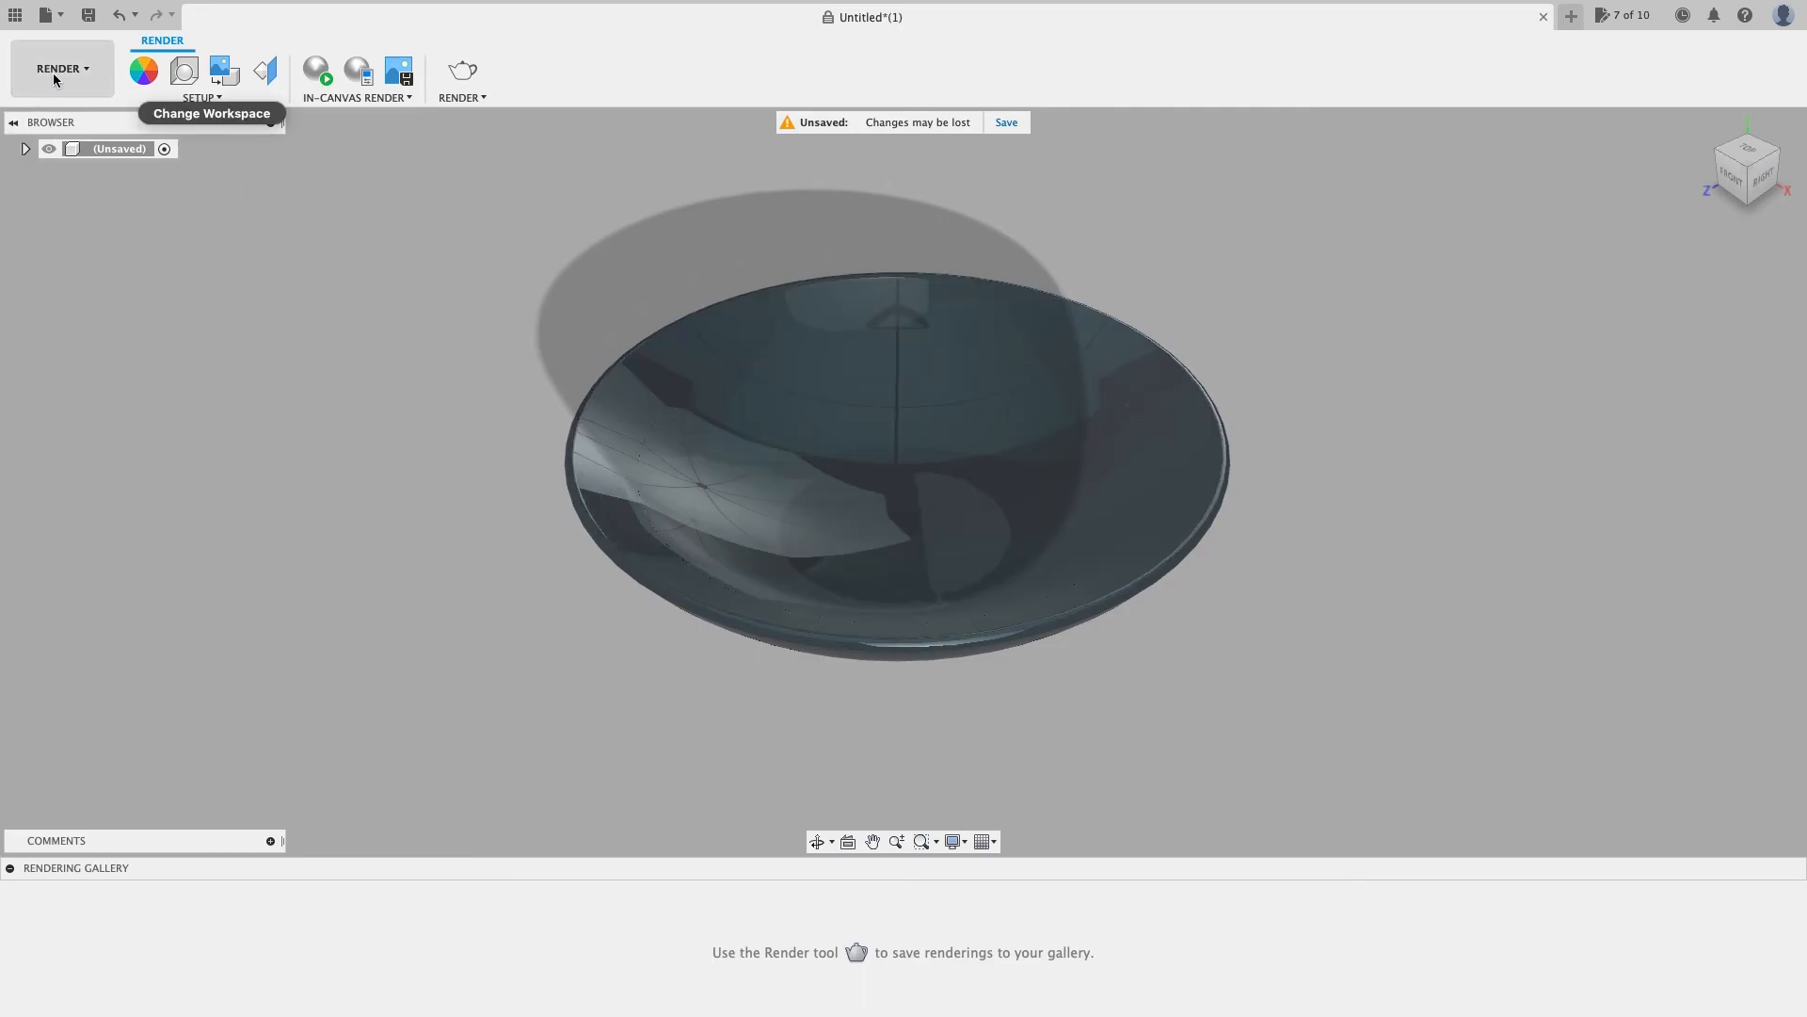
Step: Open the list of available workspaces
{"action": "left_click", "coordinate": [84, 73]}
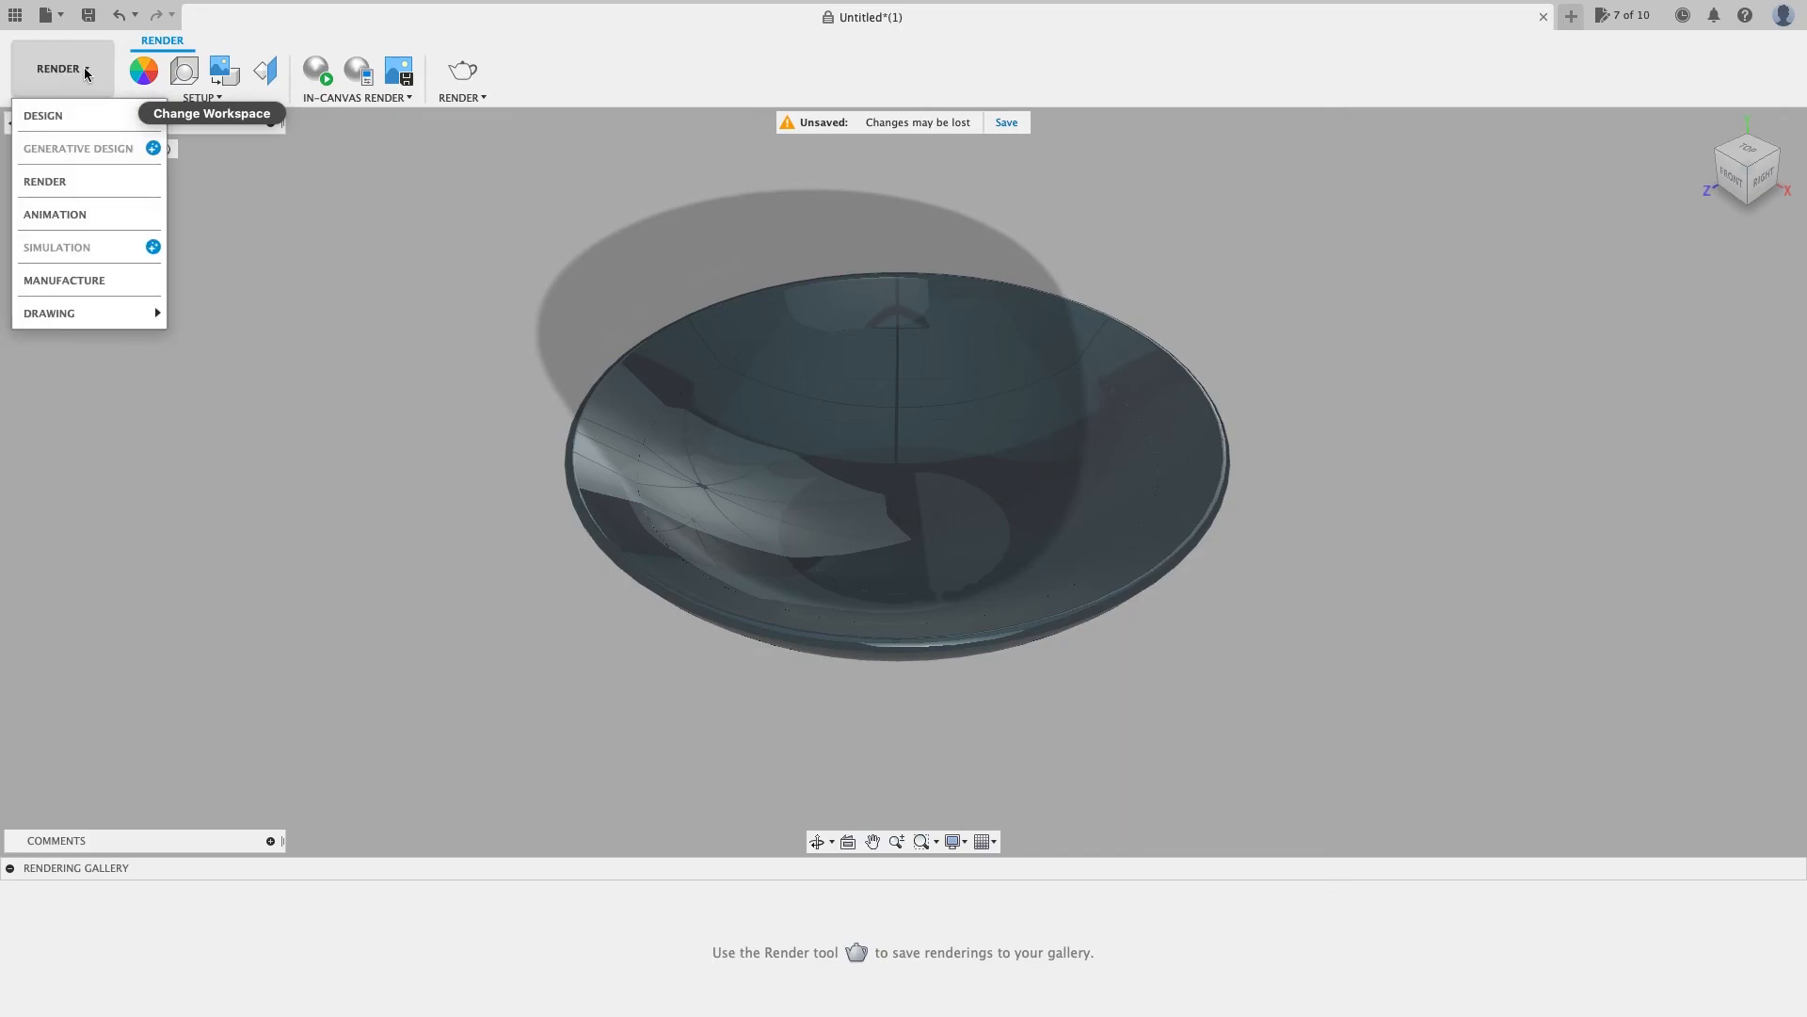